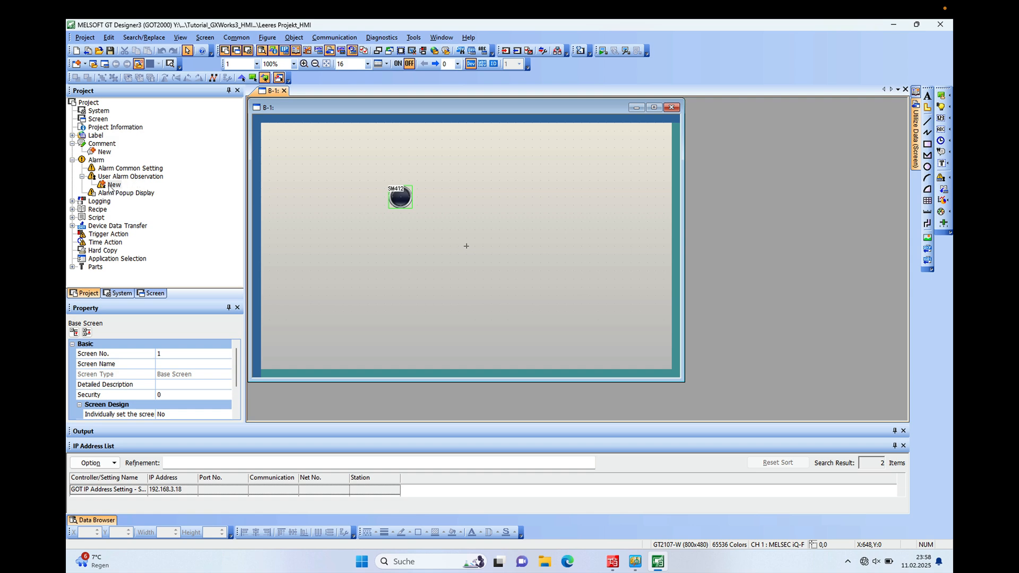
- Create a new user alarm observation with 100 alarm points and basic alarm comment group 90
double_click(113, 186)
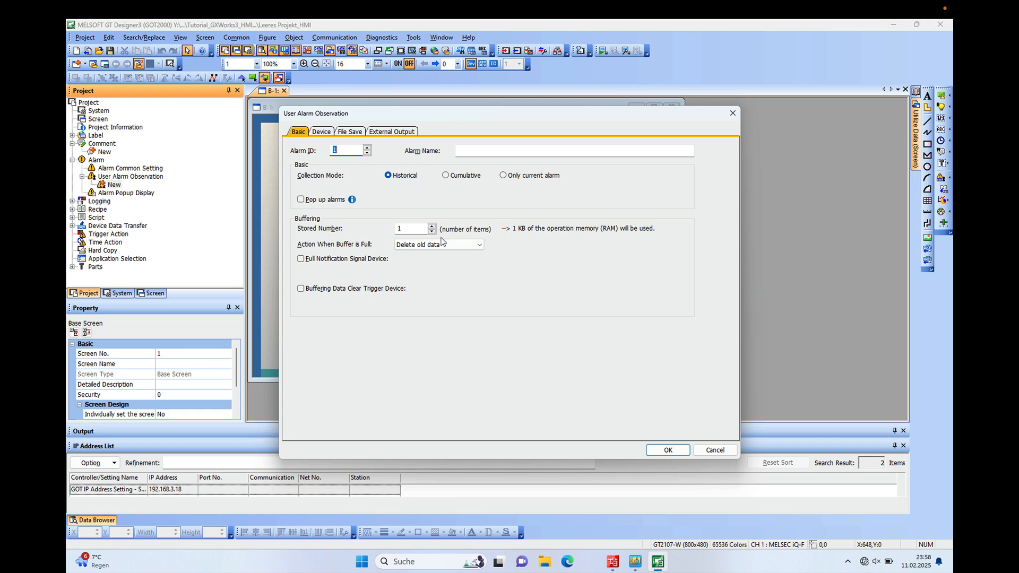
left_click(321, 132)
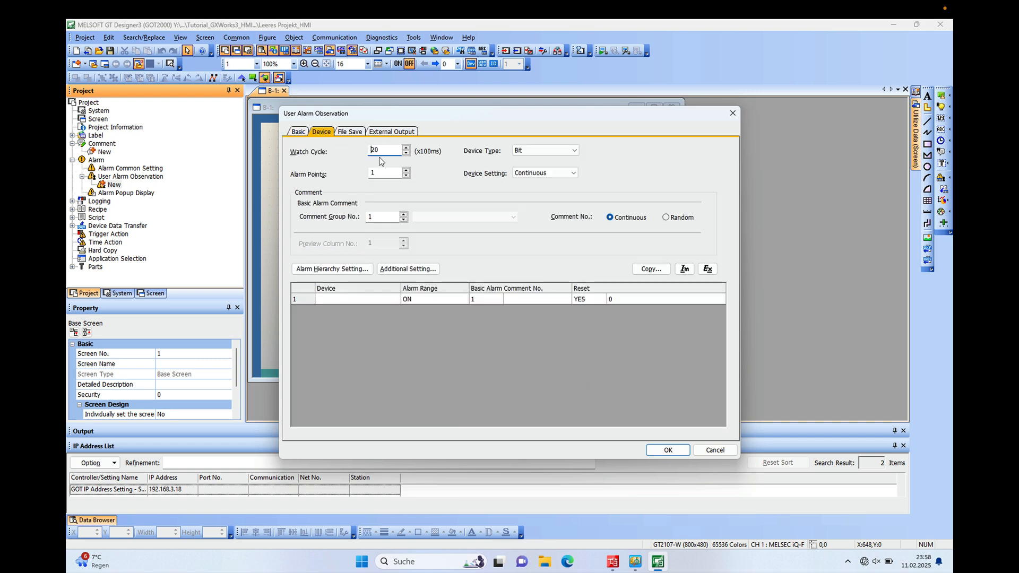
left_click_drag(392, 173, 367, 173)
type("100")
left_click(373, 217)
left_click_drag(374, 217, 364, 221)
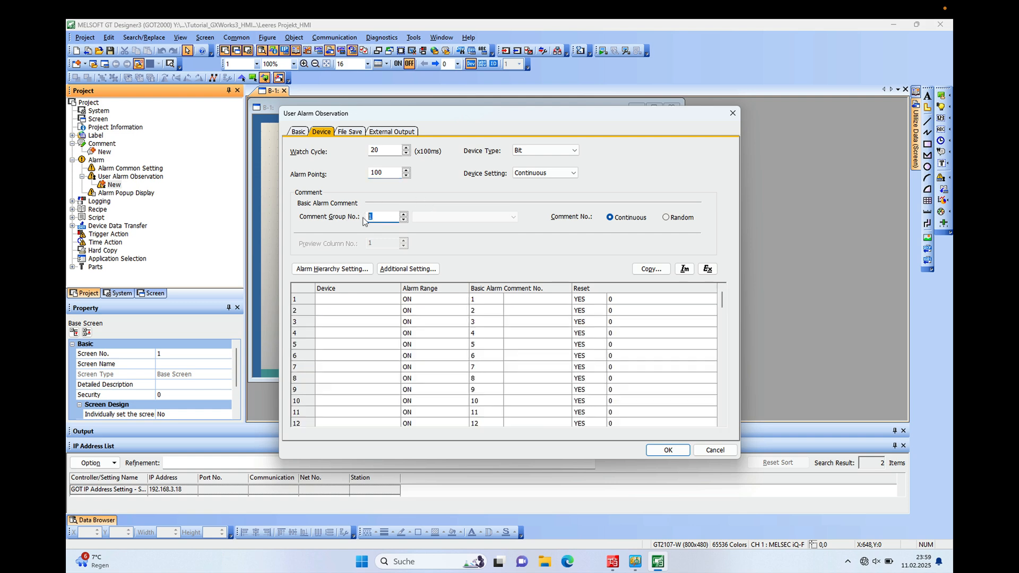
type("90")
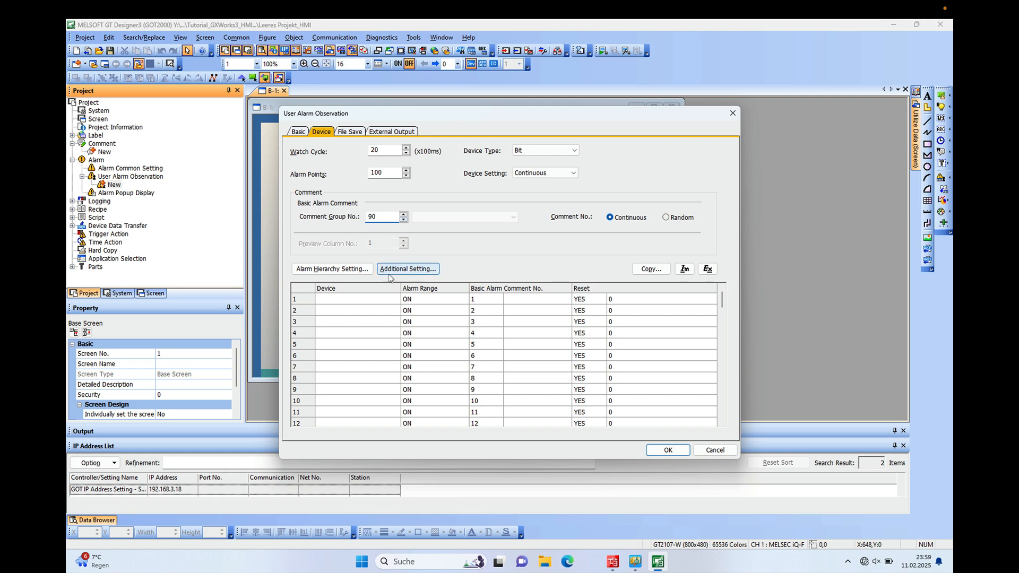
- Assign continuous alarm devices starting at D1500.0 and accept adjusting the buffer's stored number to the number of alarm points
left_click(345, 299)
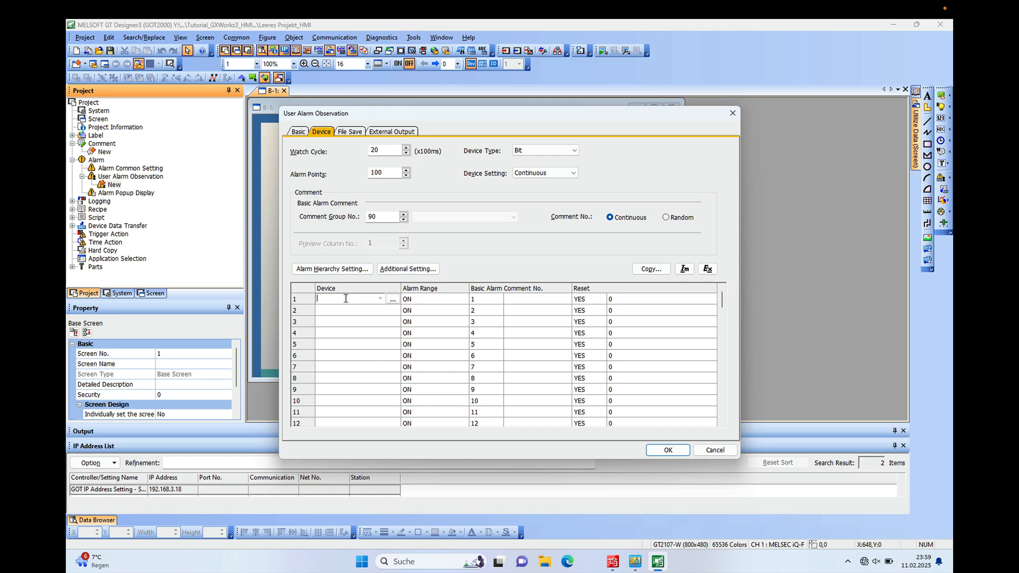
type("D1")
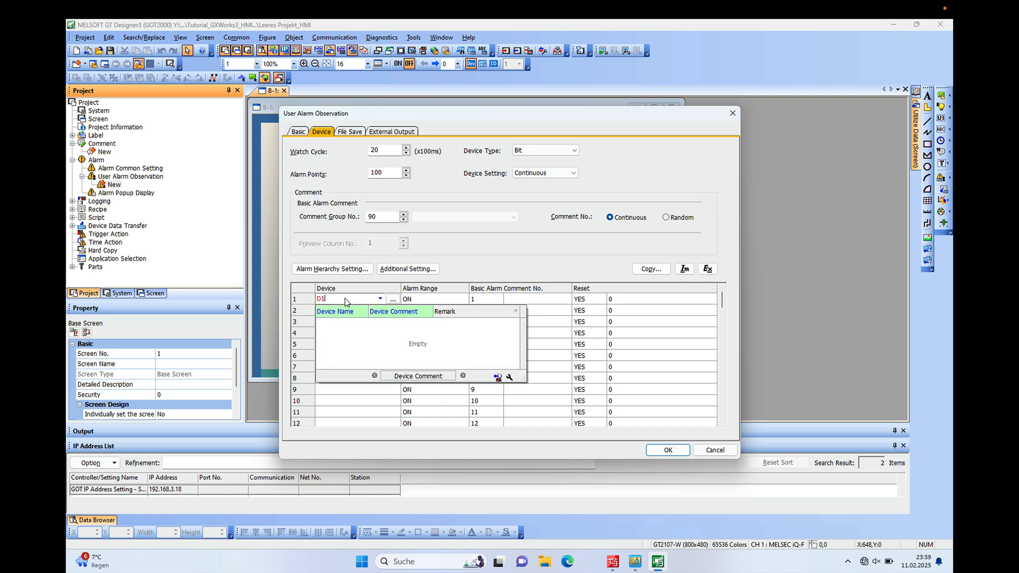
type("500.0")
key("Return")
key("Return")
key("Return")
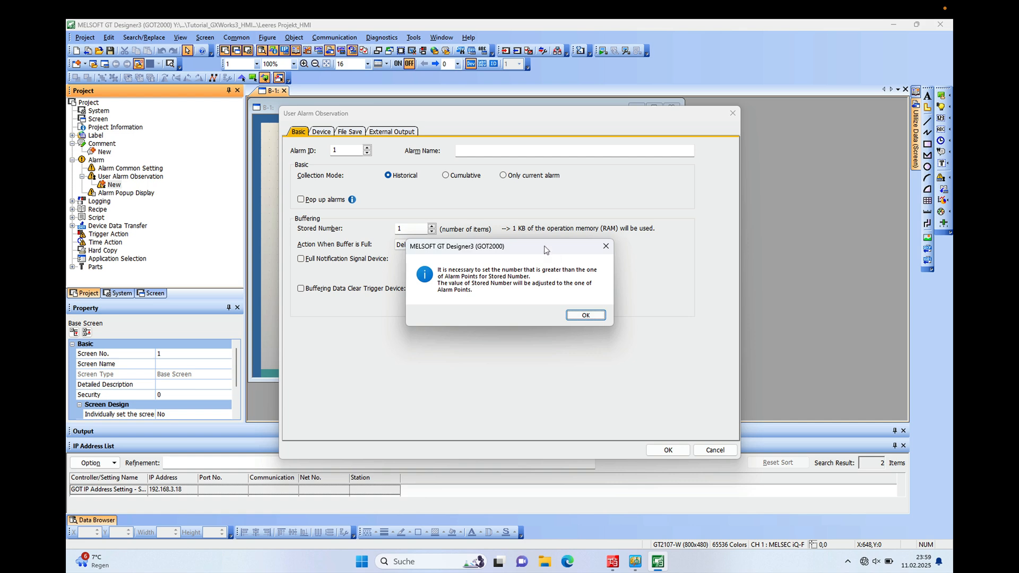
left_click_drag(531, 251, 583, 278)
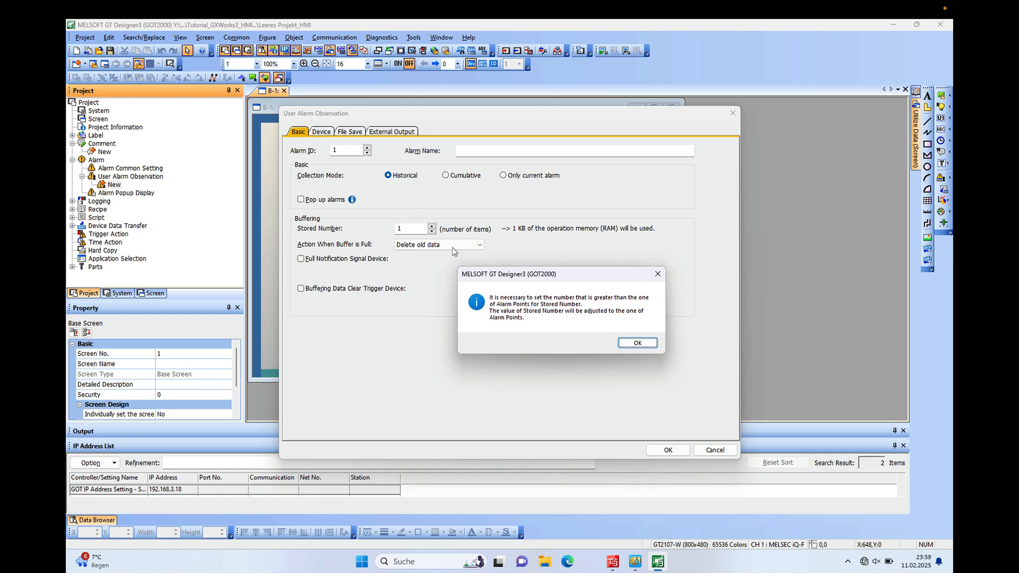
left_click(637, 343)
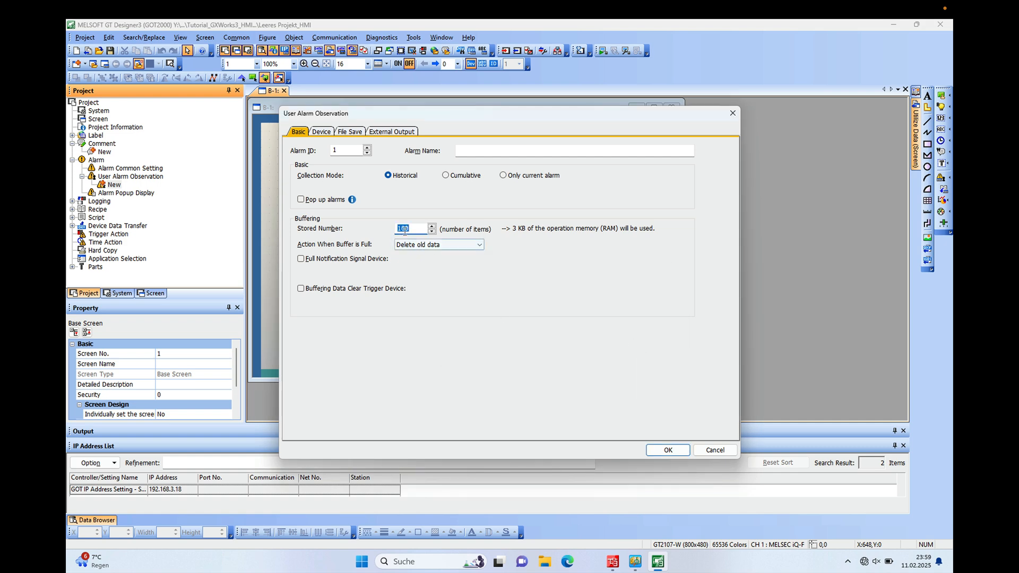
- Review the device assignments from alarm 1 through alarm 100 and save the user alarm observation
left_click(321, 132)
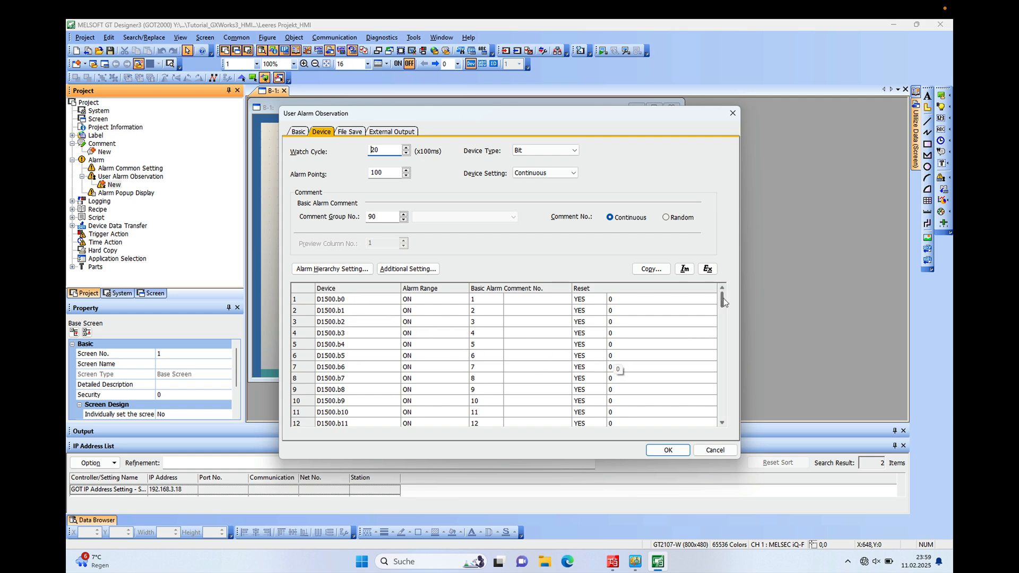
left_click_drag(724, 302, 725, 414)
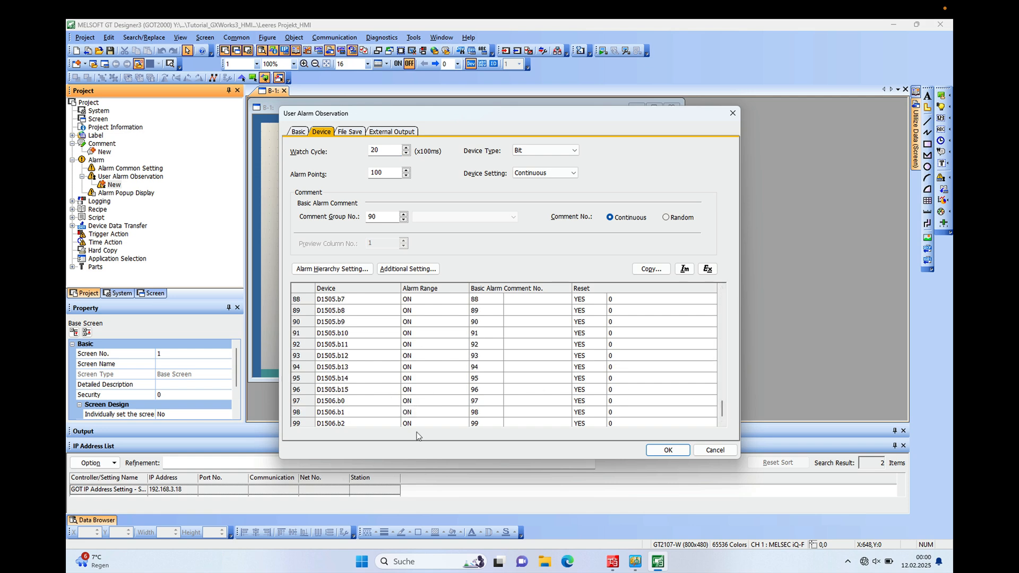
left_click(722, 424)
left_click(723, 424)
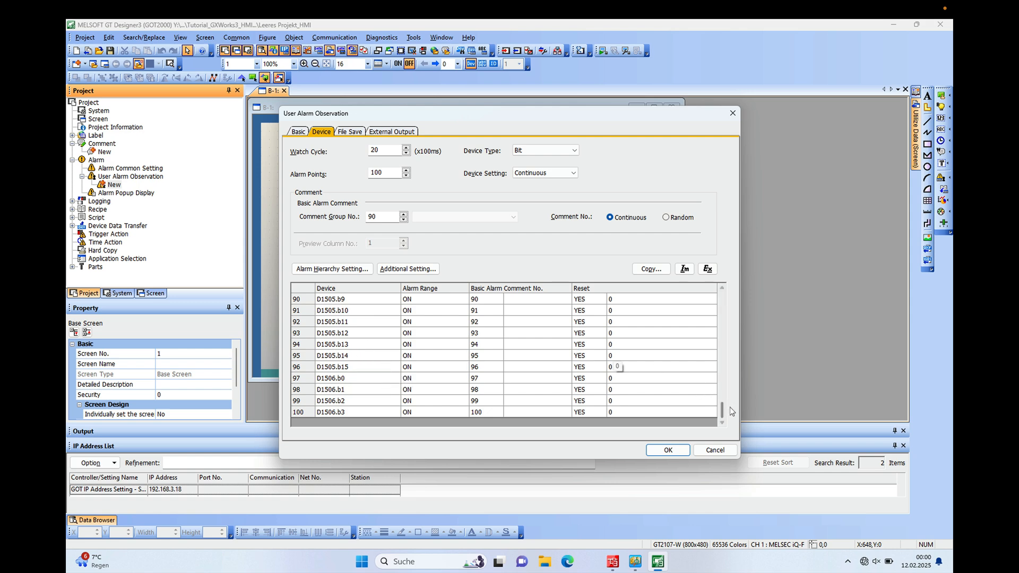
left_click_drag(724, 411, 723, 302)
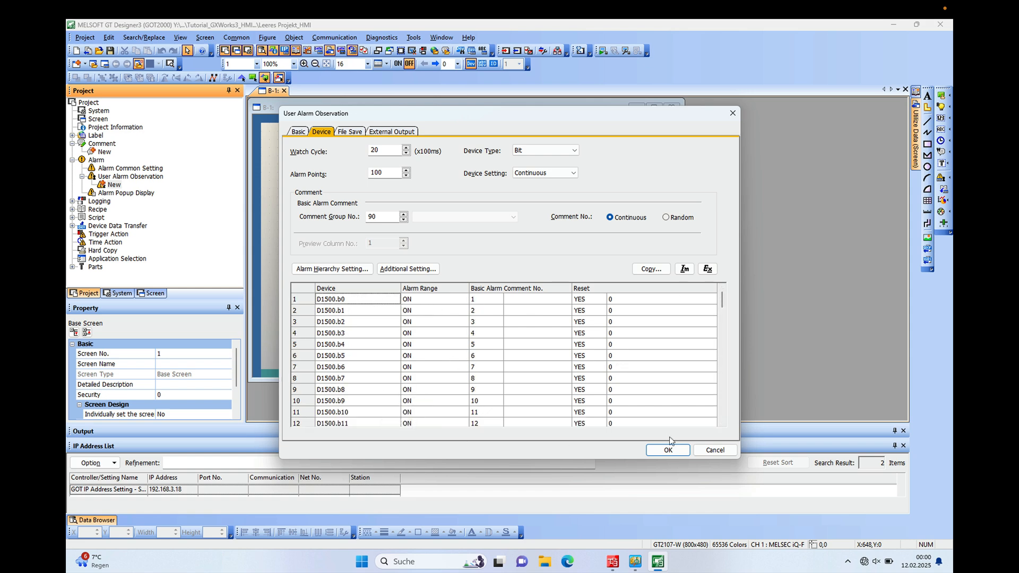
left_click(722, 424)
left_click(722, 424)
left_click(723, 424)
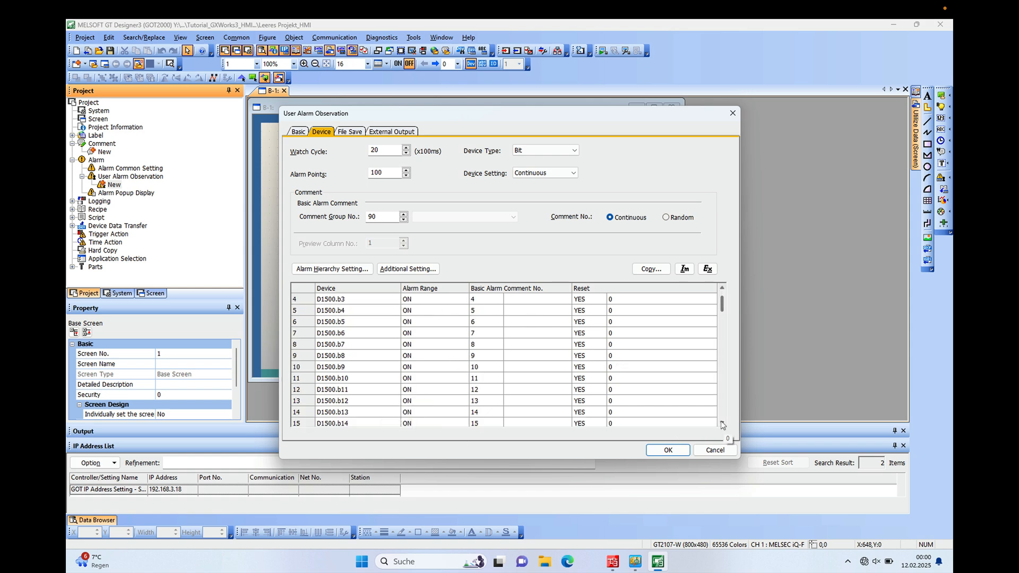
left_click(723, 424)
left_click(722, 425)
left_click(678, 452)
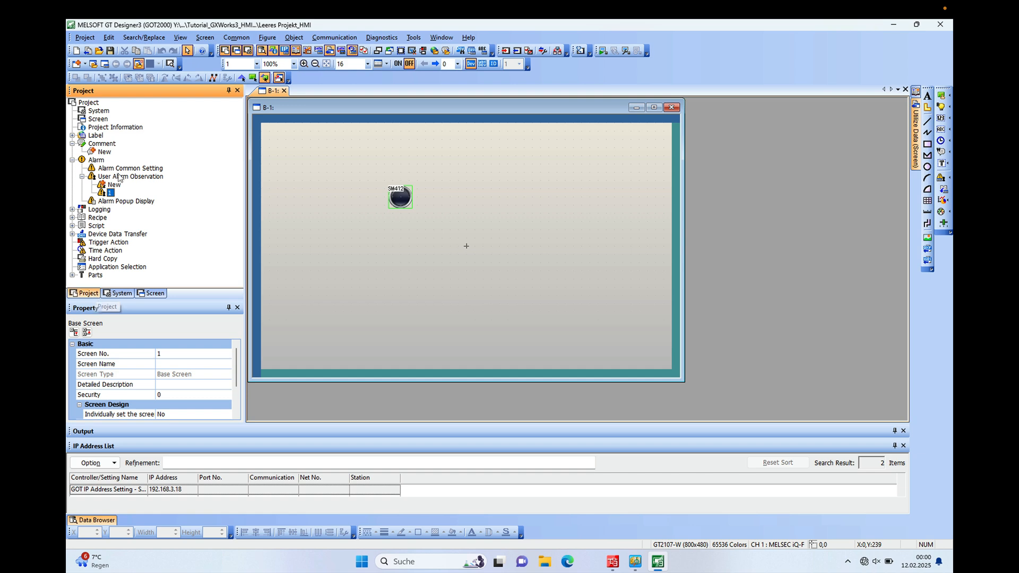
- Create a new comment group with number 90 and the name Fault Messages
double_click(104, 152)
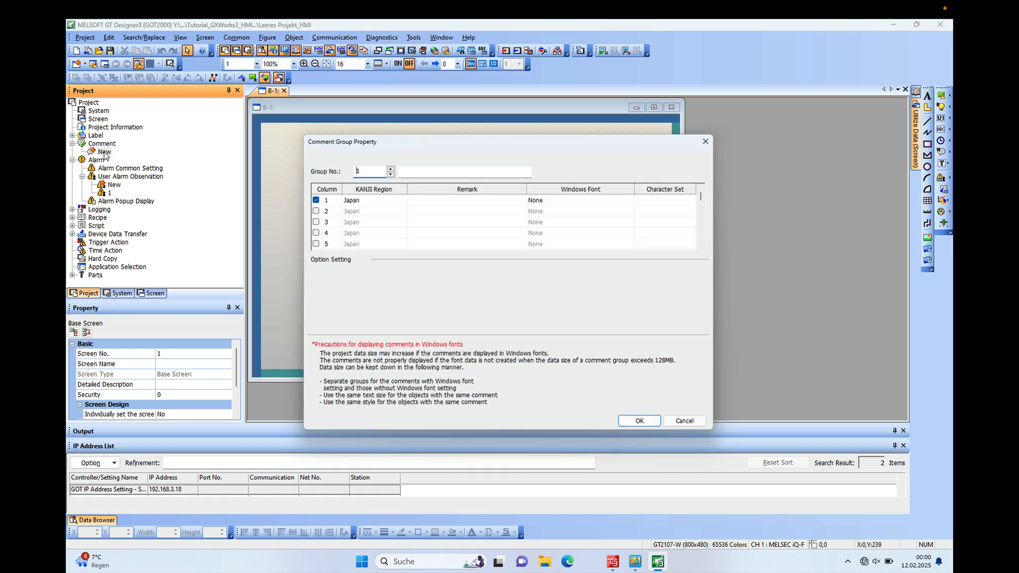
double_click(366, 169)
type("90")
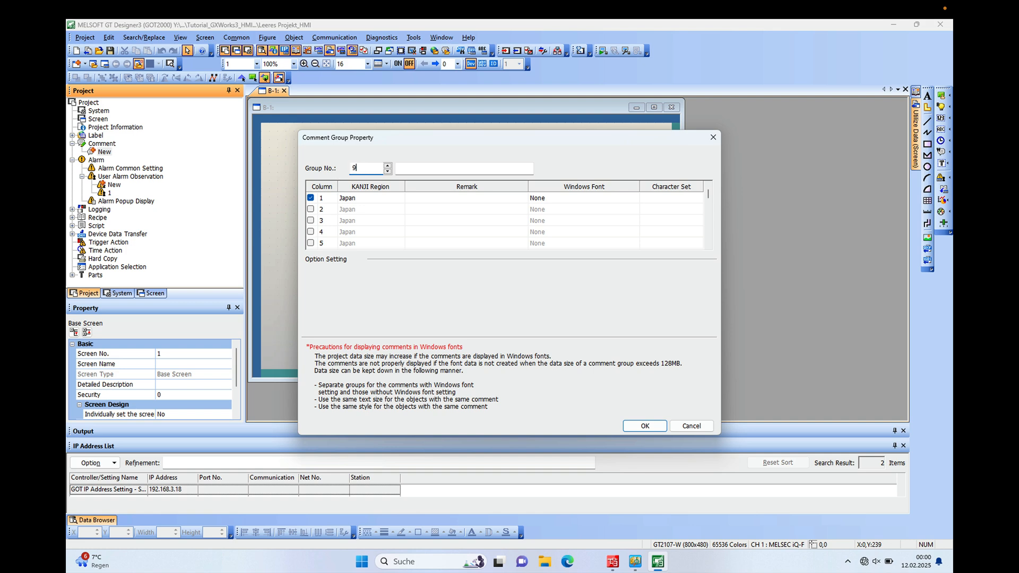
left_click(410, 170)
type("Fault Messages")
left_click(641, 425)
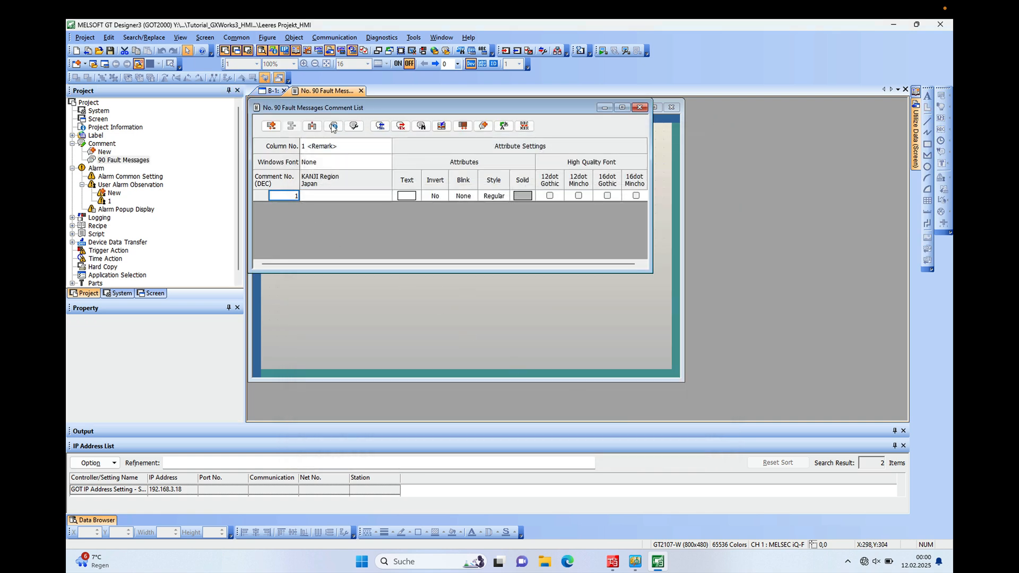
- Enter "D1500.0 Fault No 1" as the text of comment 1 in the Fault Messages list
left_click(314, 198)
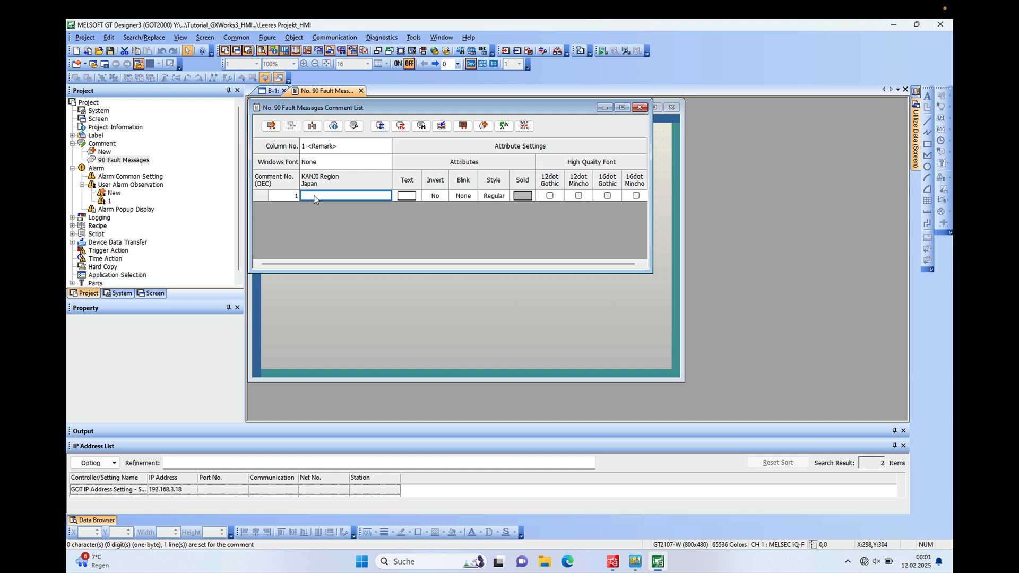
type("D1500")
type(".0")
type("fault ")
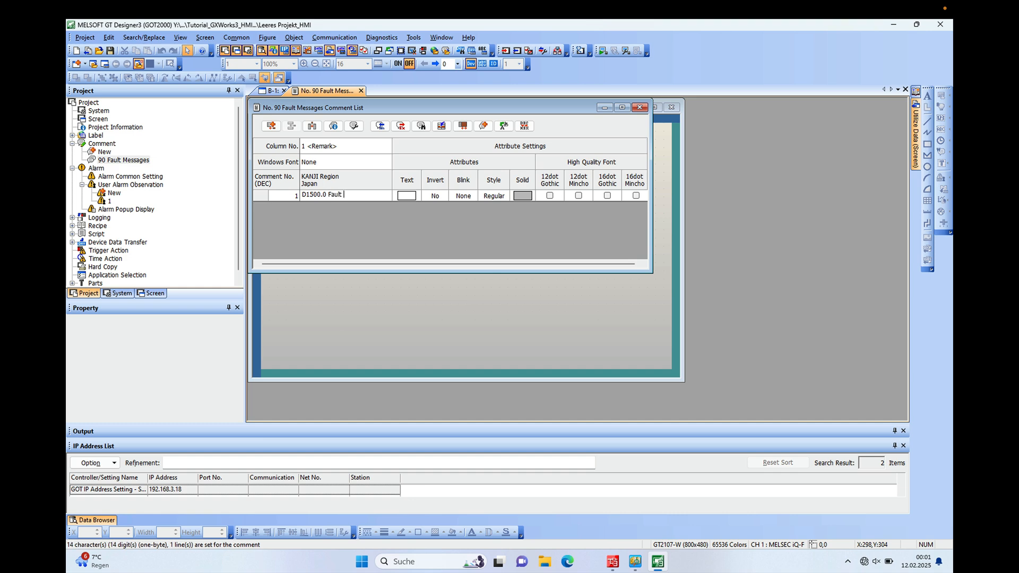
type("No 1")
- Add a second comment row with the text "D1500.1 Fault No.2"
left_click(271, 126)
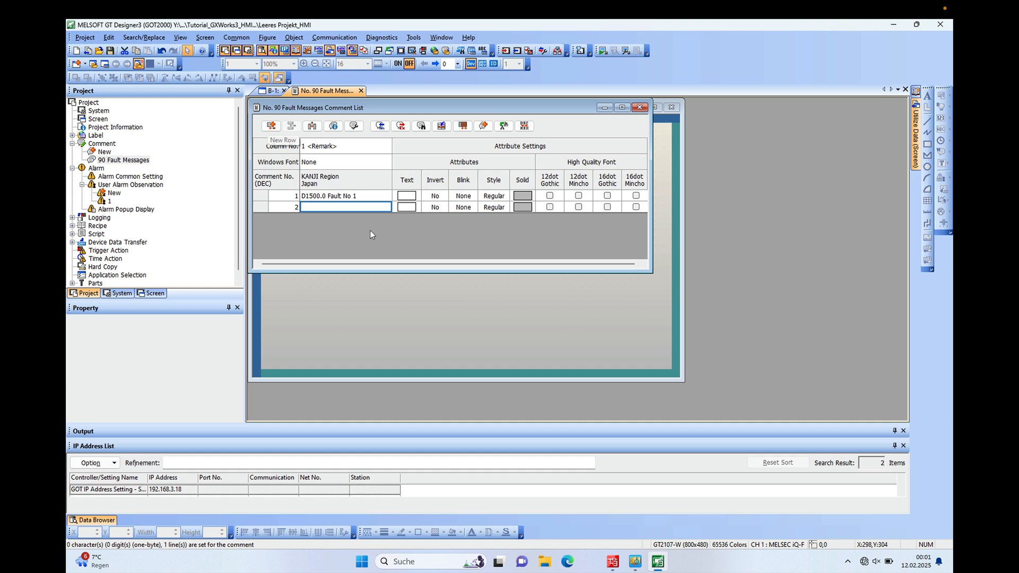
type("D")
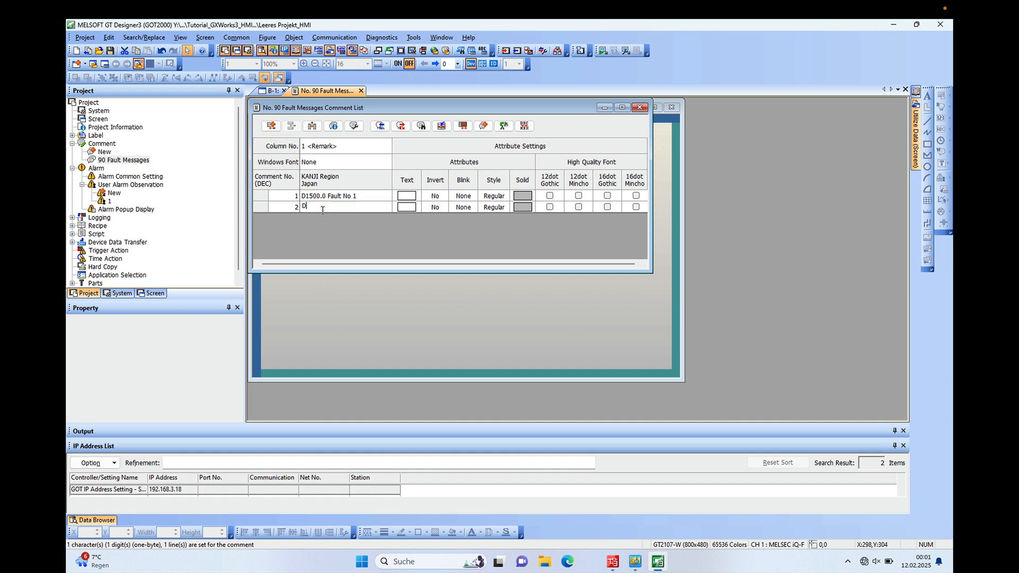
type("1500.1 Fau")
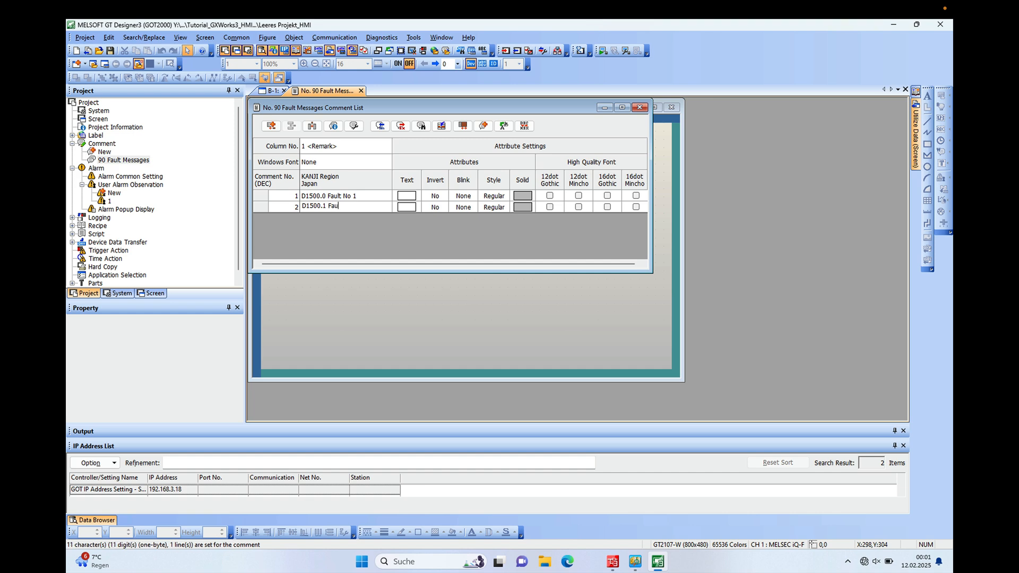
type("lt No.2")
key("Return")
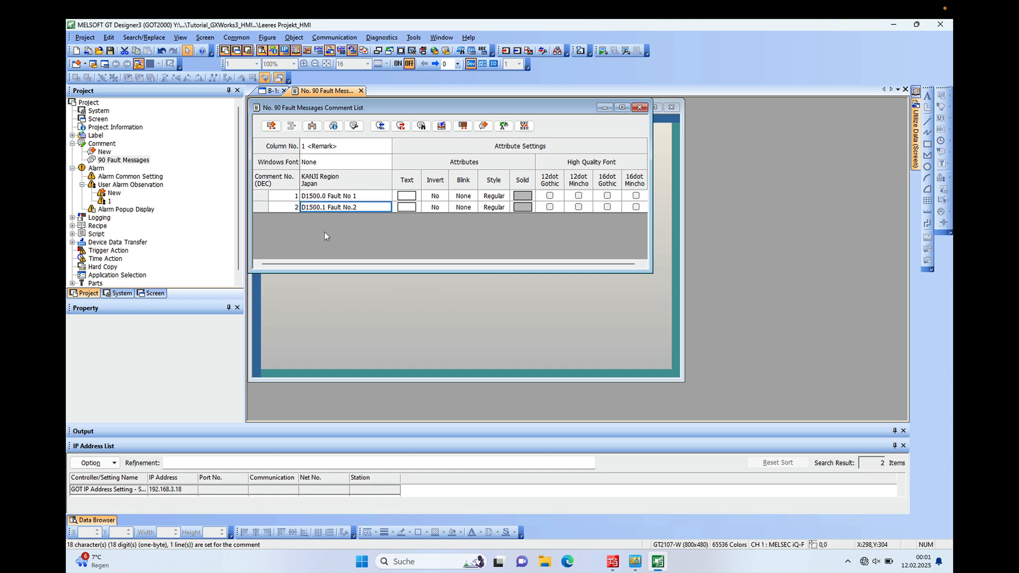
- Add a third comment row with the text "D1500.2 Fault No.3" and close the comment list
left_click(272, 126)
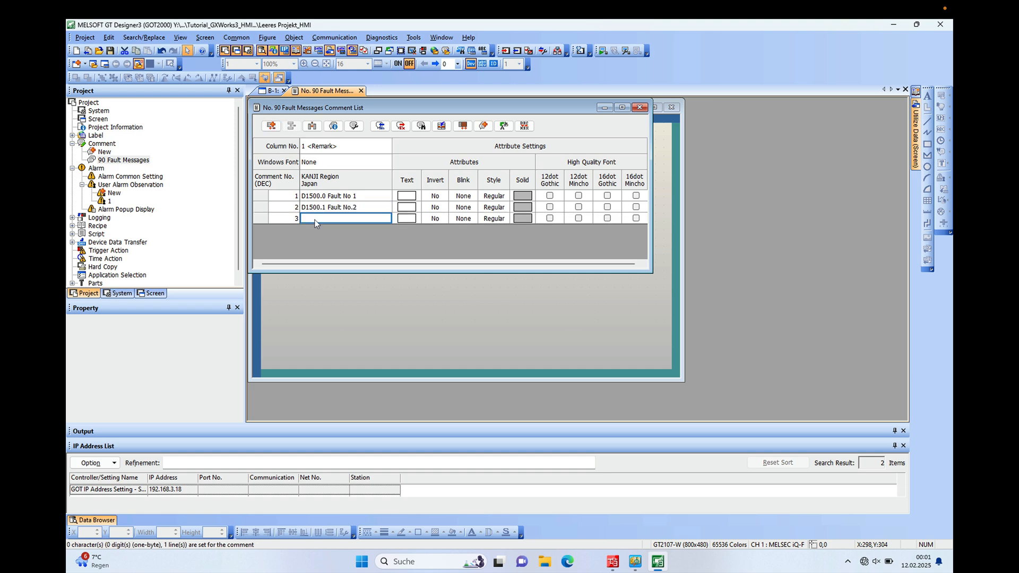
type("D1500.2")
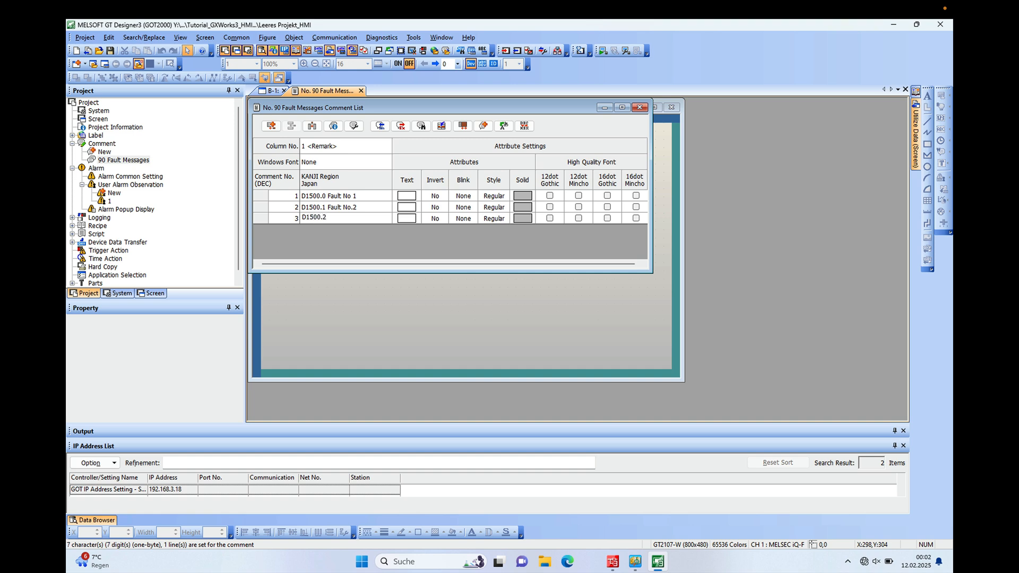
type(" Fau")
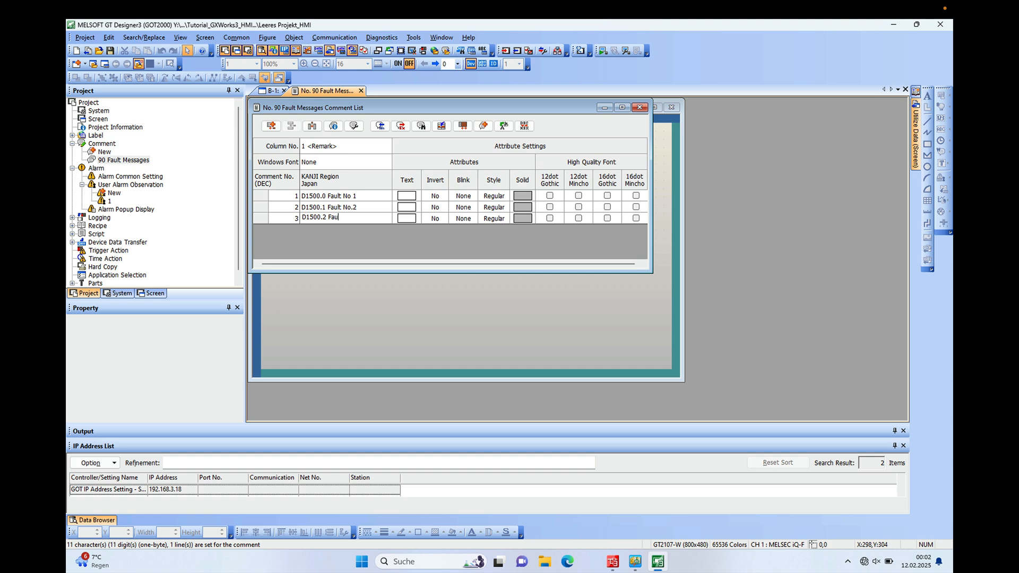
type("lt No.")
type("3")
left_click(639, 107)
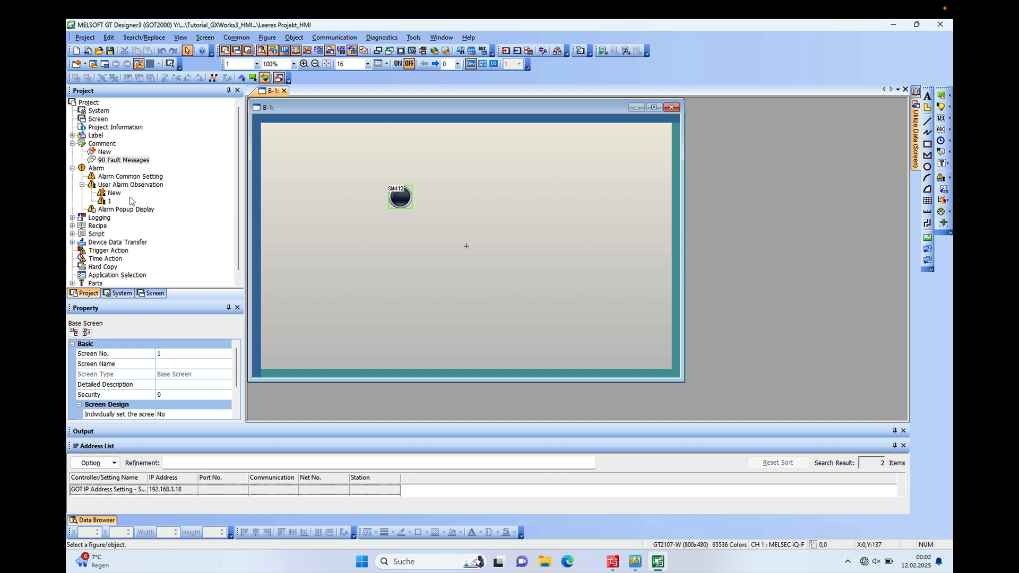
- Check which comment texts are linked to the devices of user alarm observation 1
double_click(109, 202)
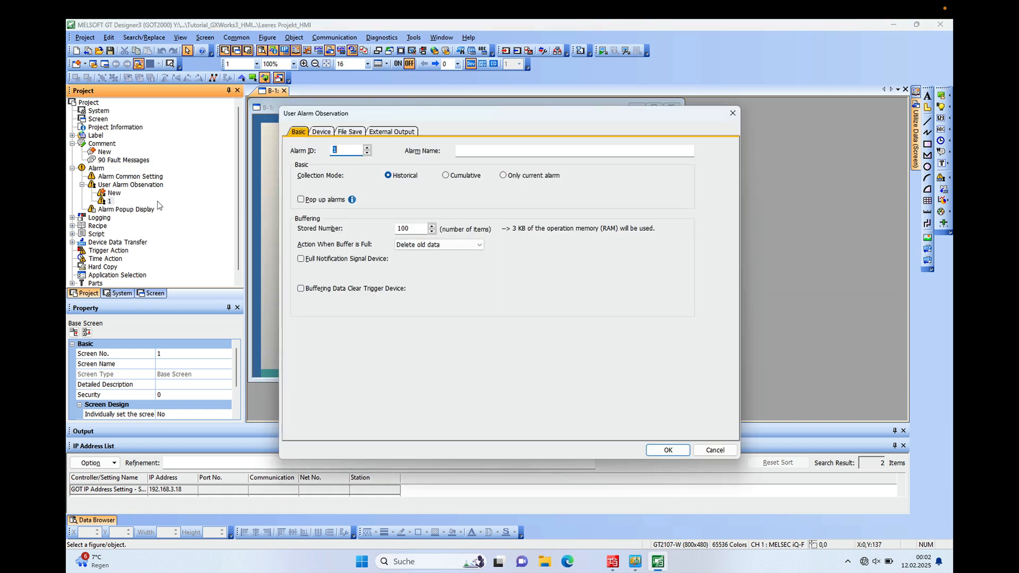
left_click(323, 133)
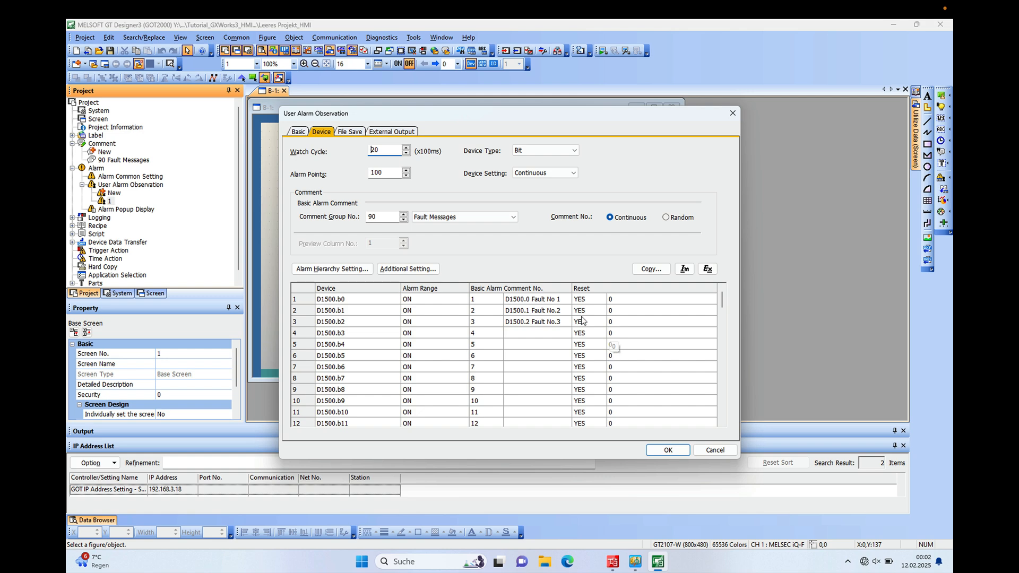
left_click(668, 451)
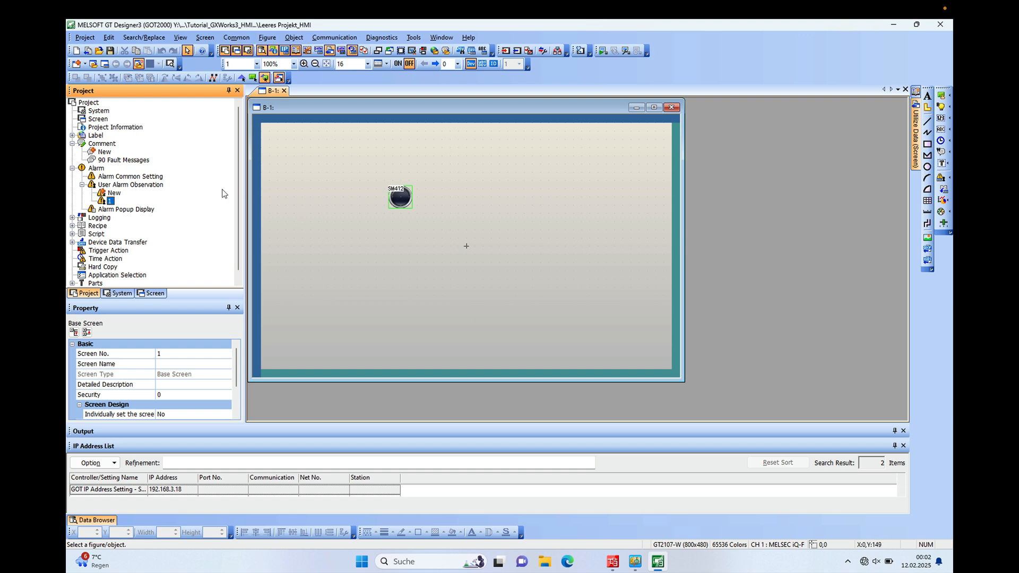
- Create a new base screen with number 90 and the name Fault Messages
left_click(157, 295)
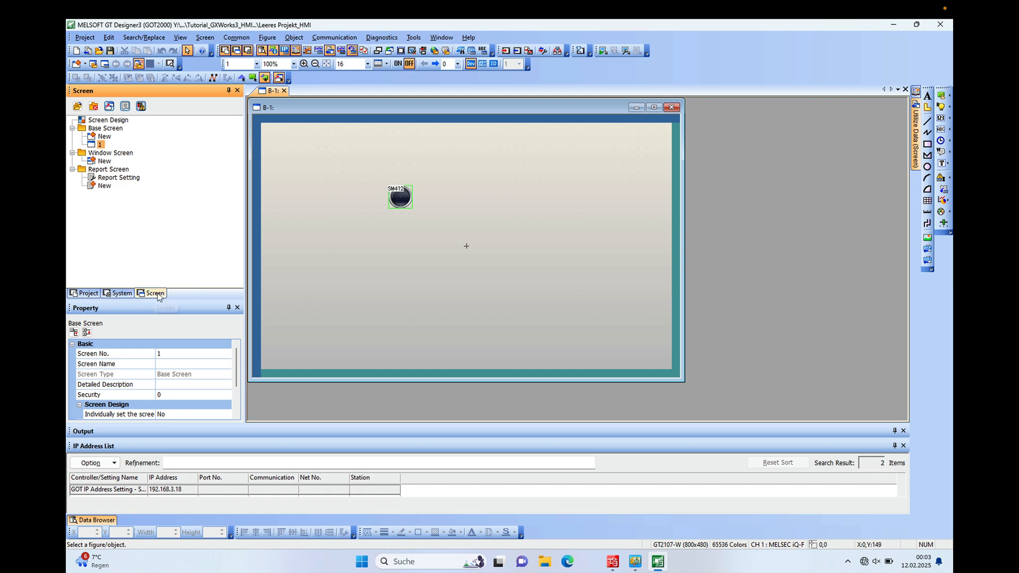
double_click(104, 137)
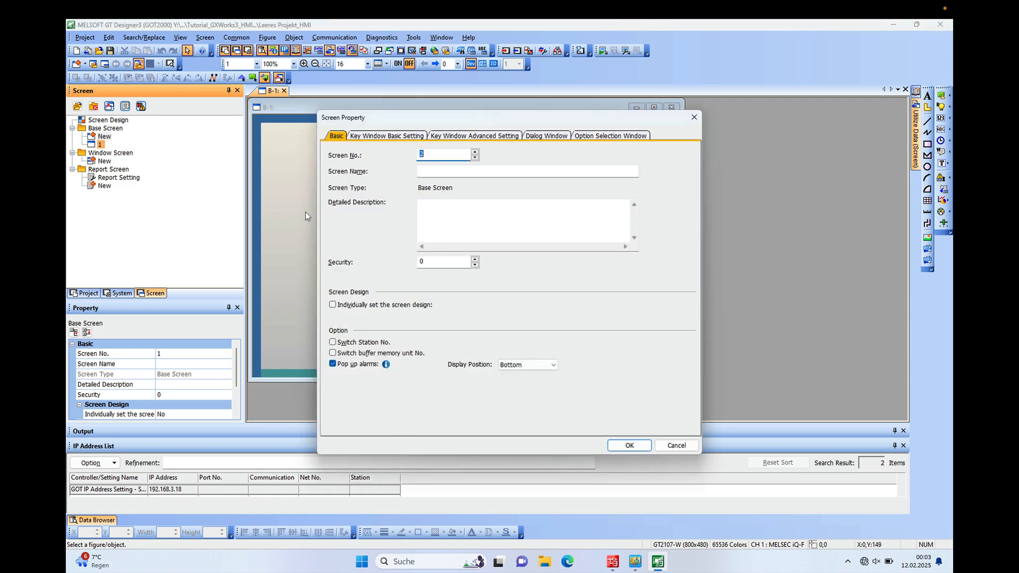
type("90")
left_click(442, 174)
type("Fault Messages")
left_click(633, 446)
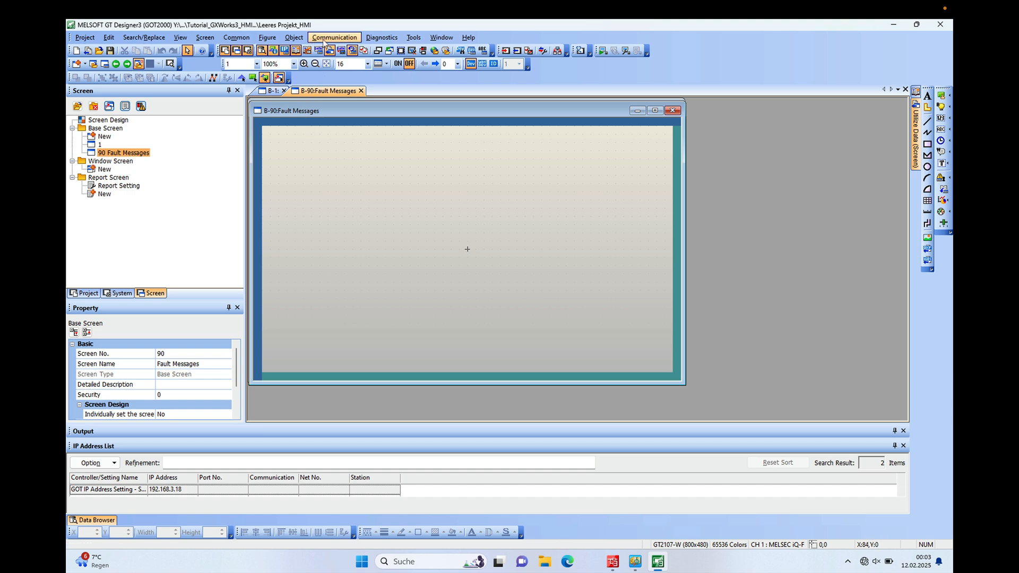
left_click(294, 37)
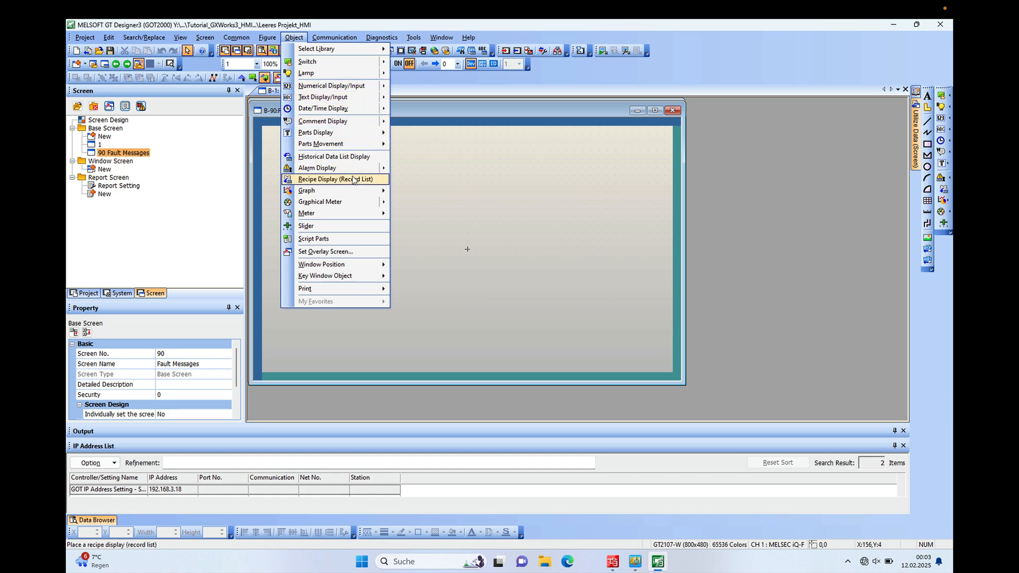
mouse_move(348, 171)
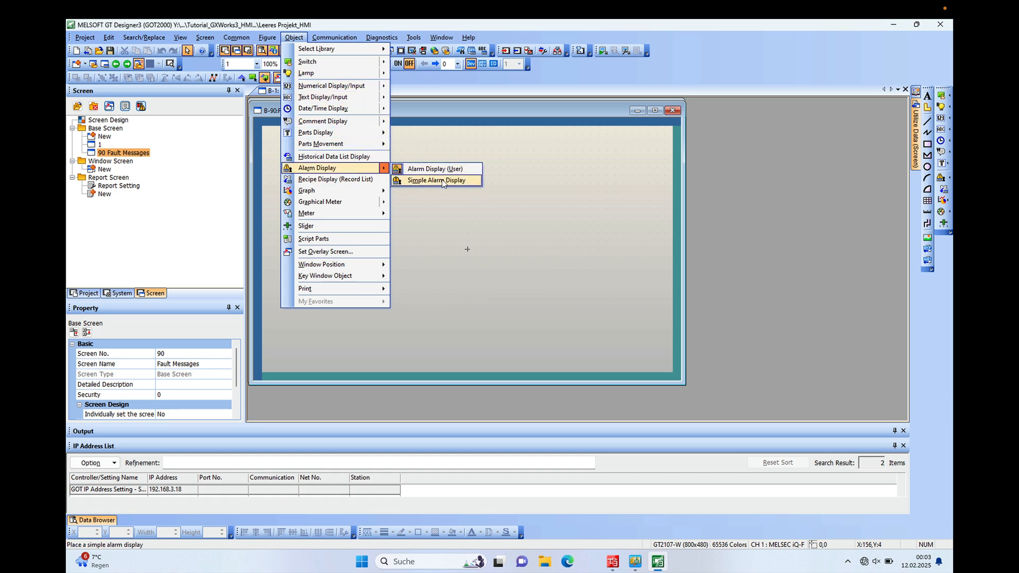
left_click(578, 209)
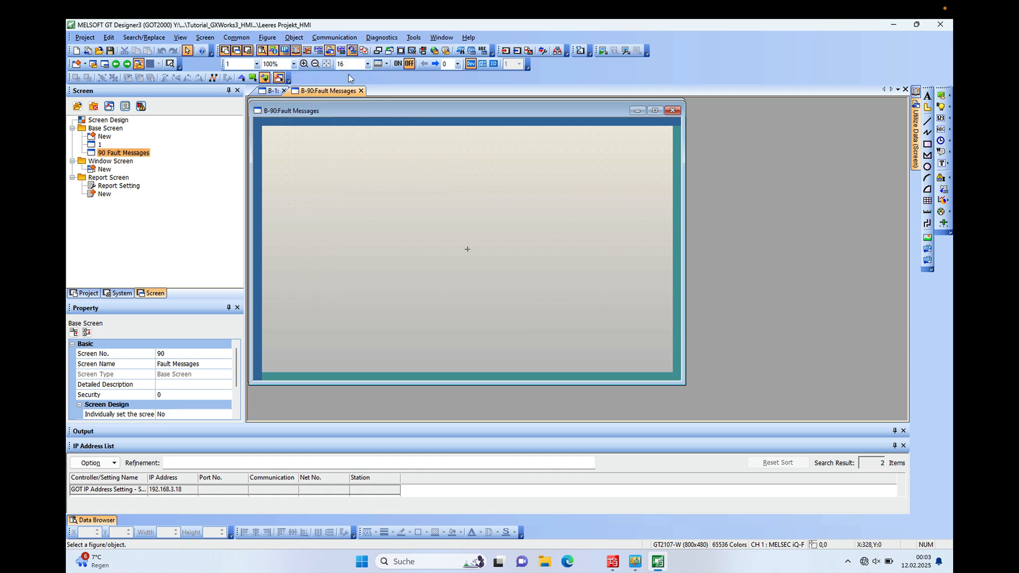
- Place a Simple Alarm Display about 775 by 342 on the Fault Messages screen, leaving room above it for a heading
left_click(294, 38)
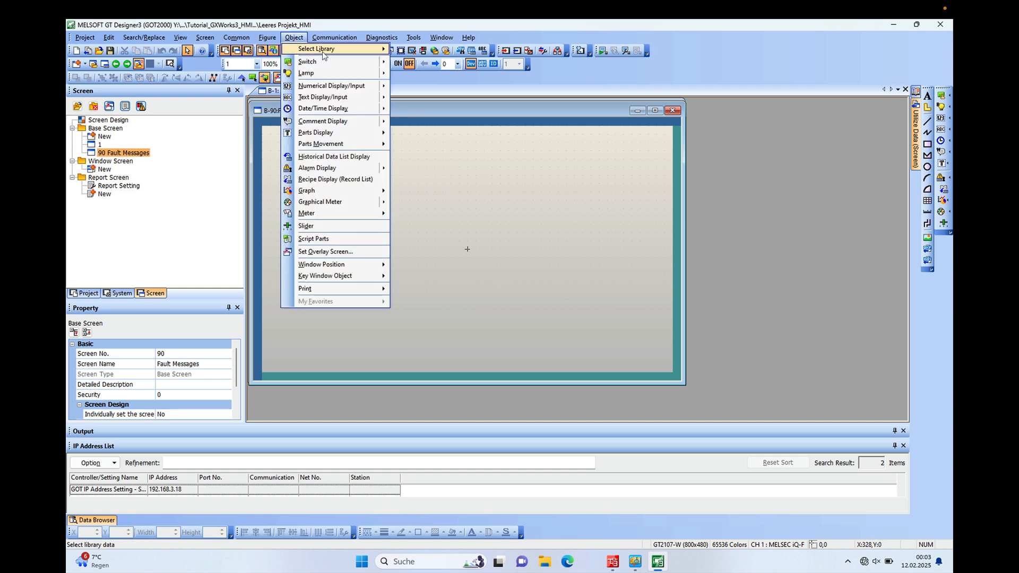
mouse_move(343, 170)
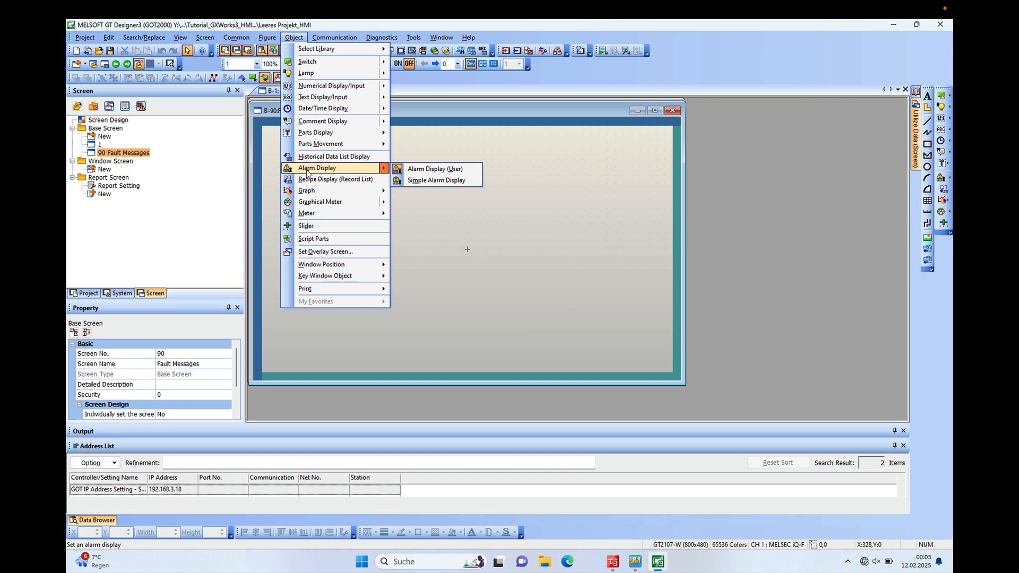
left_click(437, 181)
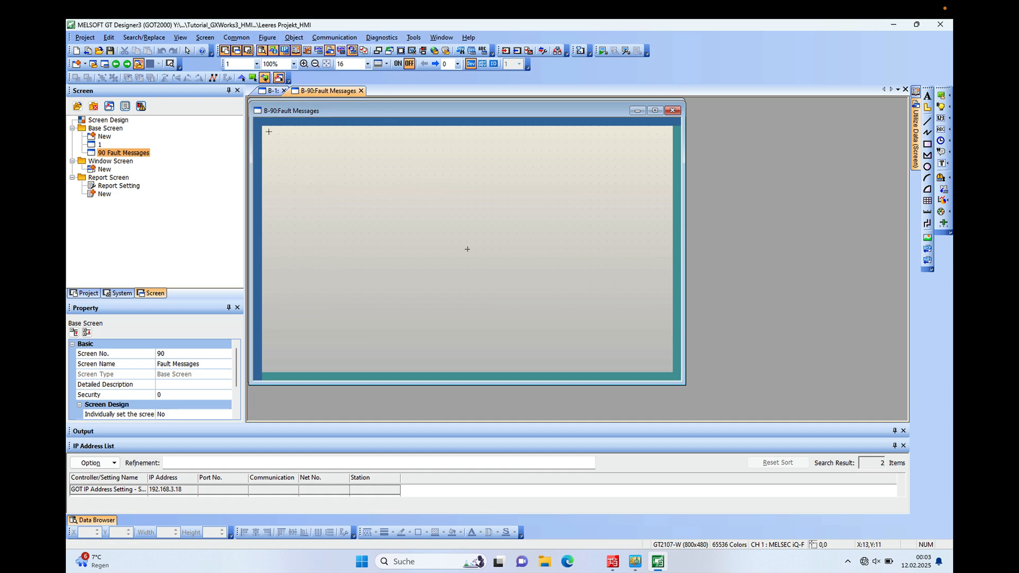
left_click_drag(268, 132, 666, 306)
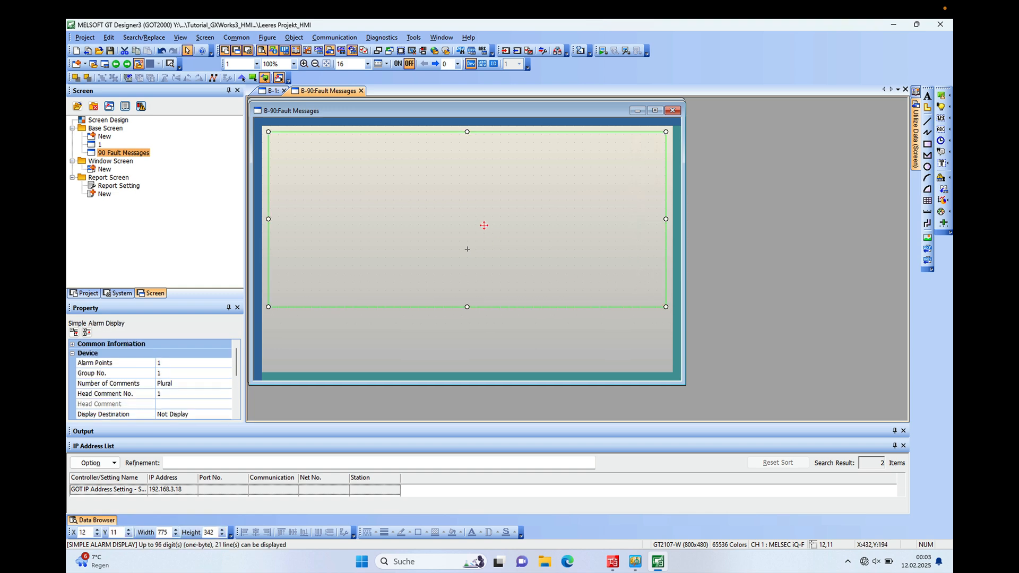
left_click_drag(485, 226, 485, 254)
left_click(449, 150)
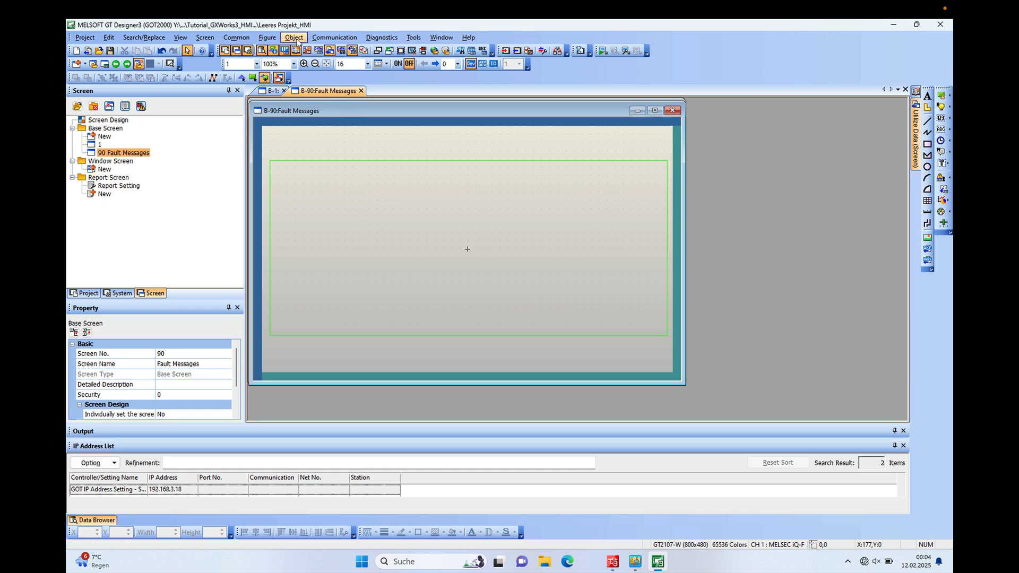
- Add the text "Fault Messages" centred above the simple alarm display
left_click(268, 38)
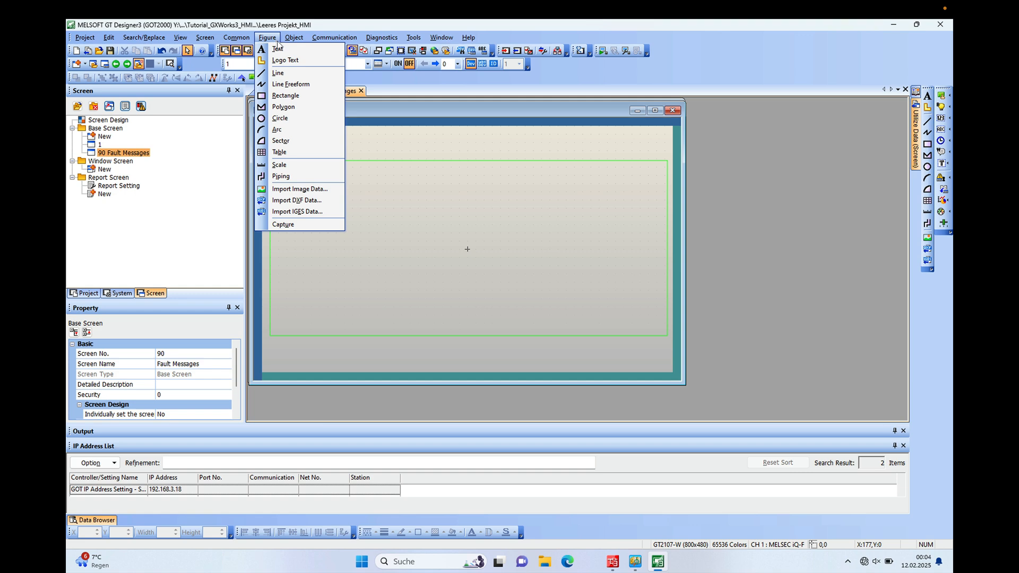
left_click(278, 49)
left_click(415, 139)
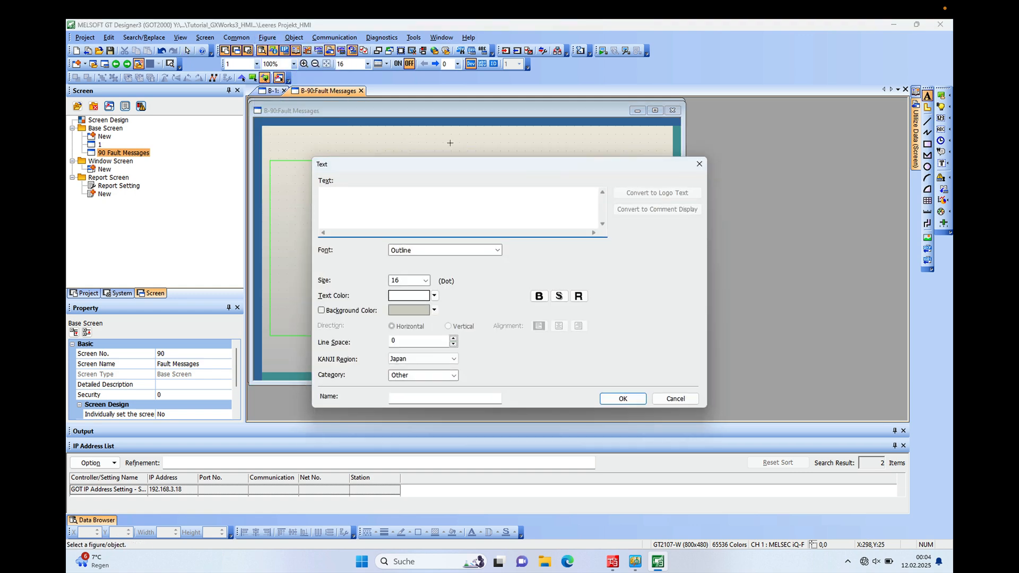
type("Fault ")
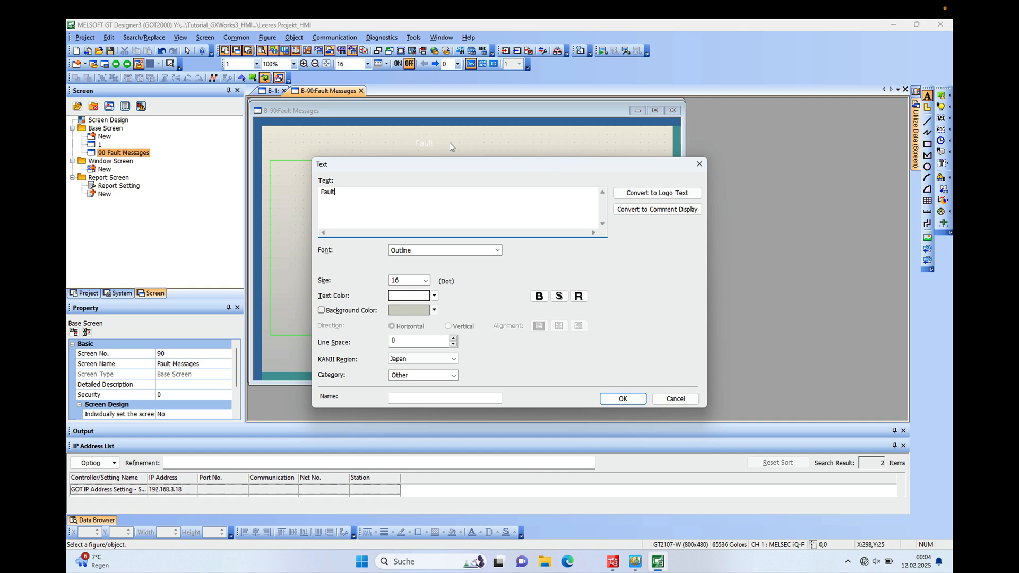
type("Messages")
left_click(624, 398)
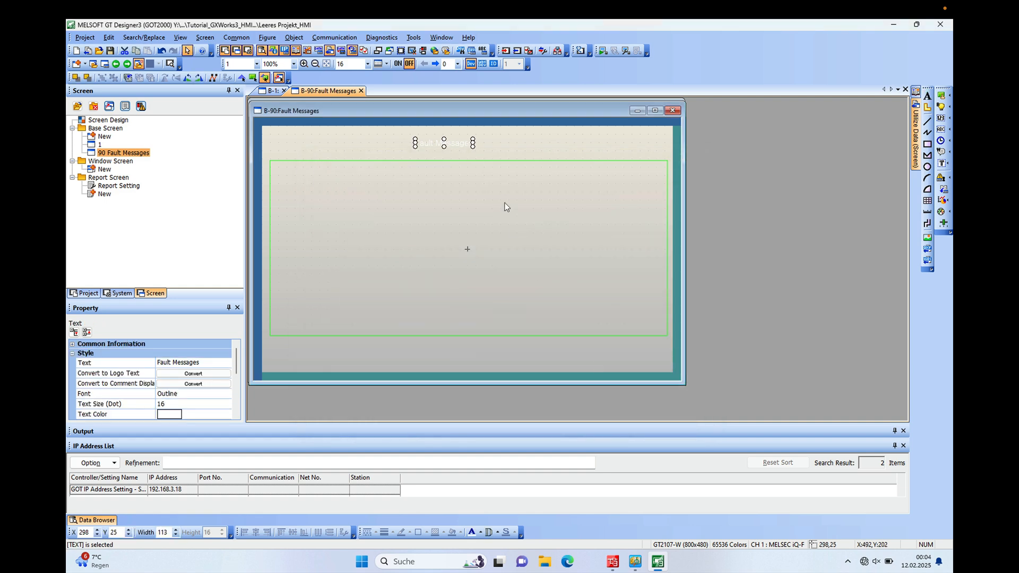
- Change the text color of the "Fault Messages" heading to black
double_click(459, 143)
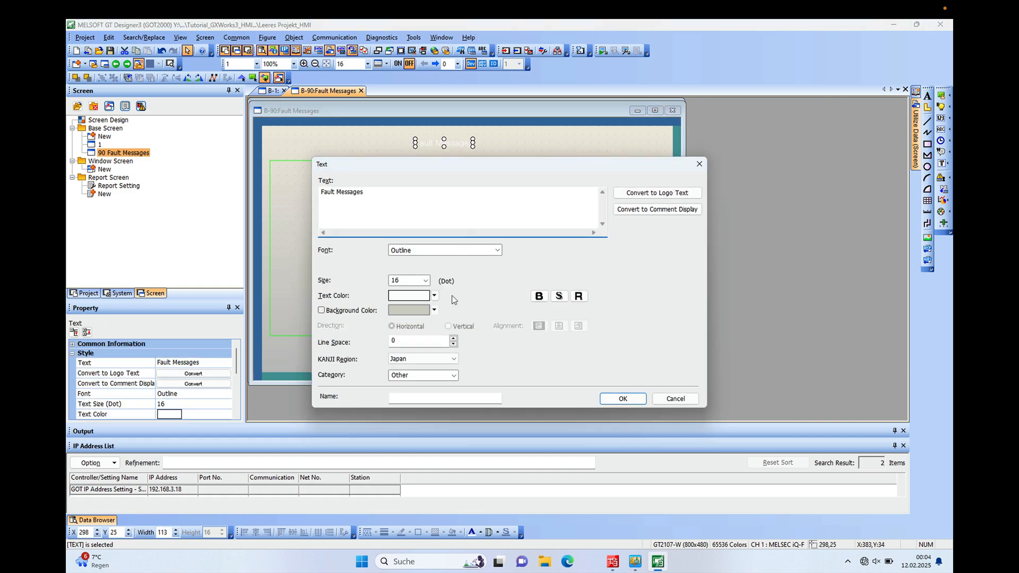
left_click(434, 295)
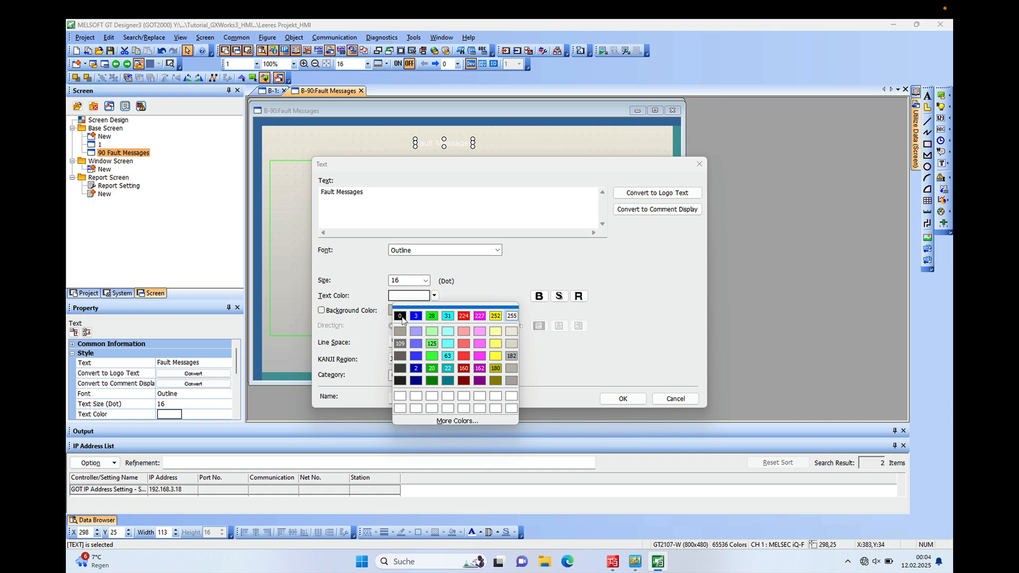
left_click(401, 317)
left_click(623, 399)
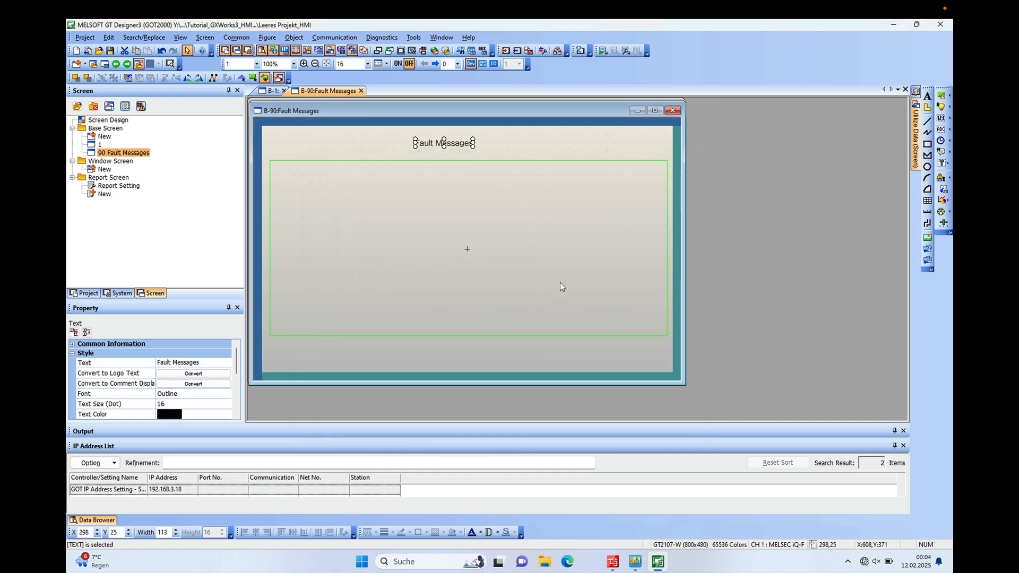
- Set the simple alarm display to 100 alarm points and comment group 90
left_click(562, 287)
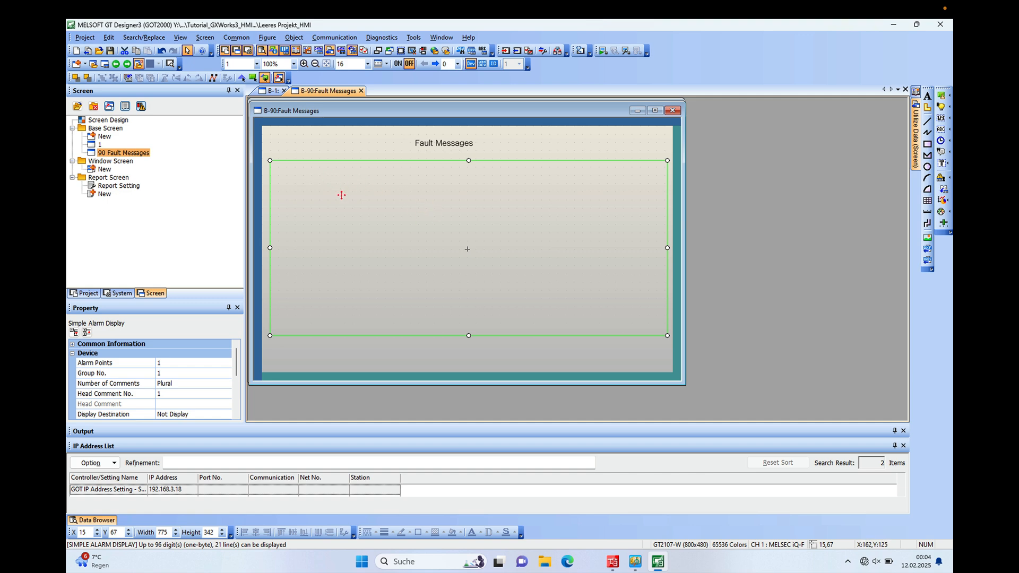
double_click(330, 183)
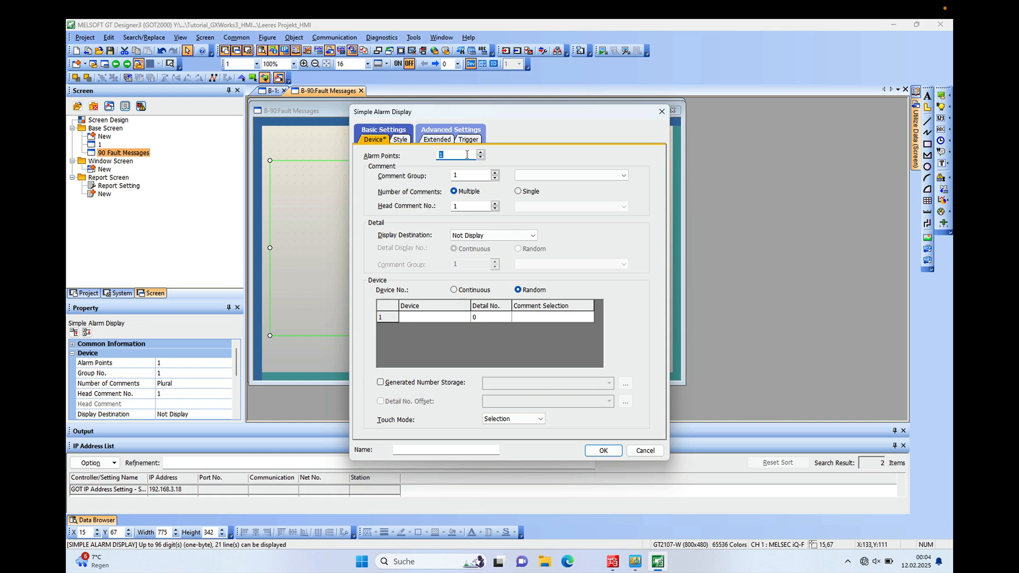
type("100")
left_click(475, 177)
type("90")
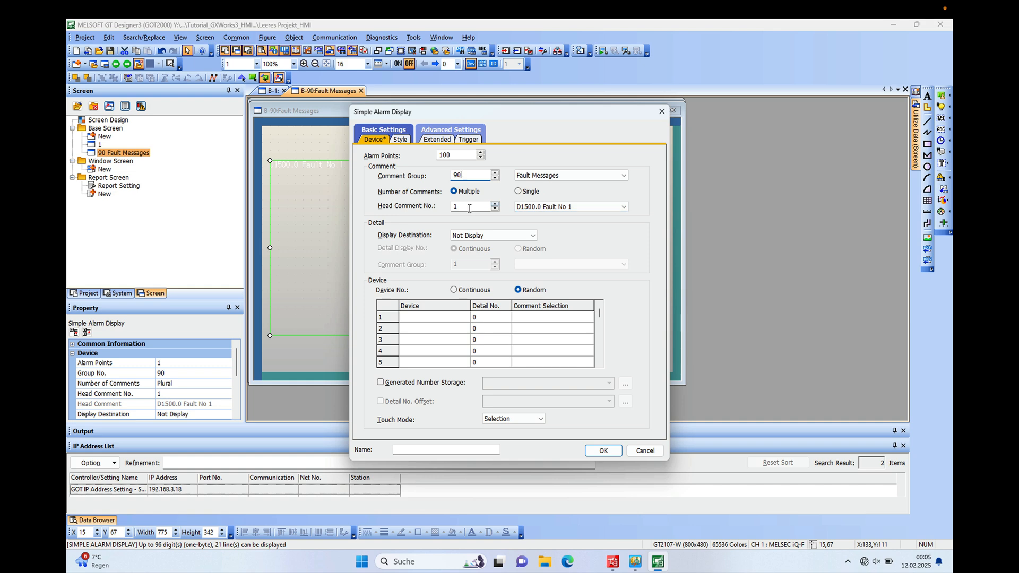
left_click(446, 318)
double_click(462, 318)
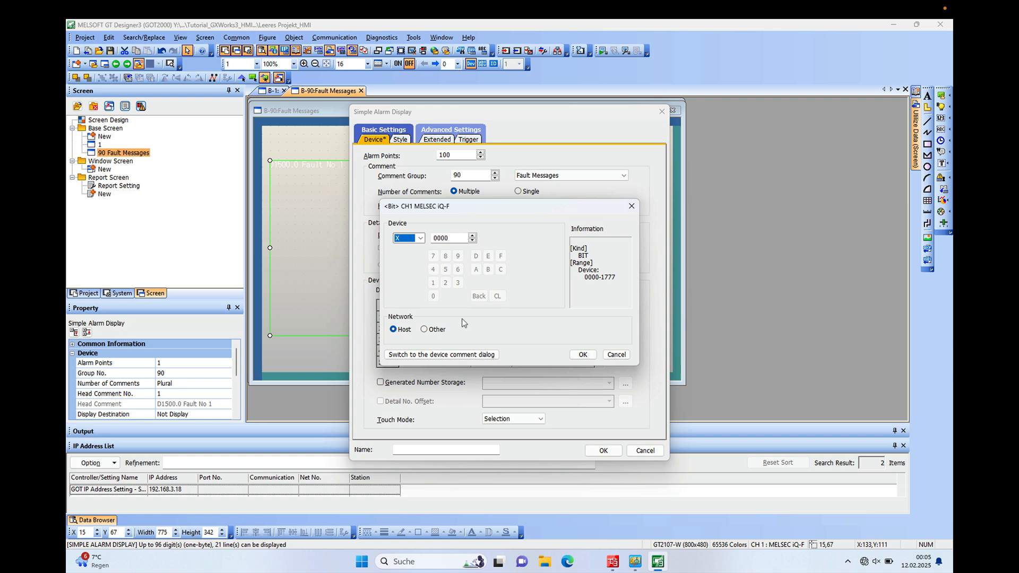
left_click(615, 352)
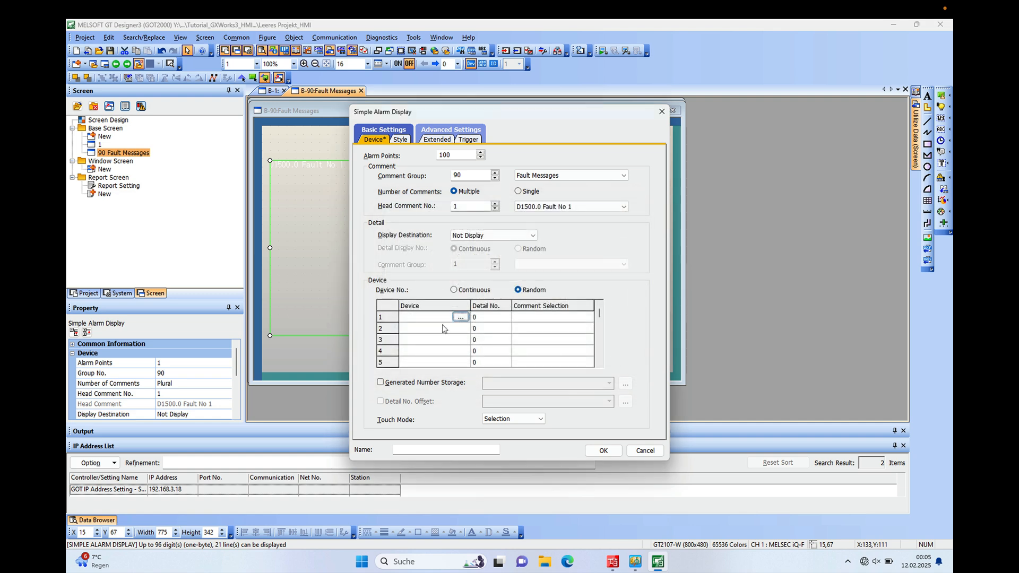
- Assign D1500.0 as the first alarm device, number the devices continuously and apply the alarm display settings
left_click(428, 316)
type("D1")
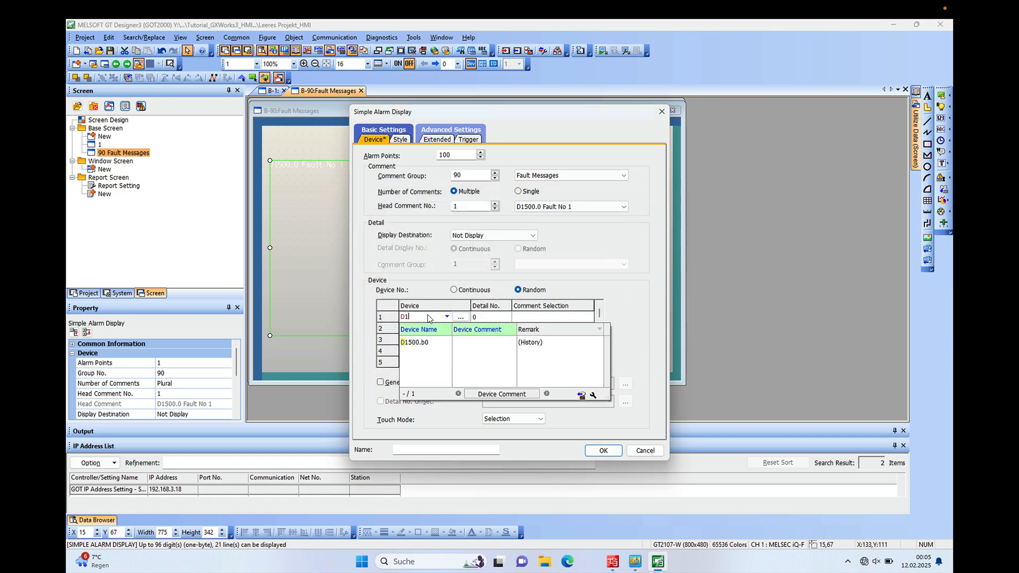
type("500")
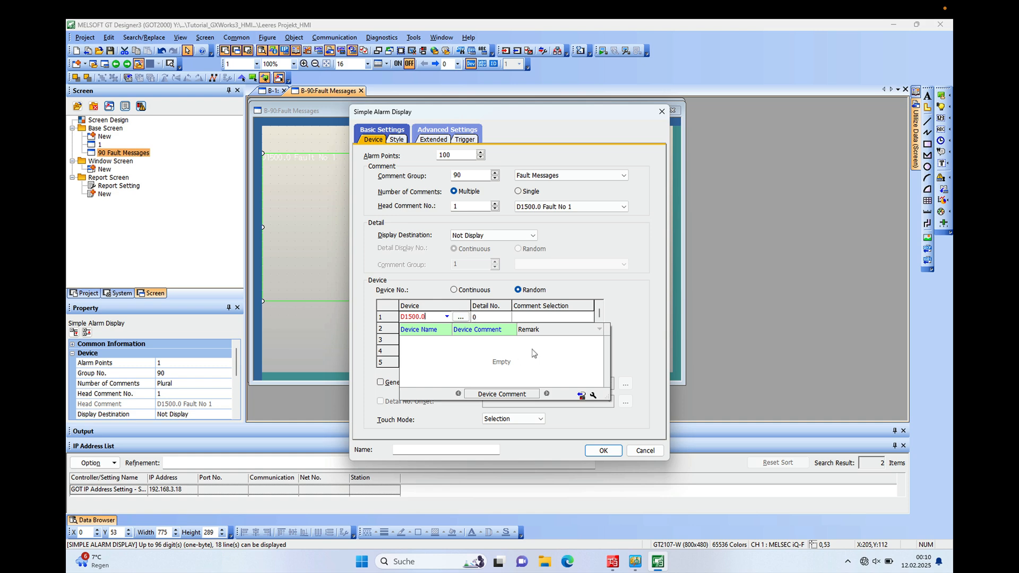
left_click(585, 290)
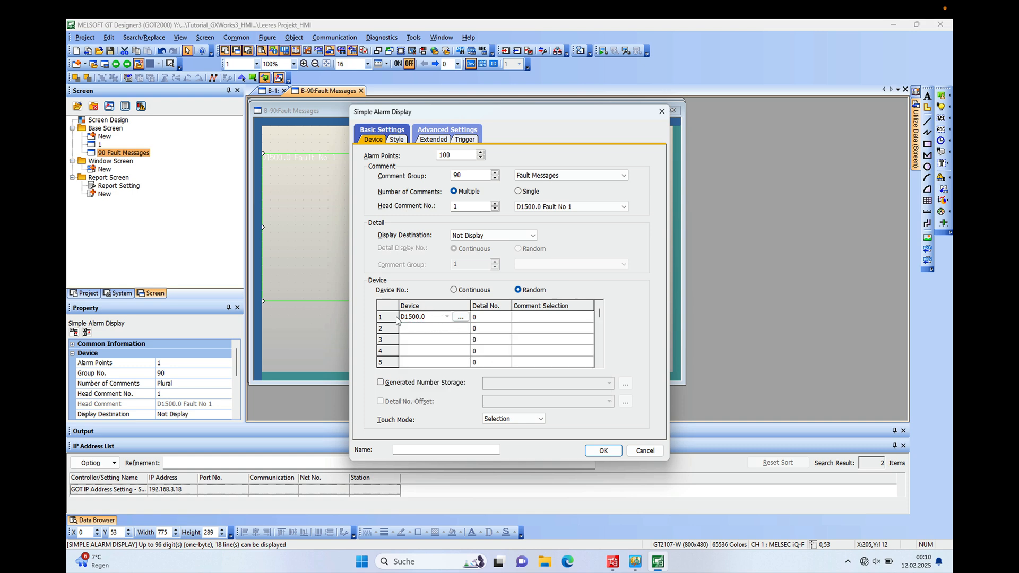
left_click(454, 289)
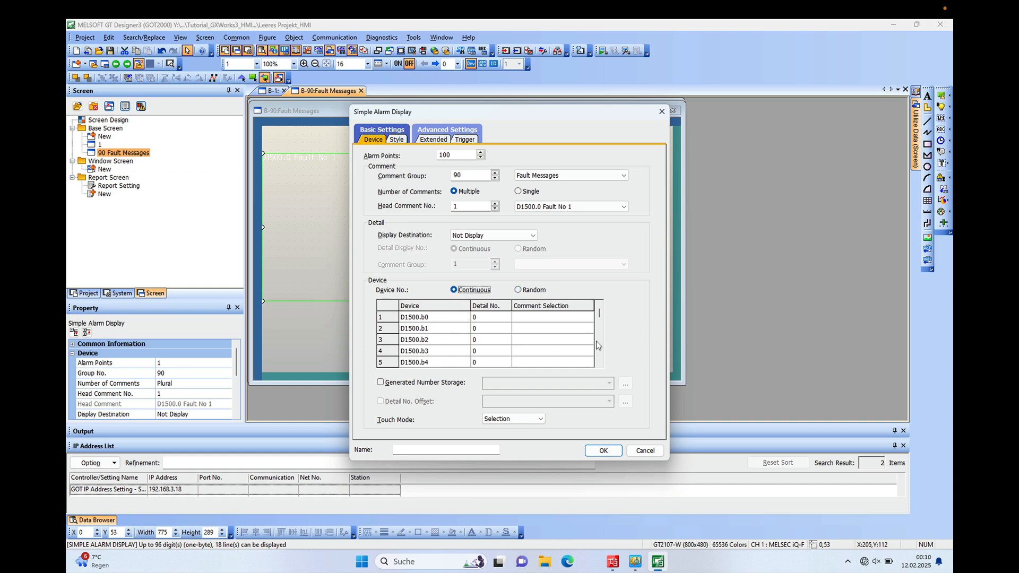
left_click_drag(599, 315, 600, 362)
left_click_drag(600, 358, 599, 311)
left_click(605, 452)
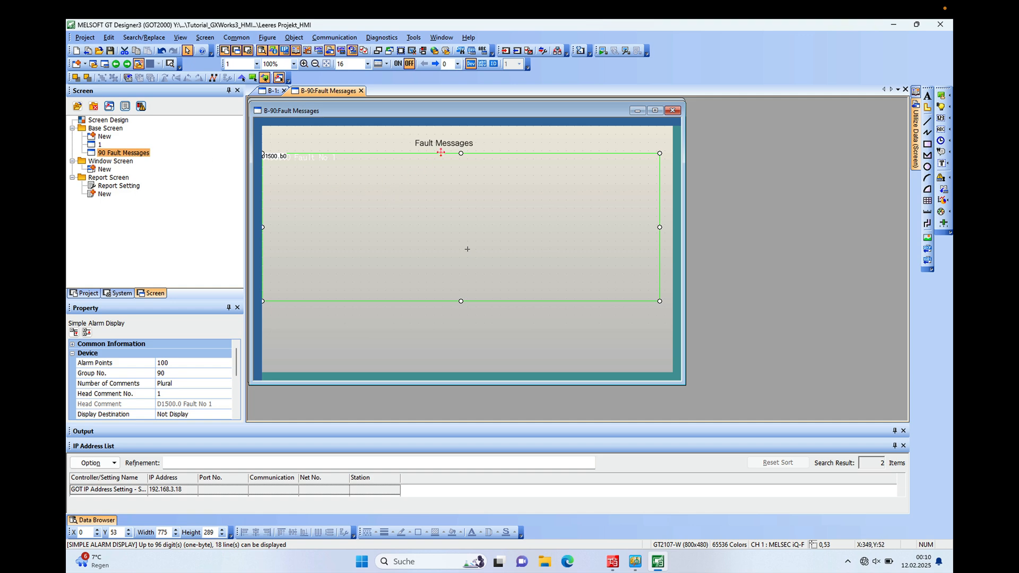
- Set the simple alarm display's text color to fixed black and apply the style
double_click(323, 164)
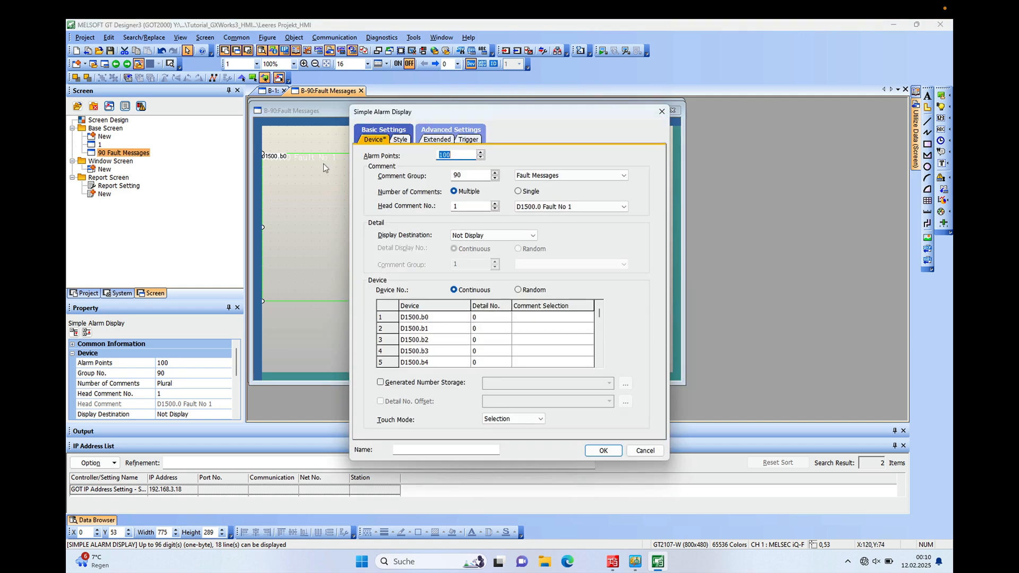
left_click(400, 140)
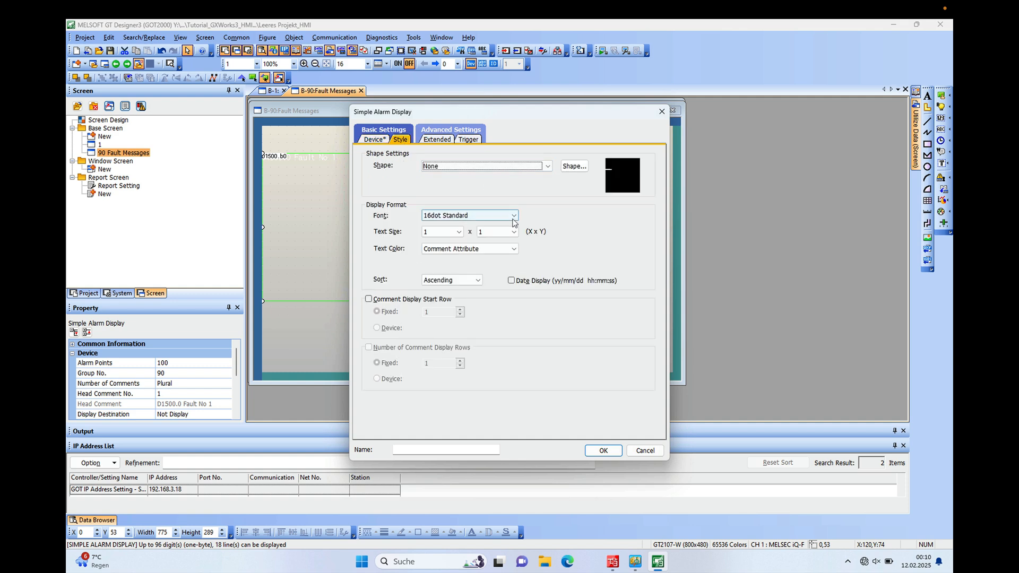
left_click(481, 250)
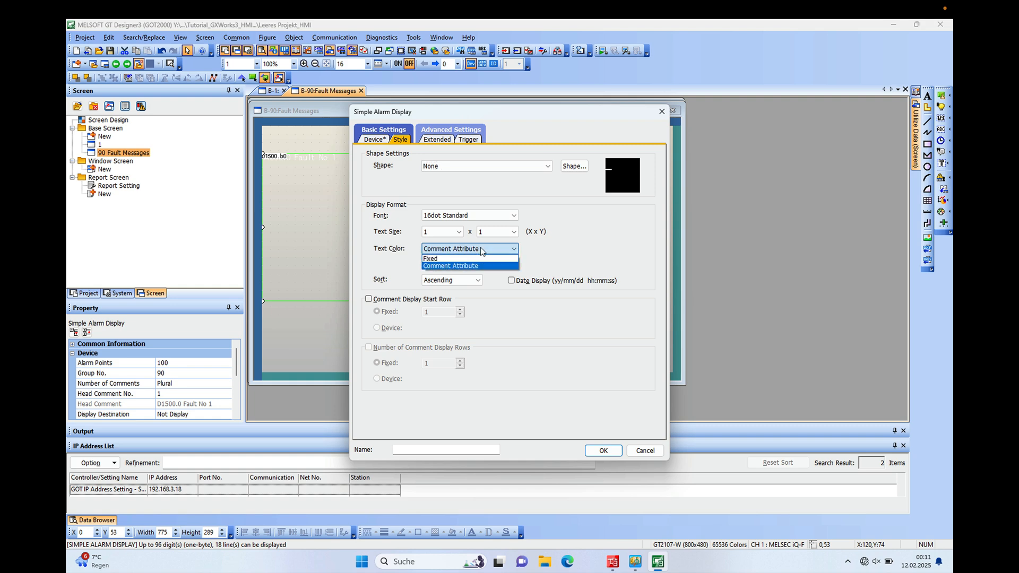
left_click(441, 259)
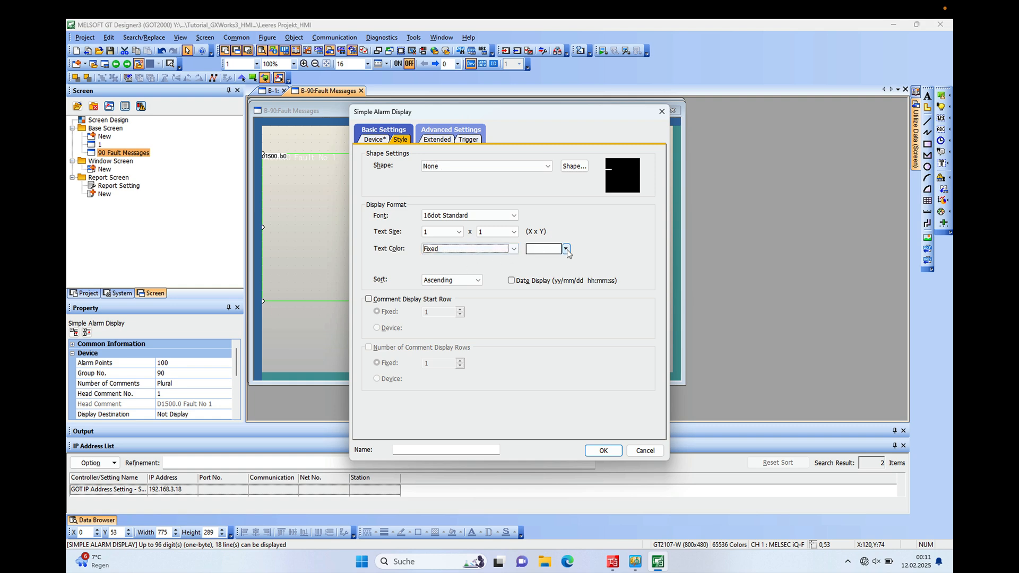
left_click(567, 249)
left_click(540, 267)
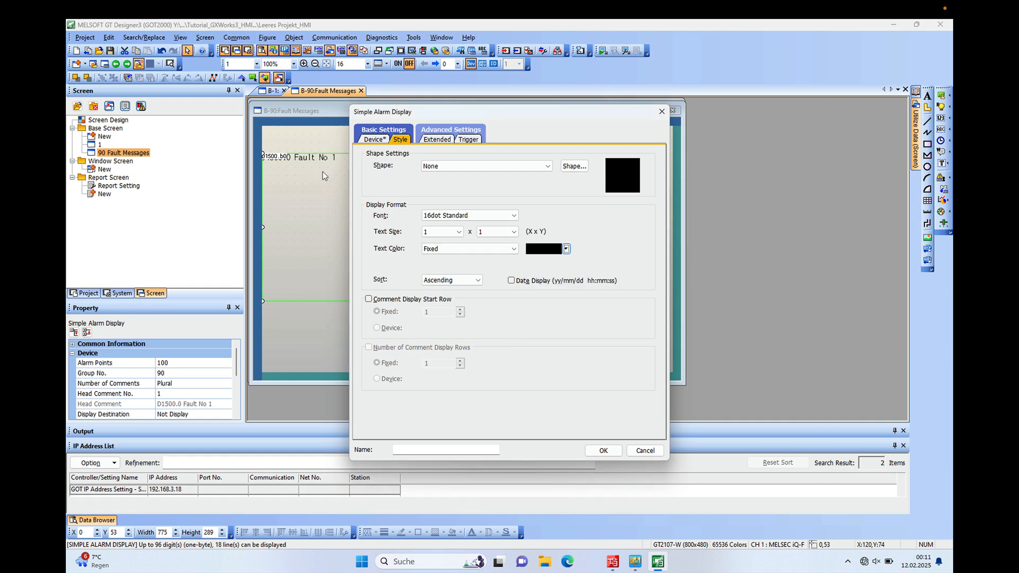
left_click(604, 451)
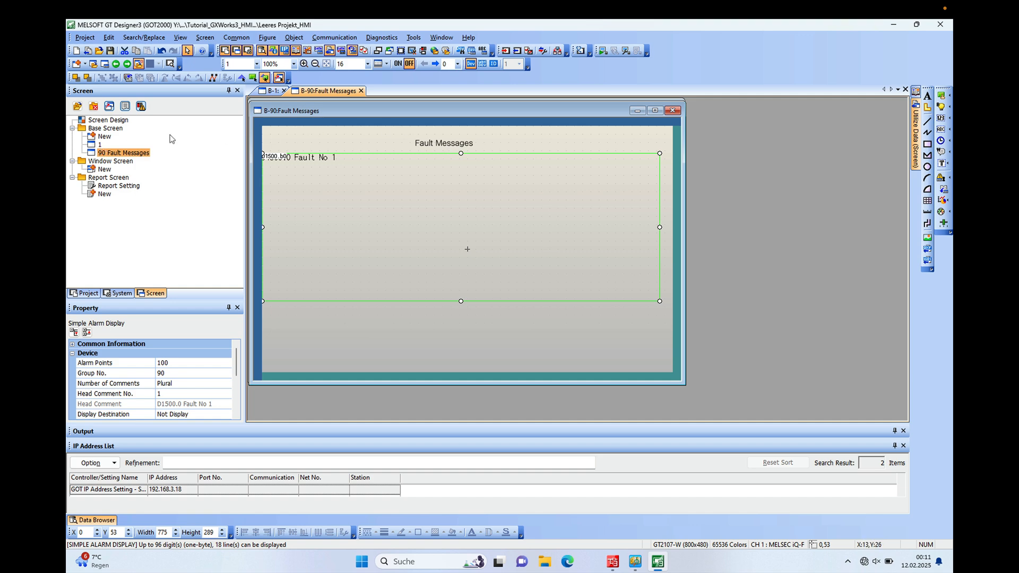
- Place a Go To Screen Switch about 206 by 42 dots below the lamp on base screen 1
double_click(100, 144)
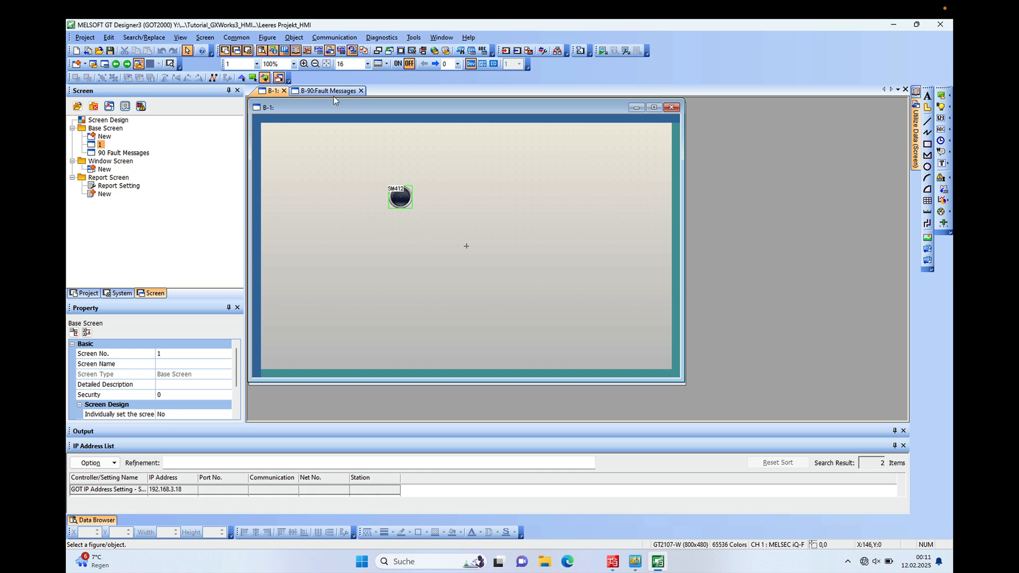
left_click(294, 38)
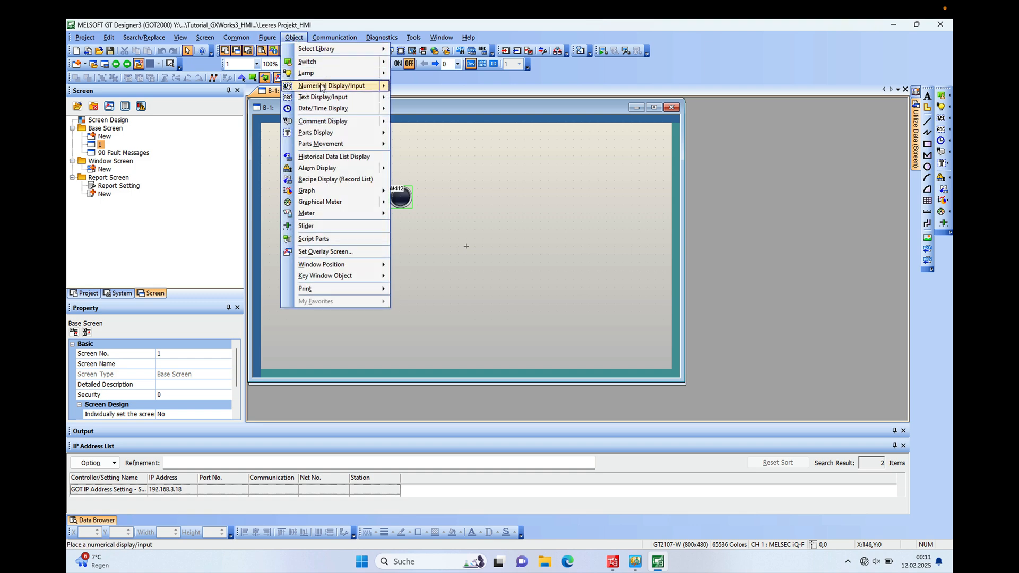
mouse_move(329, 95)
mouse_move(328, 66)
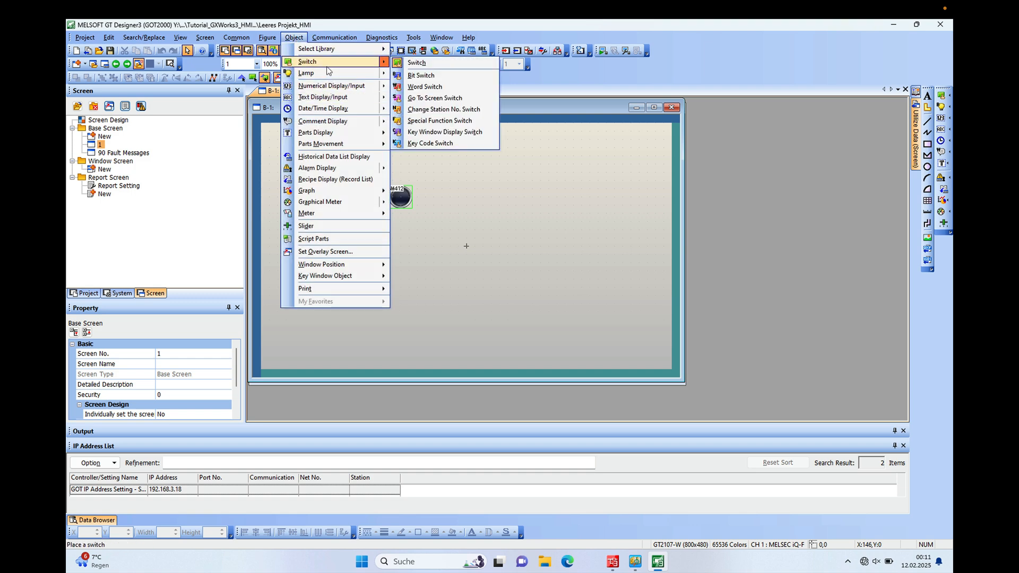
left_click(445, 99)
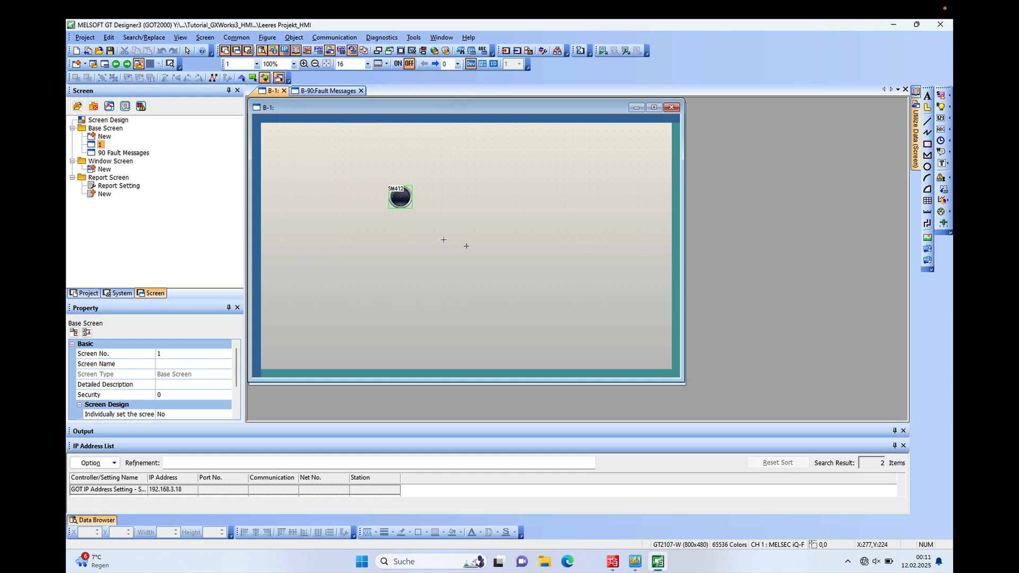
left_click_drag(403, 239, 509, 260)
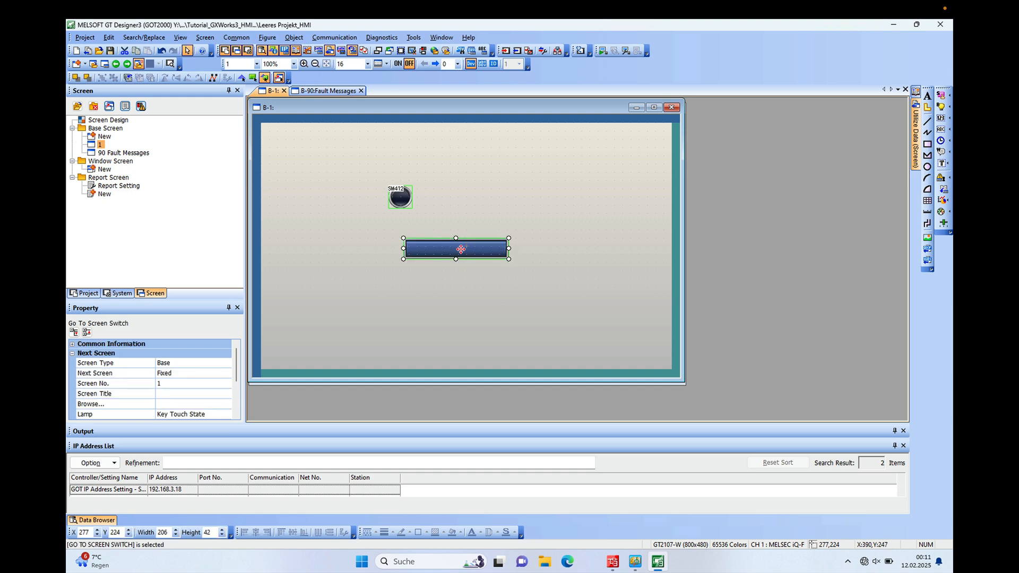
- Set the new switch's fixed destination to base screen 90, Fault Messages
double_click(460, 250)
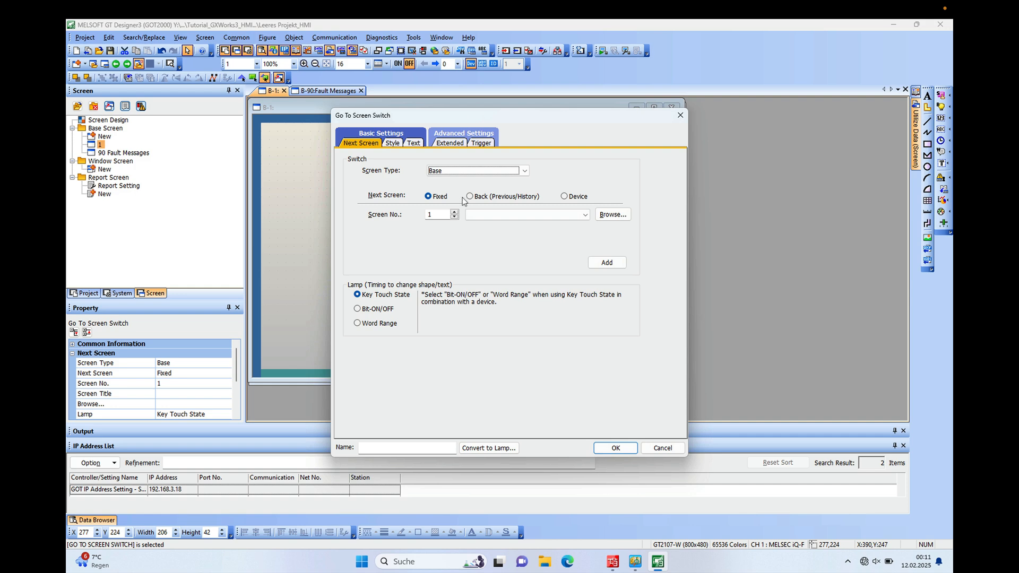
double_click(440, 214)
type("90")
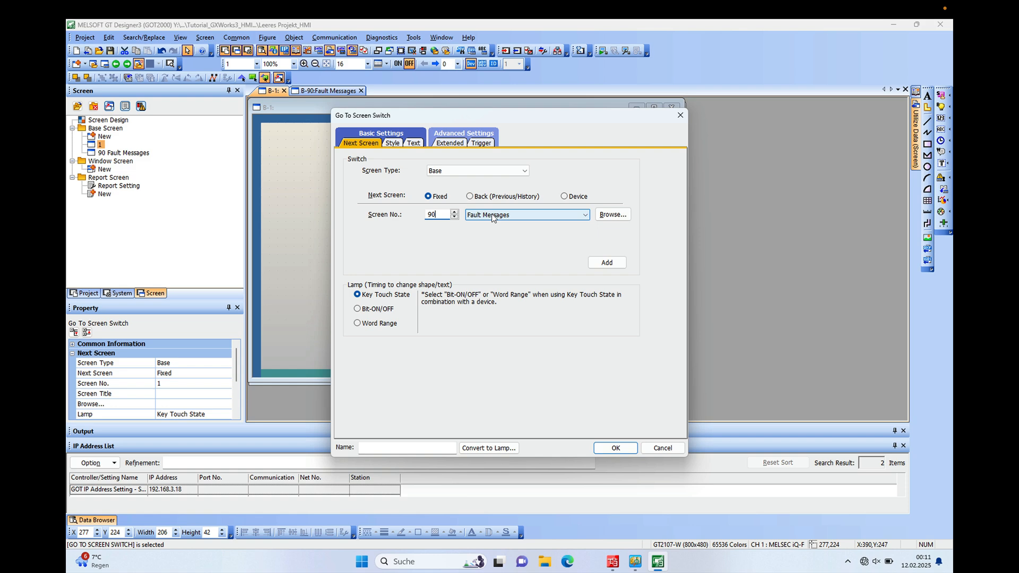
- Label the screen switch "Fault Messages" and apply its settings
left_click(414, 143)
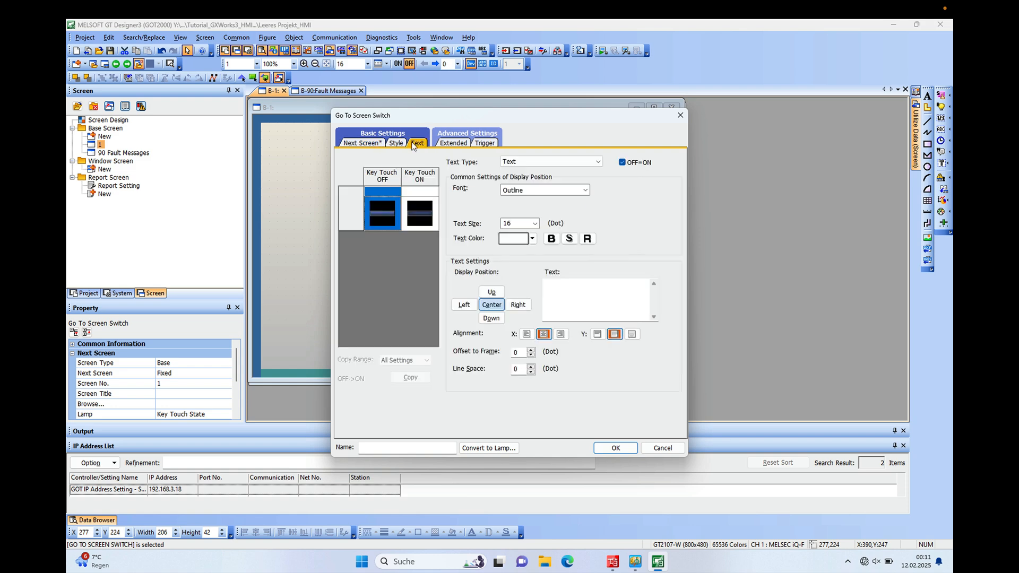
left_click(525, 161)
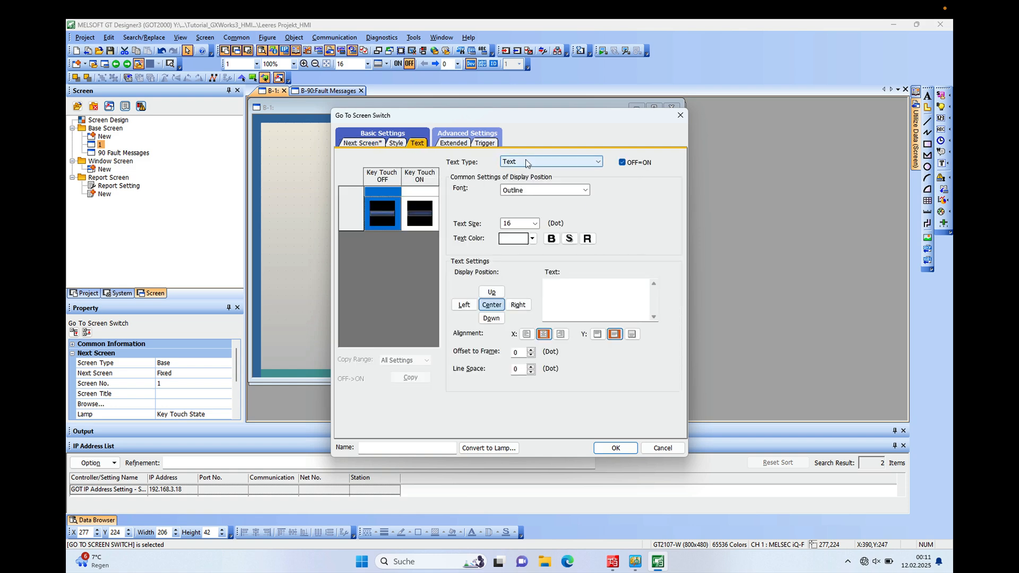
left_click(526, 159)
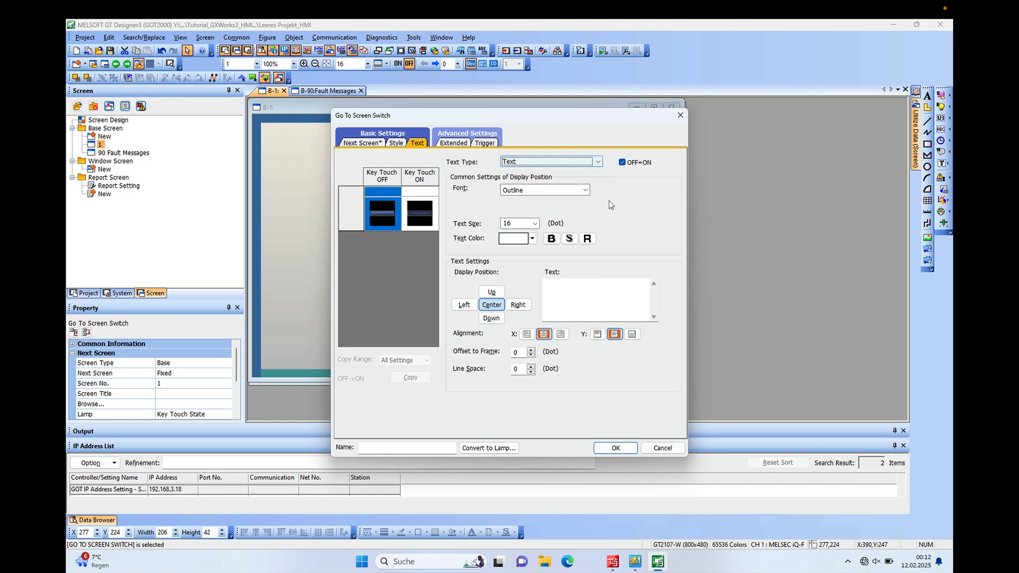
left_click(564, 293)
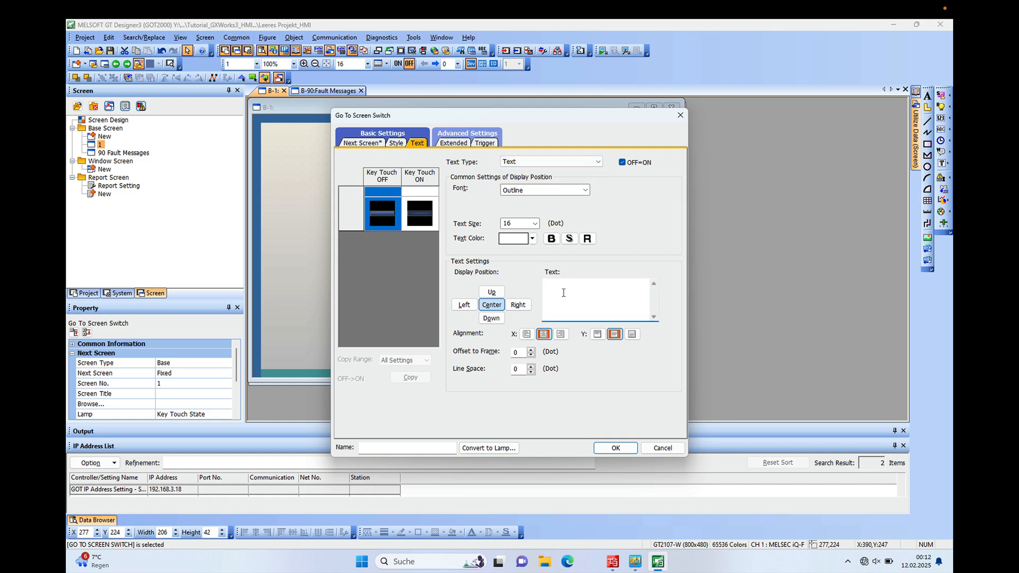
type("Fault Messages")
left_click(616, 449)
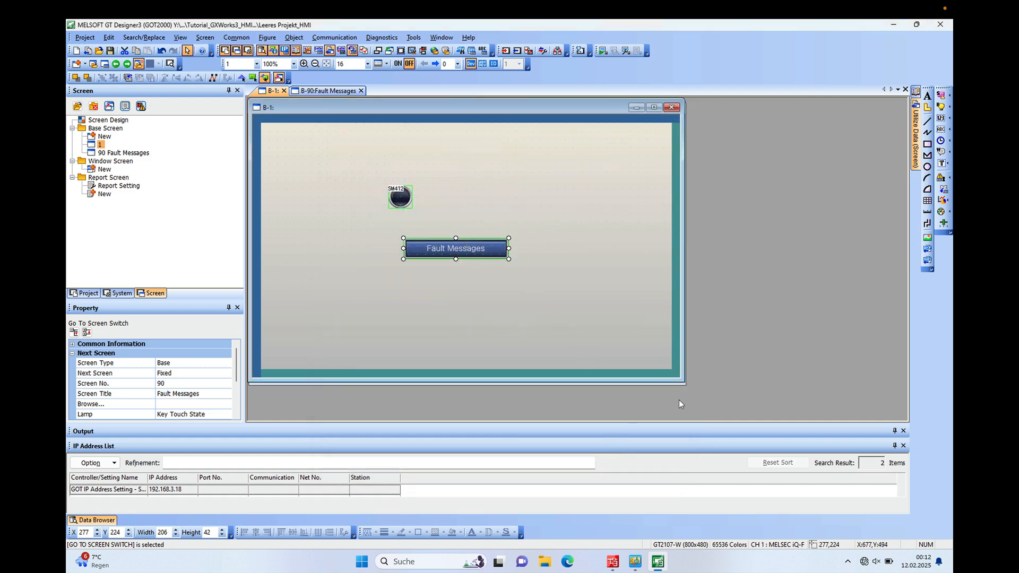
- Switch to GX Works3, start the PLC simulation and minimize the GX Simulator3 window
left_click(616, 564)
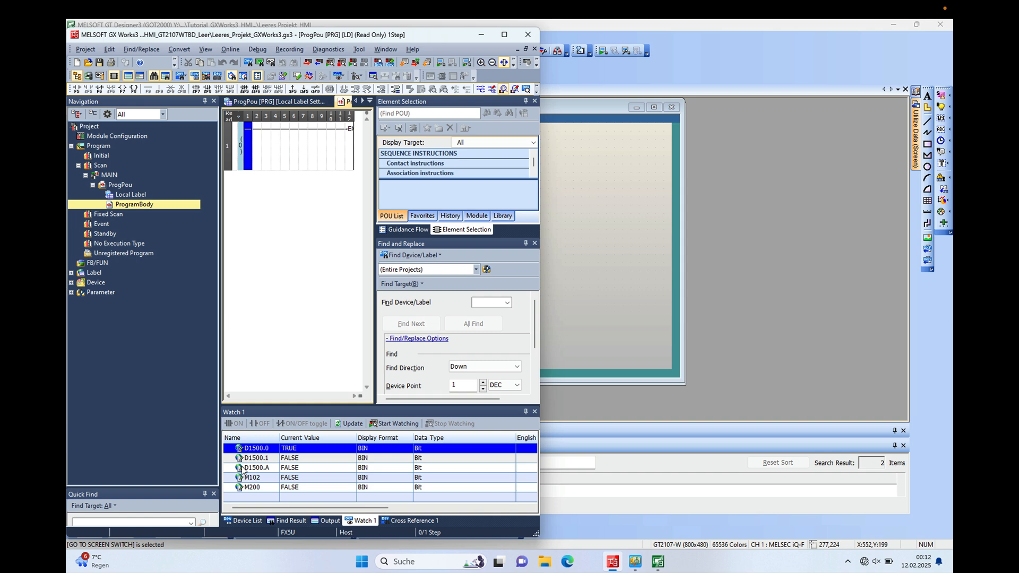
left_click(260, 51)
mouse_move(281, 62)
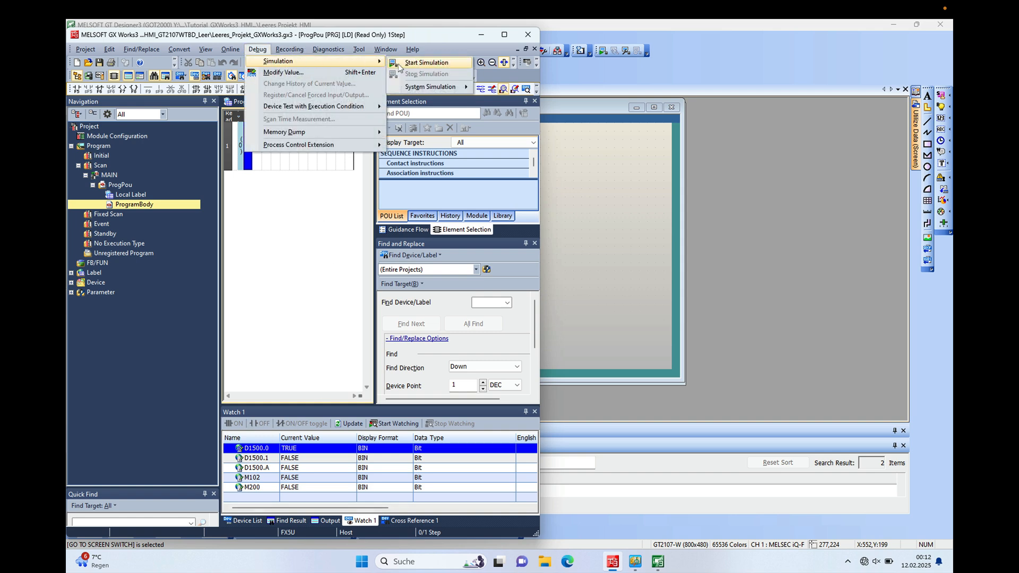
left_click(423, 62)
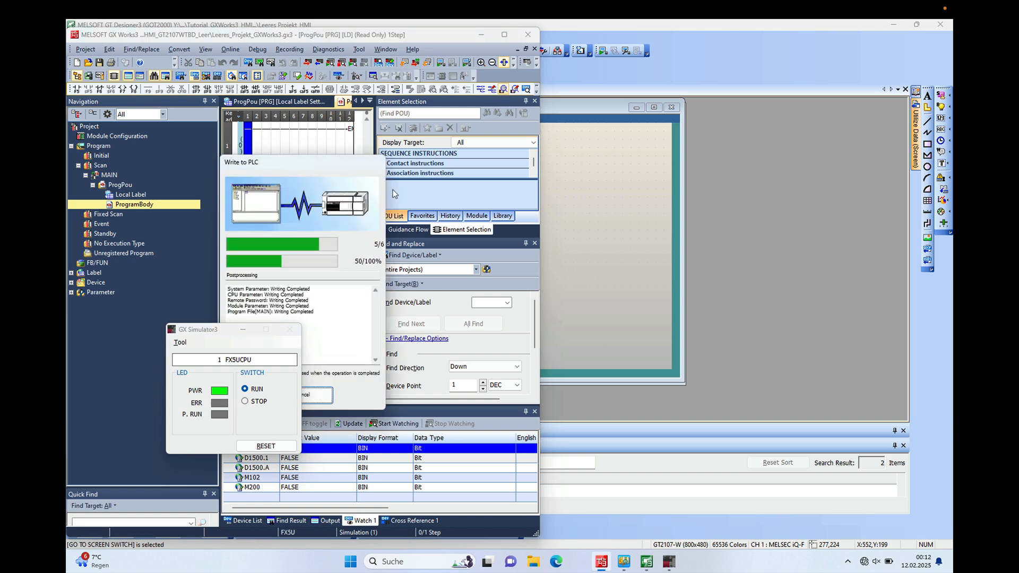
left_click(242, 331)
- Start the HMI simulation from GT Designer3 and use the Fault Messages switch to go to the fault screen
left_click(595, 246)
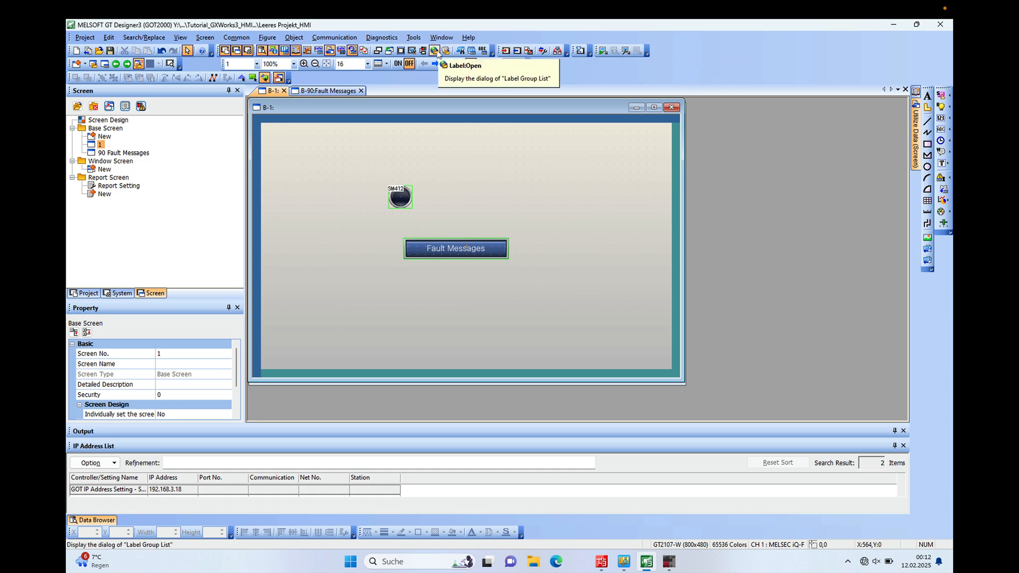
left_click(602, 50)
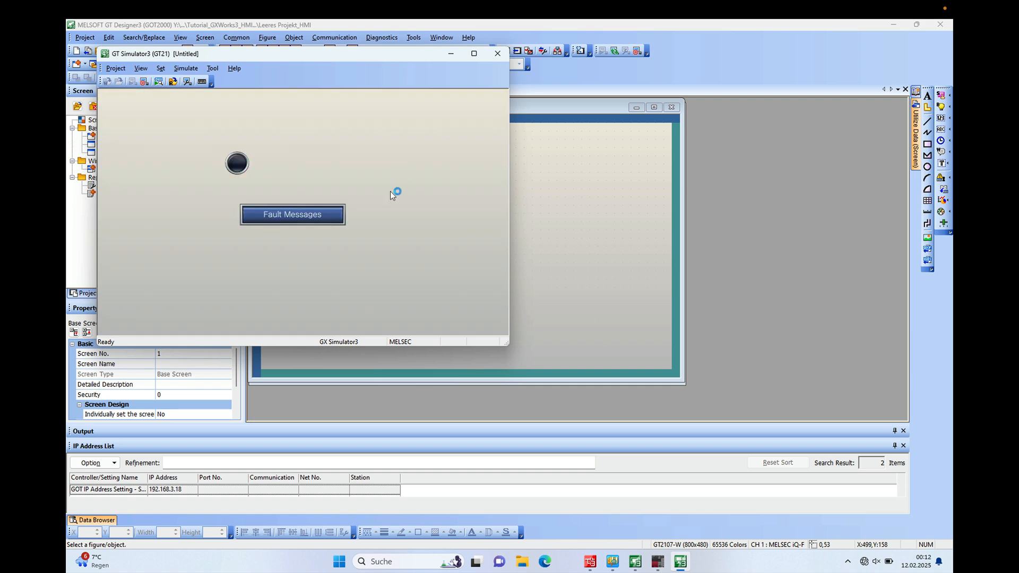
left_click(313, 214)
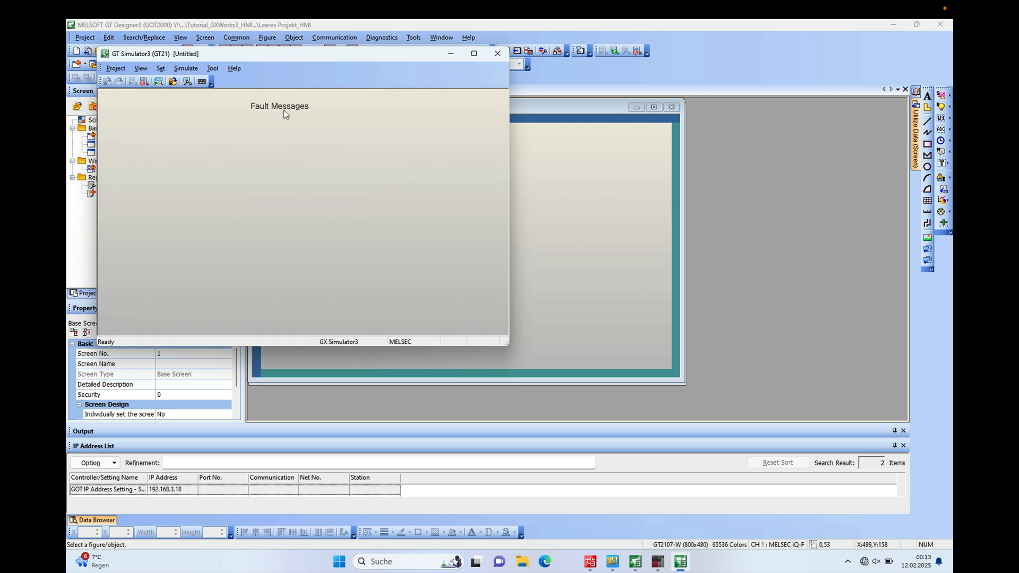
left_click_drag(295, 51, 693, 63)
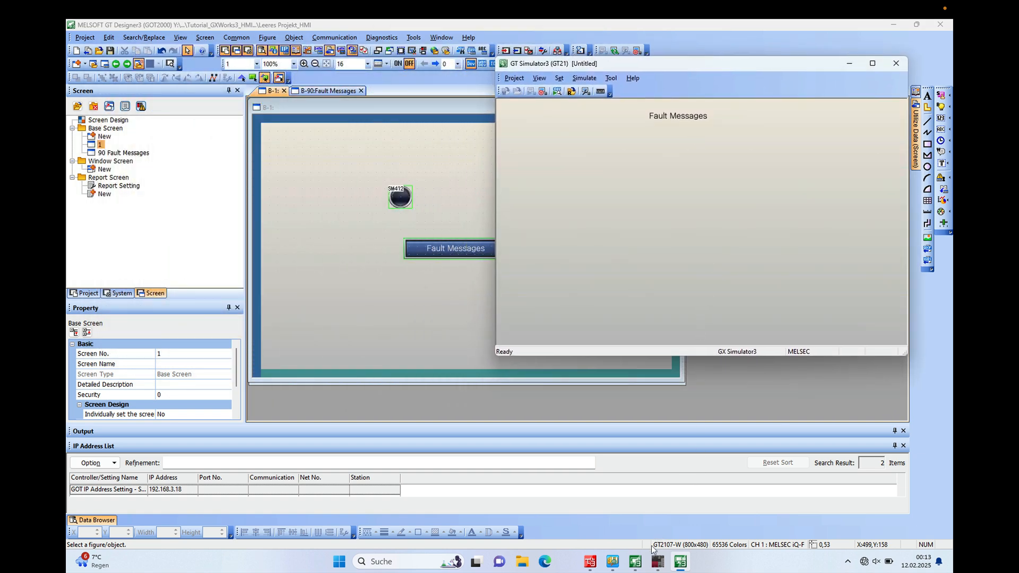
- Set D1500.0 to TRUE in the GX Works3 watch list and check the simulated fault screen
left_click(588, 564)
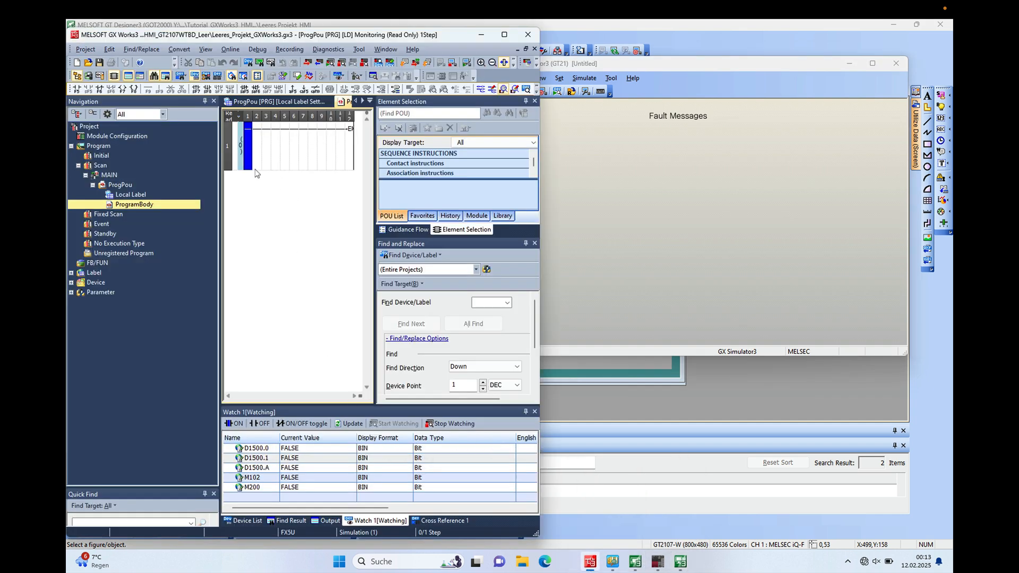
double_click(310, 449)
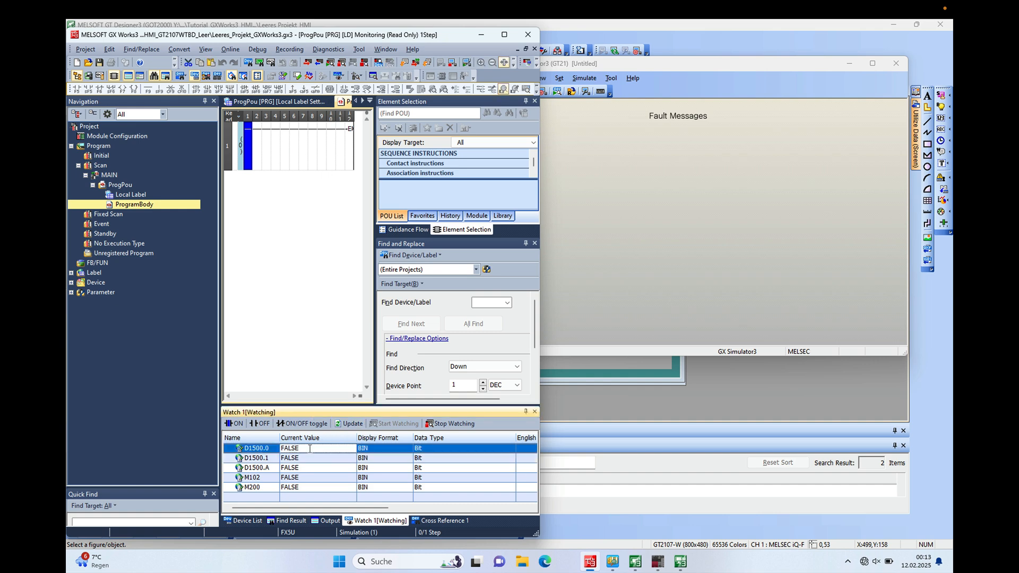
key("BackSpace")
key("BackSpace")
key("BackSpace")
key("BackSpace")
key("BackSpace")
key("Return")
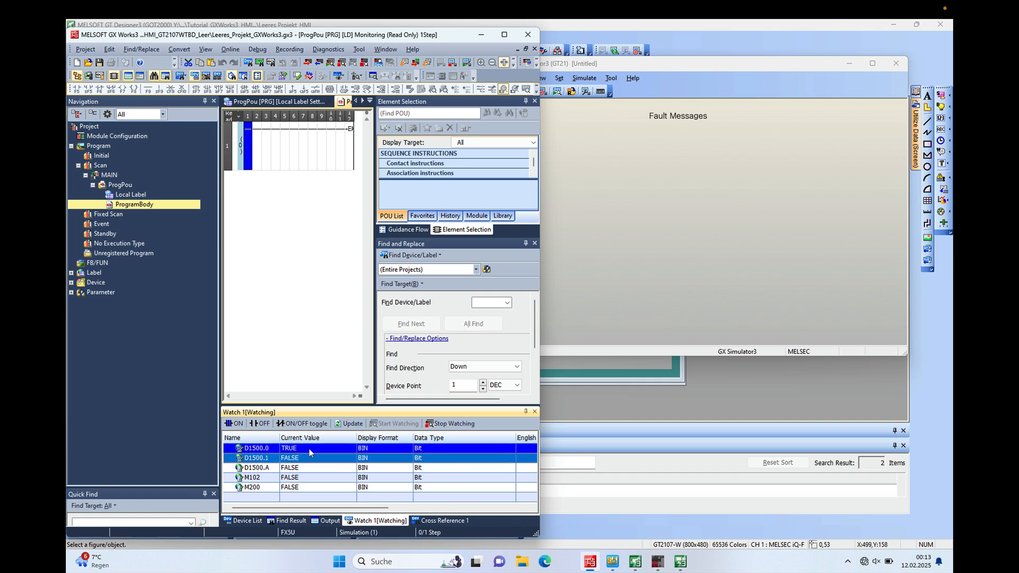
left_click(575, 204)
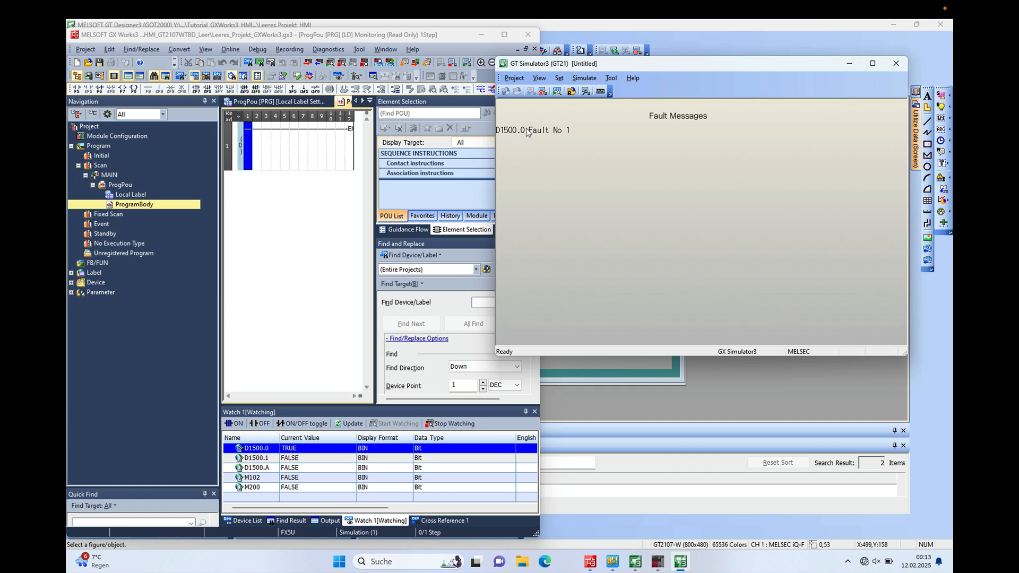
- Set D1500.1 to TRUE in the GX Works3 watch list and check the simulated fault screen
left_click(270, 459, "ctrl")
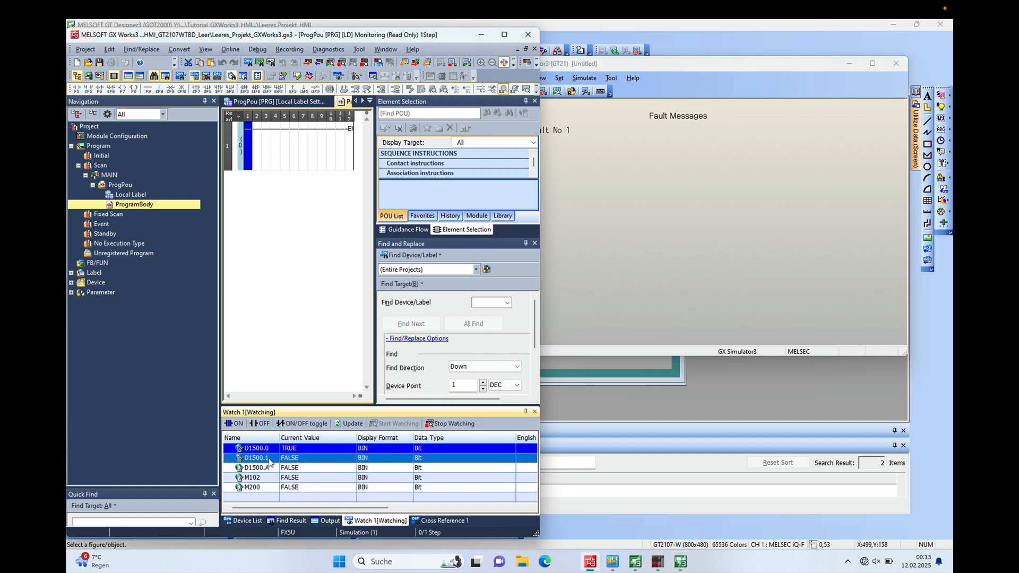
left_click(312, 460)
type("1")
key("Return")
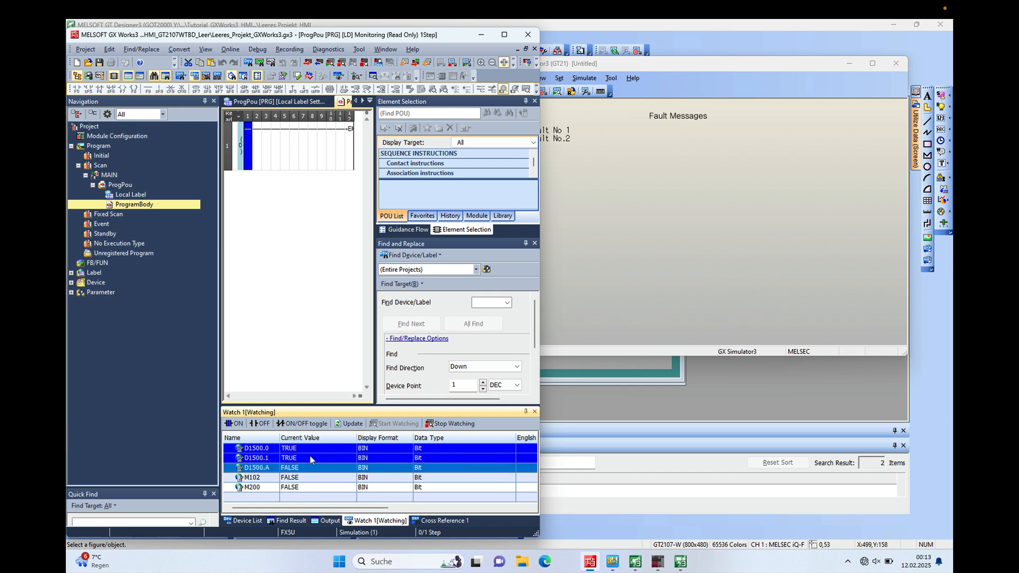
left_click(583, 230)
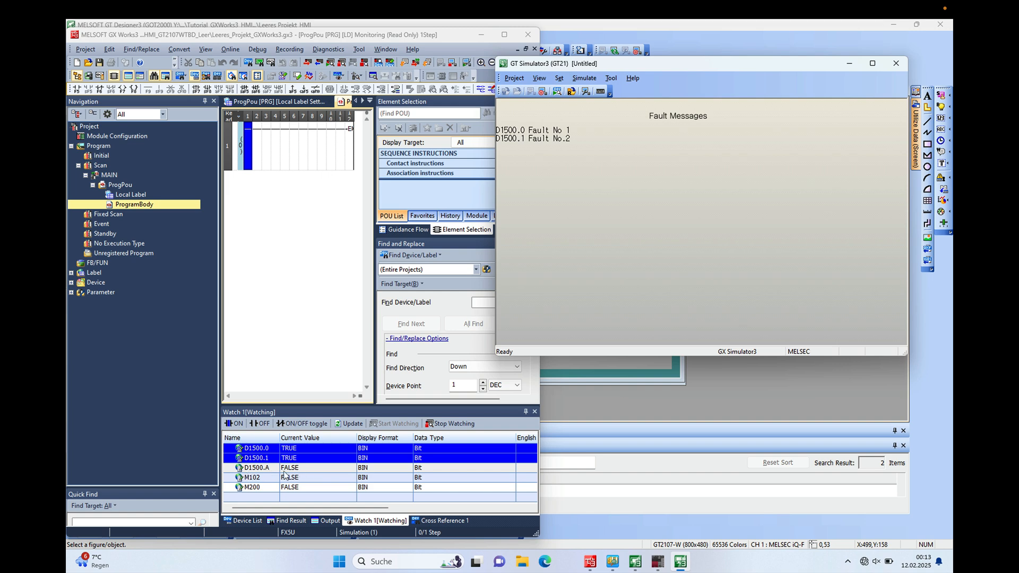
- Close the GT Simulator3 window and return to the HMI project in GT Designer3
left_click(721, 395)
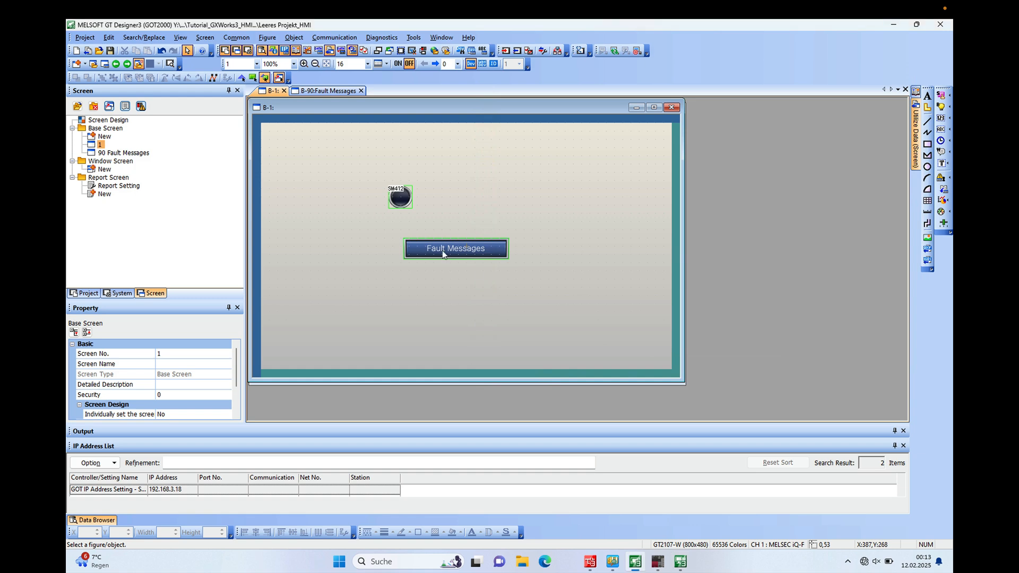
left_click(681, 562)
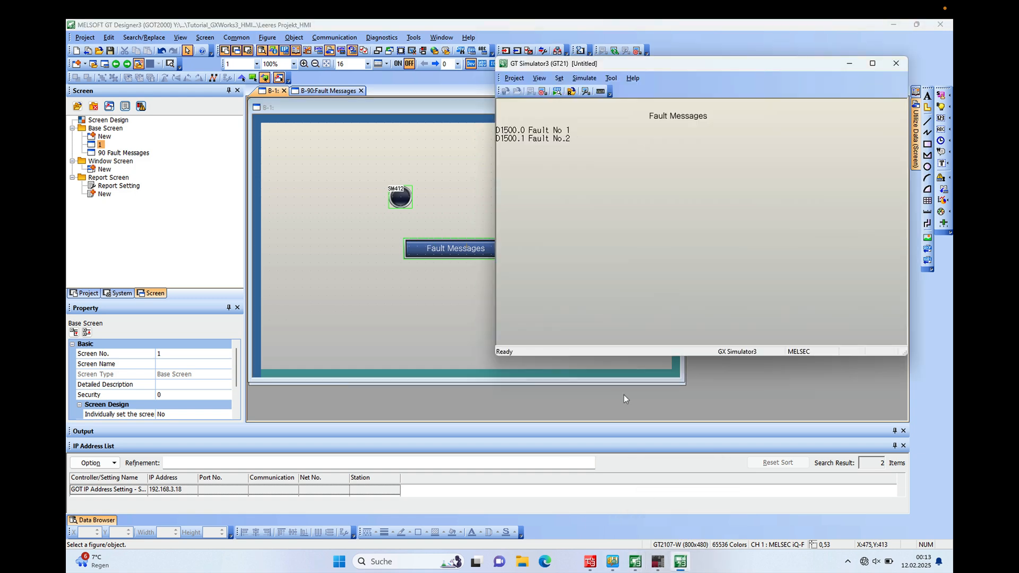
left_click(896, 65)
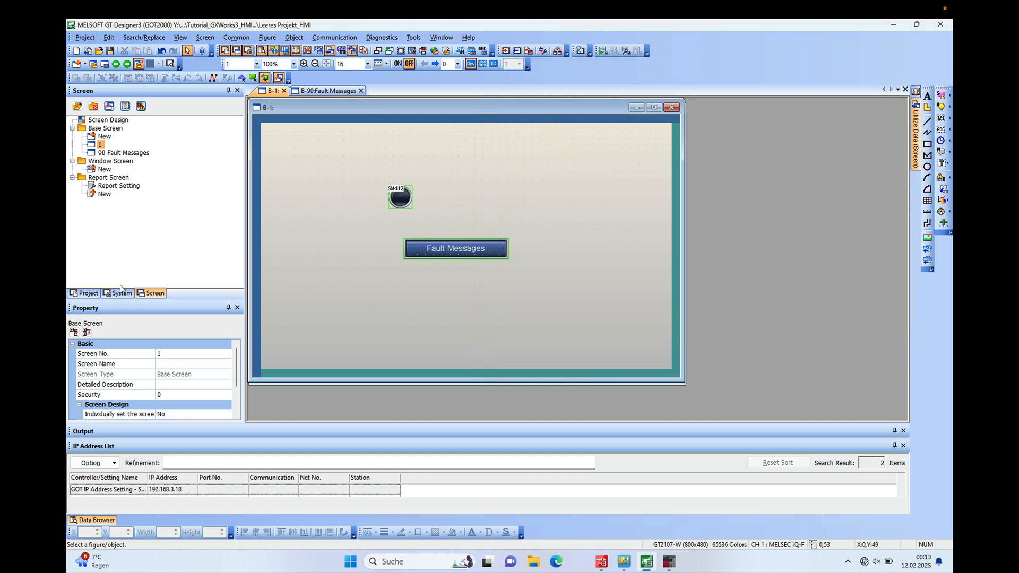
- Open comment group 90 Fault Messages and copy comment 3 to comment number 4
left_click(85, 293)
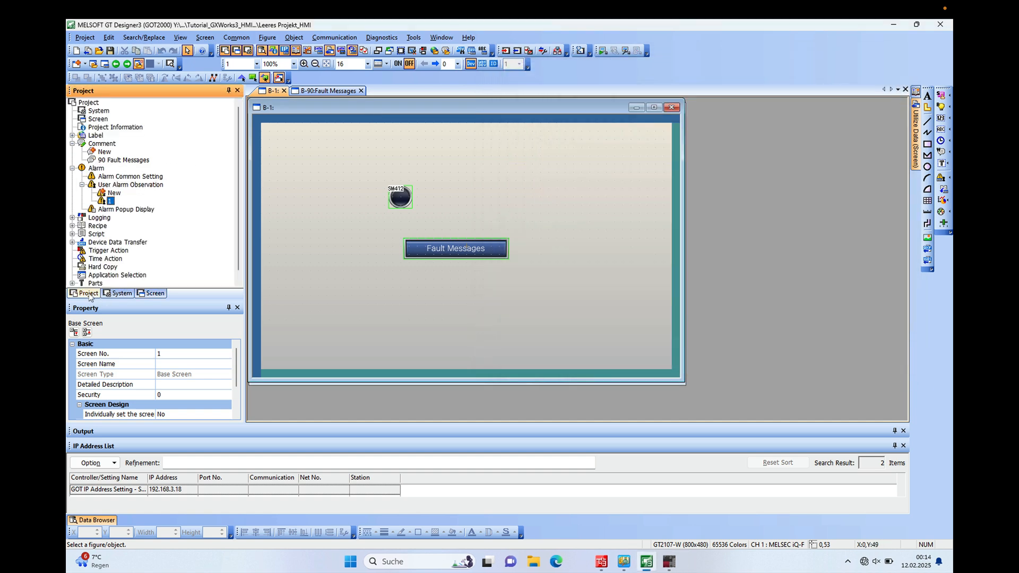
double_click(128, 161)
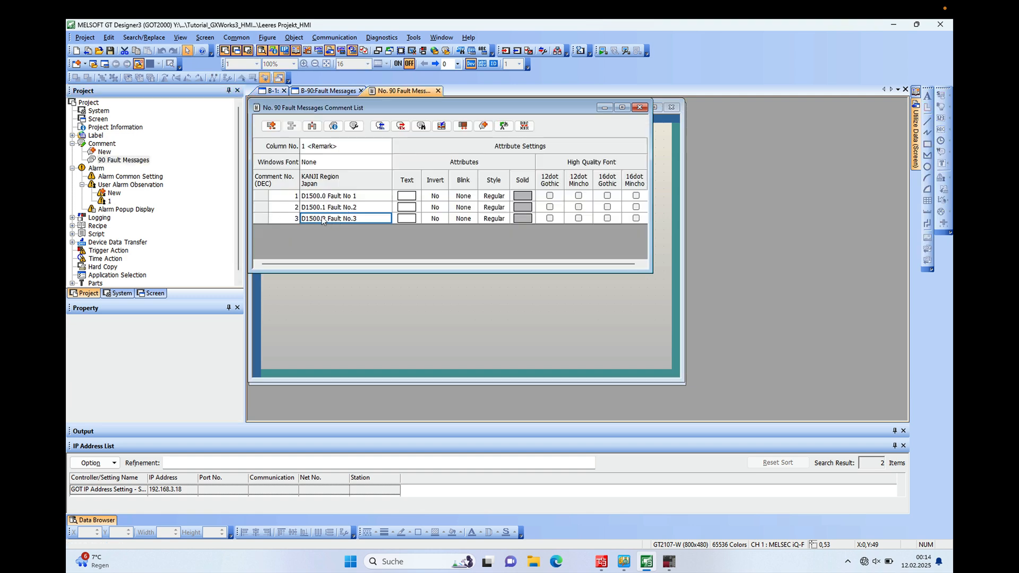
left_click(263, 218)
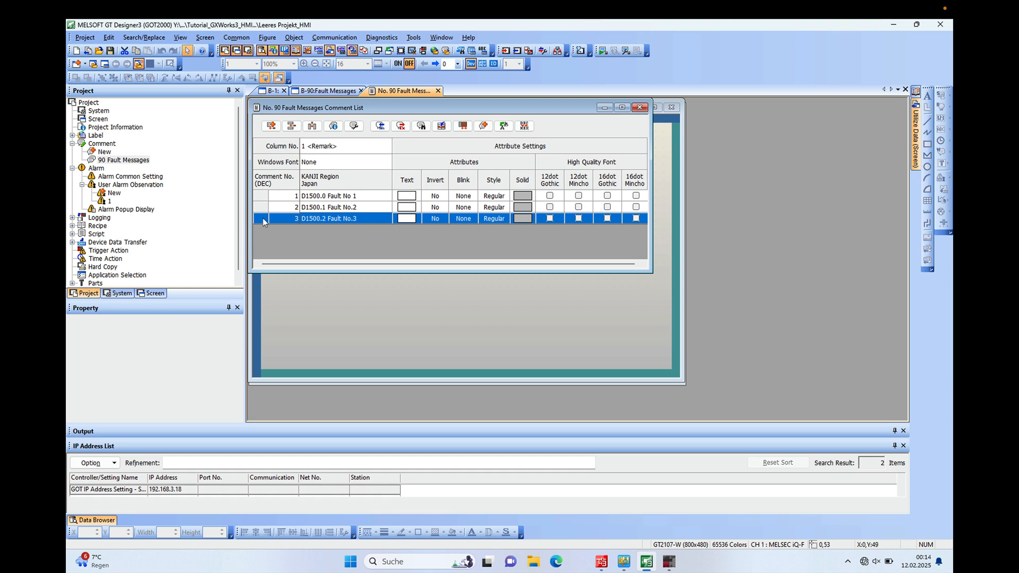
key("ctrl+c")
key("ctrl+v")
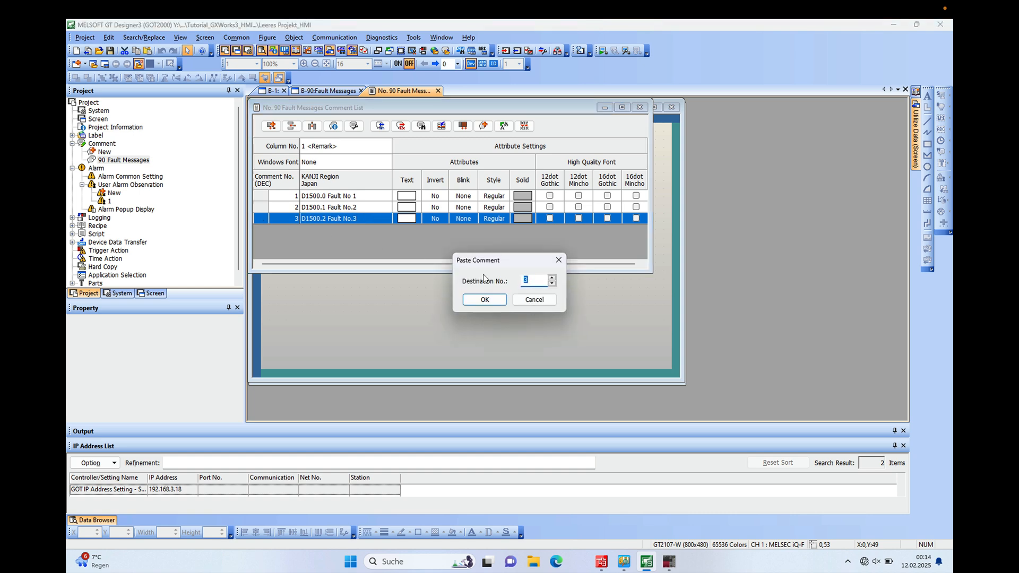
left_click(552, 278)
left_click(492, 301)
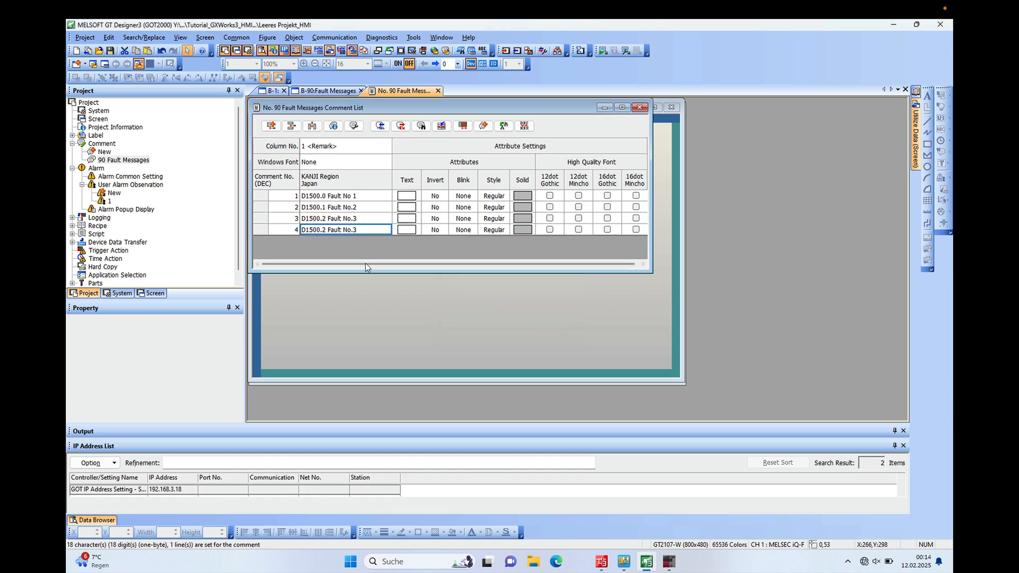
- Copy comment 4 to comment number 5 in the Fault Messages comment list and enlarge the list window
left_click(263, 228)
key("ctrl+c")
key("ctrl+v")
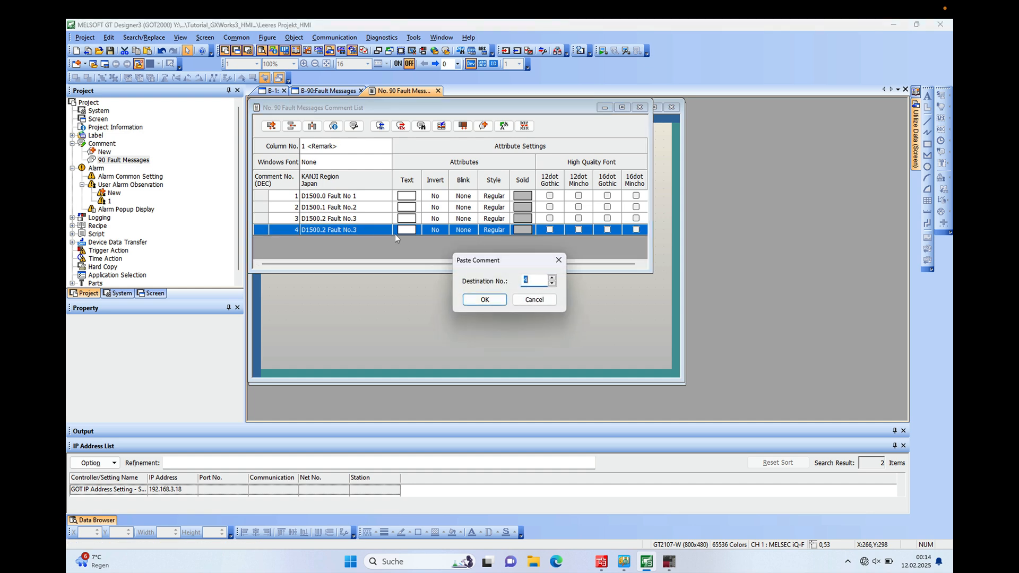
left_click(493, 300)
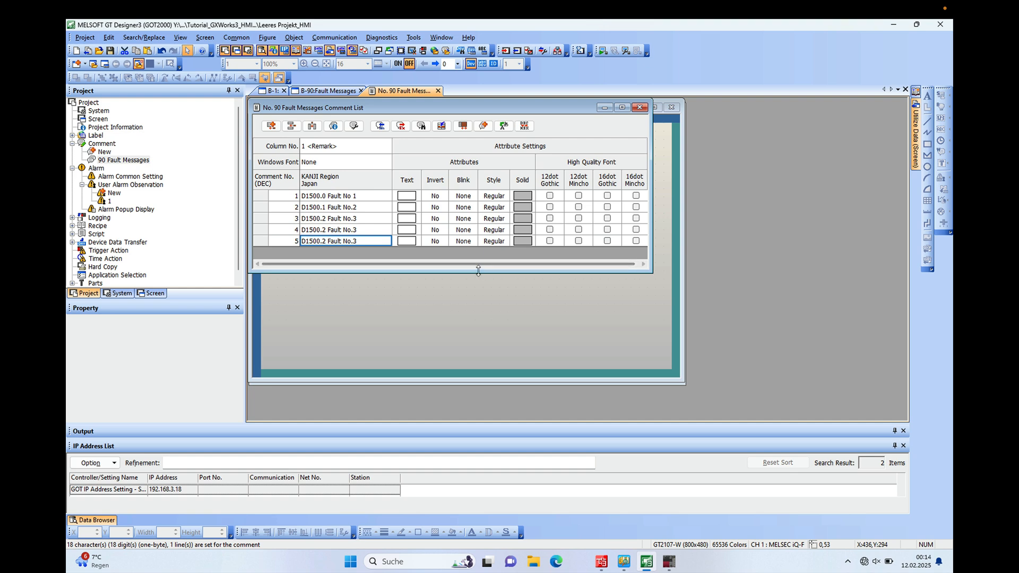
left_click_drag(481, 271, 485, 320)
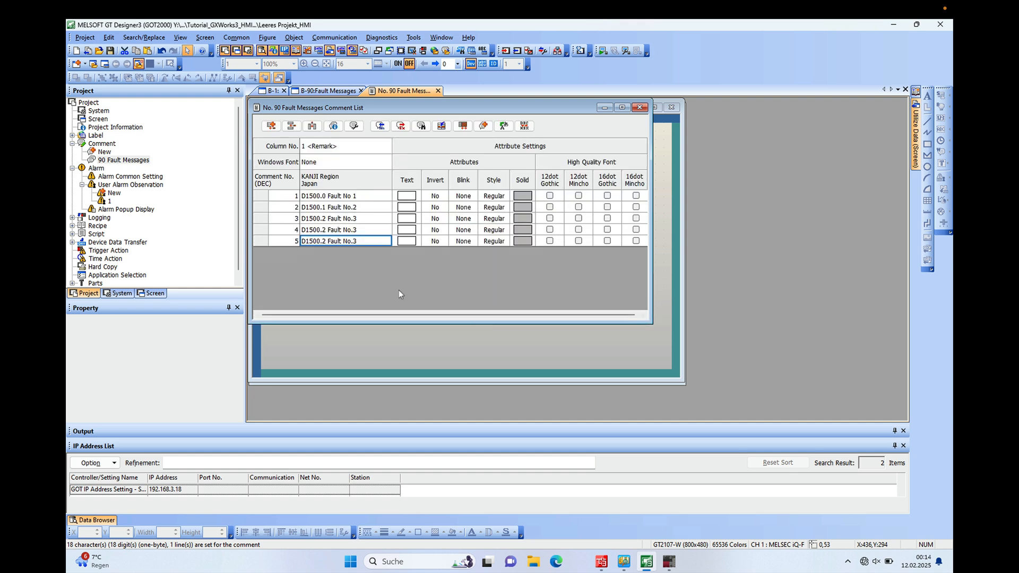
left_click(262, 243)
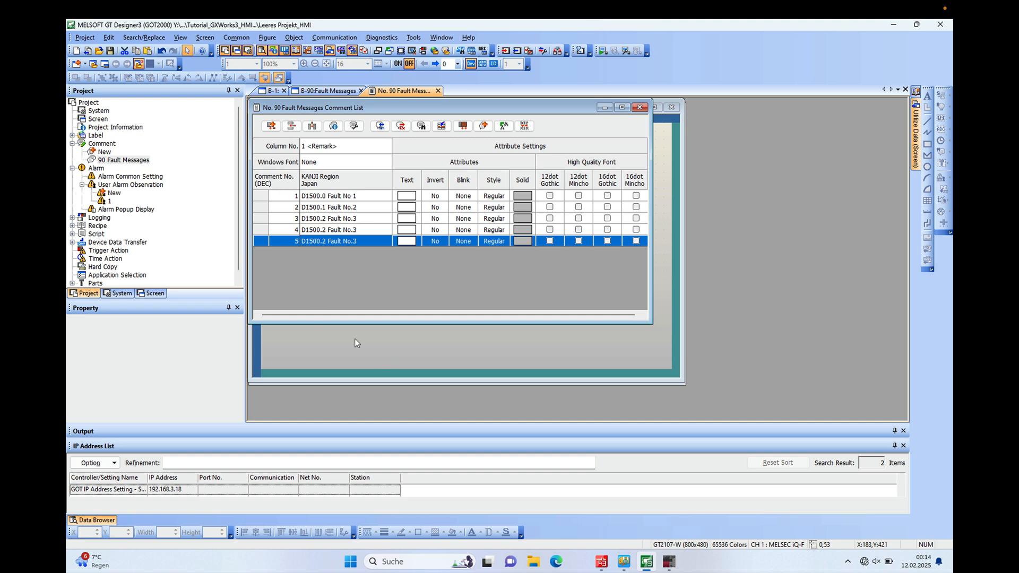
- Check the device list of user alarm observation 1 for the comments assigned to the D1500 and D1501 bits, then close it without changes
double_click(108, 202)
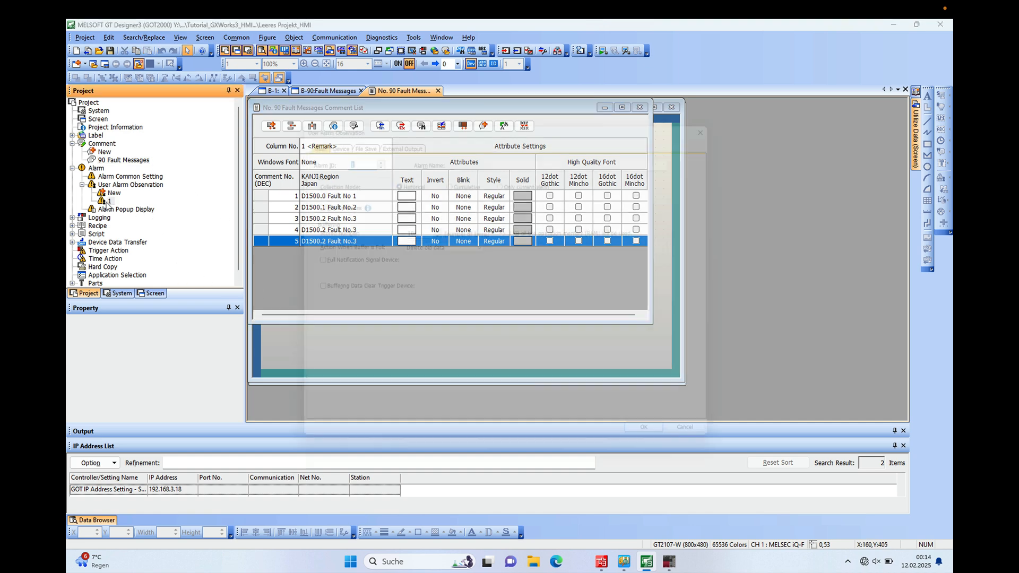
left_click(321, 131)
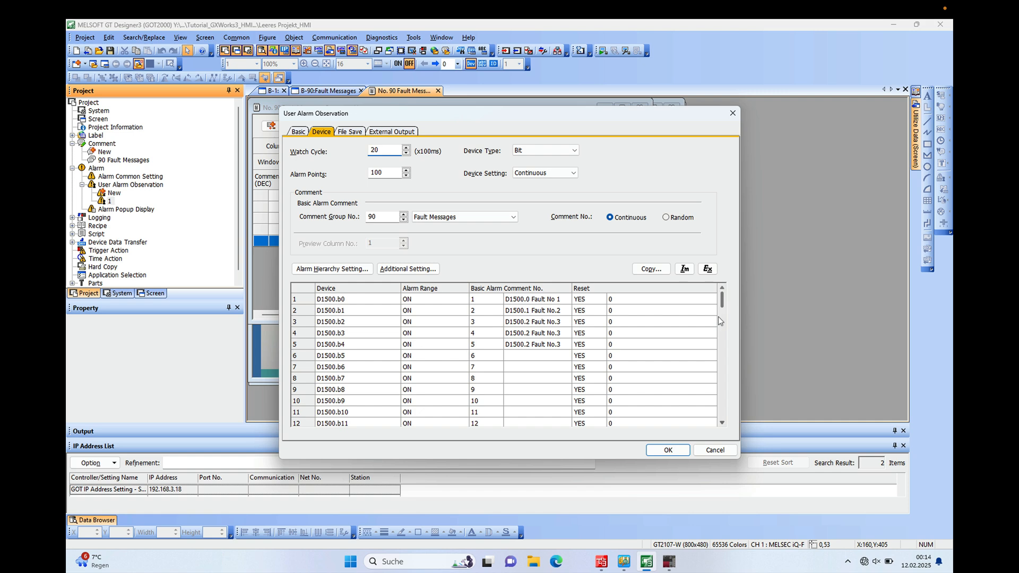
left_click_drag(722, 307, 722, 315)
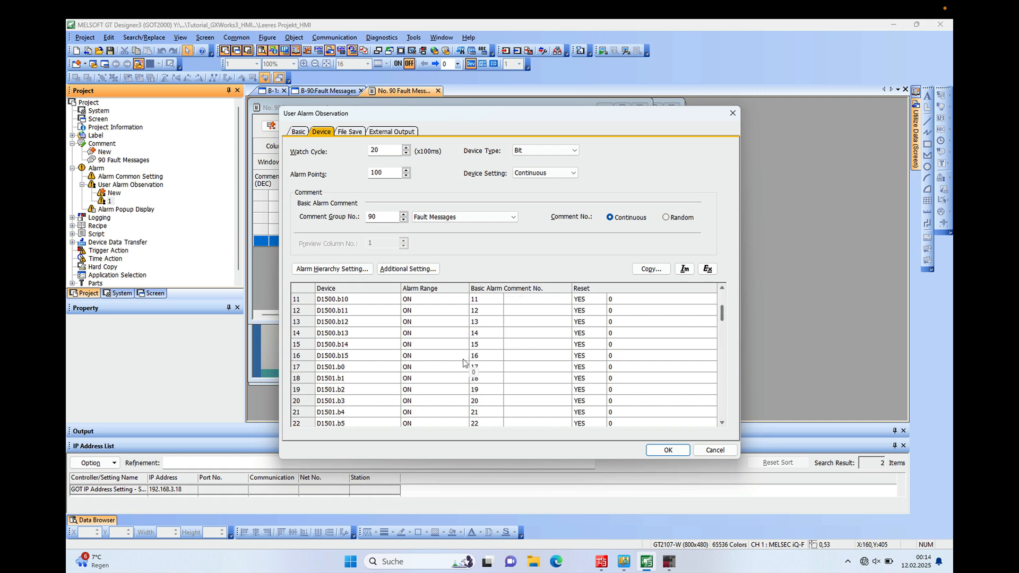
left_click(715, 451)
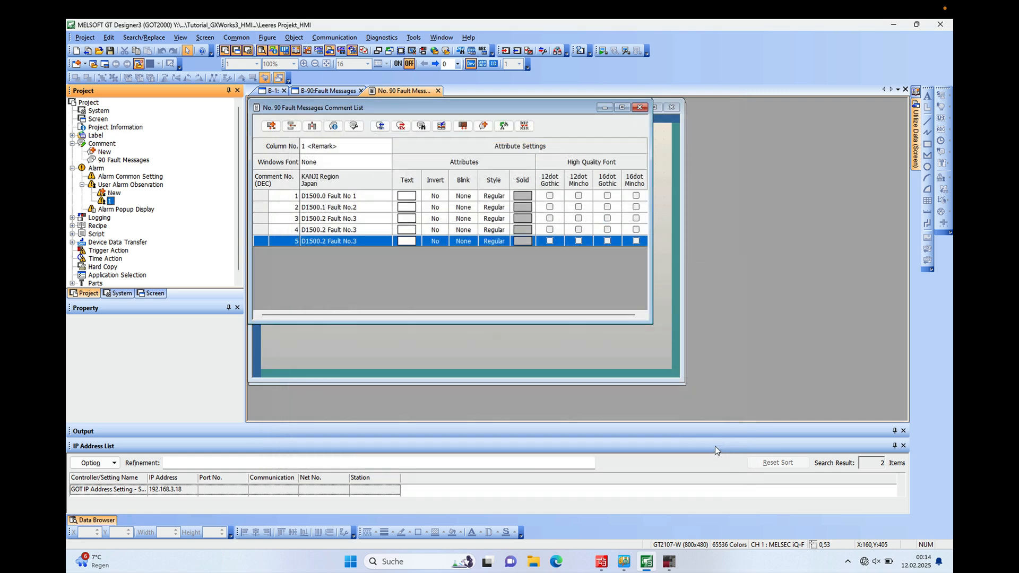
- Paste the copied fault comment to comment numbers 6 through 11 in comment group 90 and enlarge the list window
double_click(125, 161)
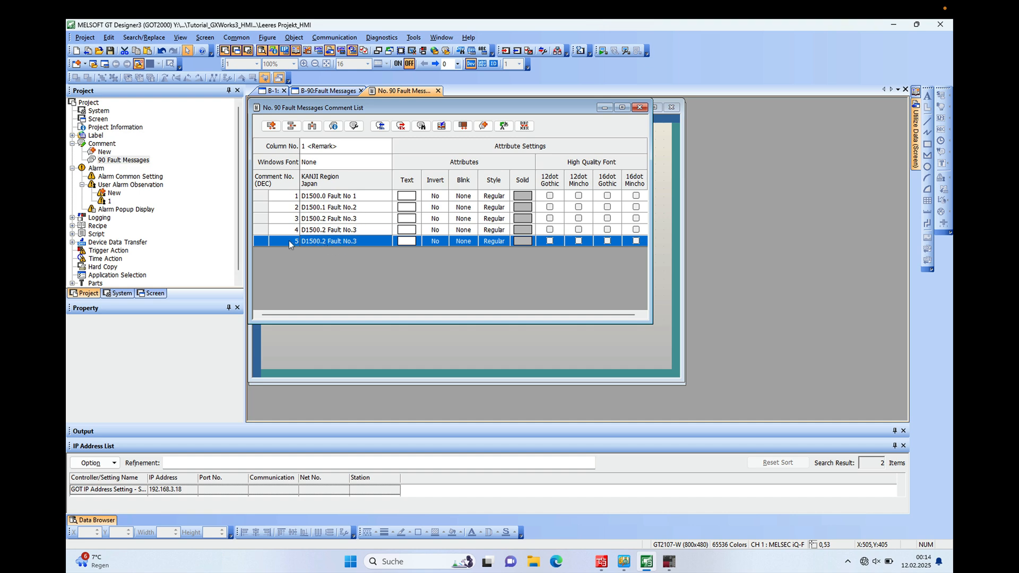
key("ctrl+v")
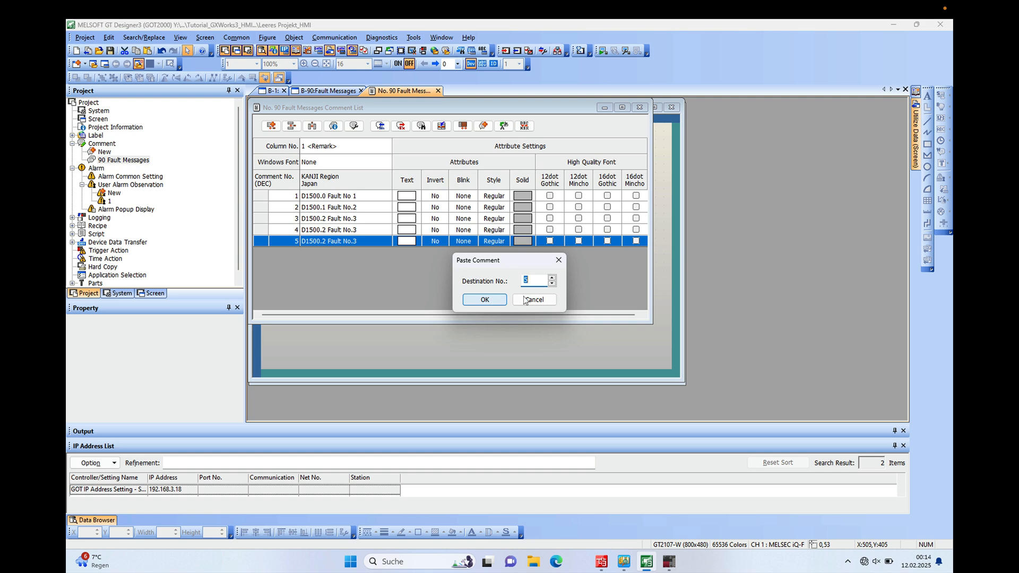
type("6")
left_click(484, 299)
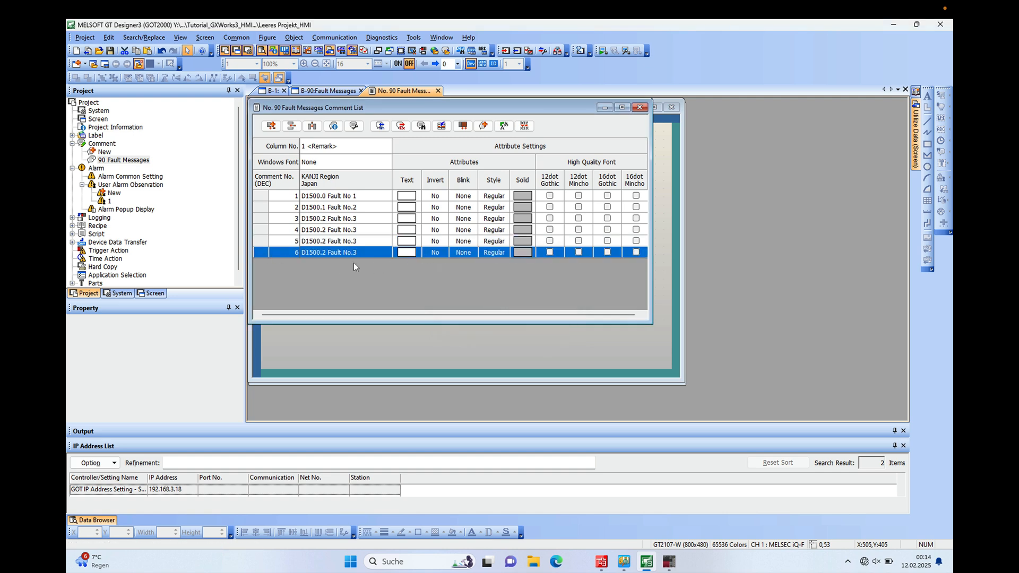
key("ctrl+v")
left_click(553, 278)
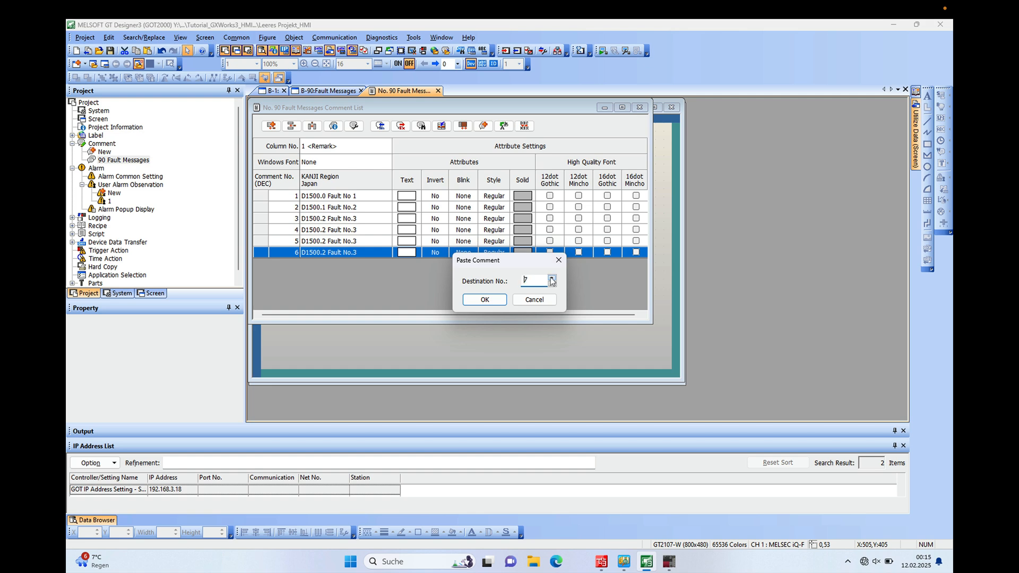
left_click(484, 300)
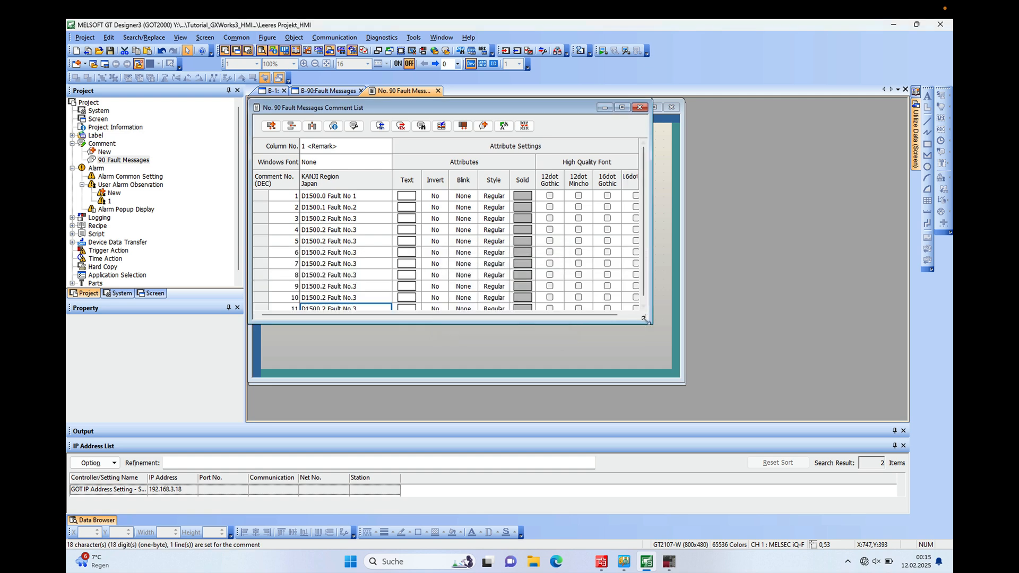
left_click_drag(650, 322, 667, 377)
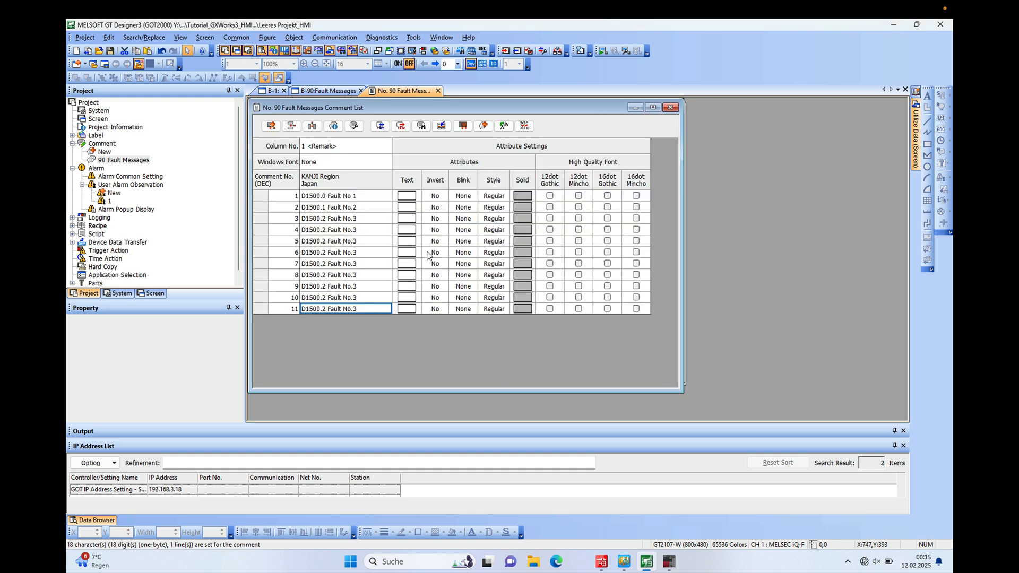
- Change the device addresses in comments 4, 5 and 6 to D1500.3, D1500.4 and D1500.5
double_click(327, 234)
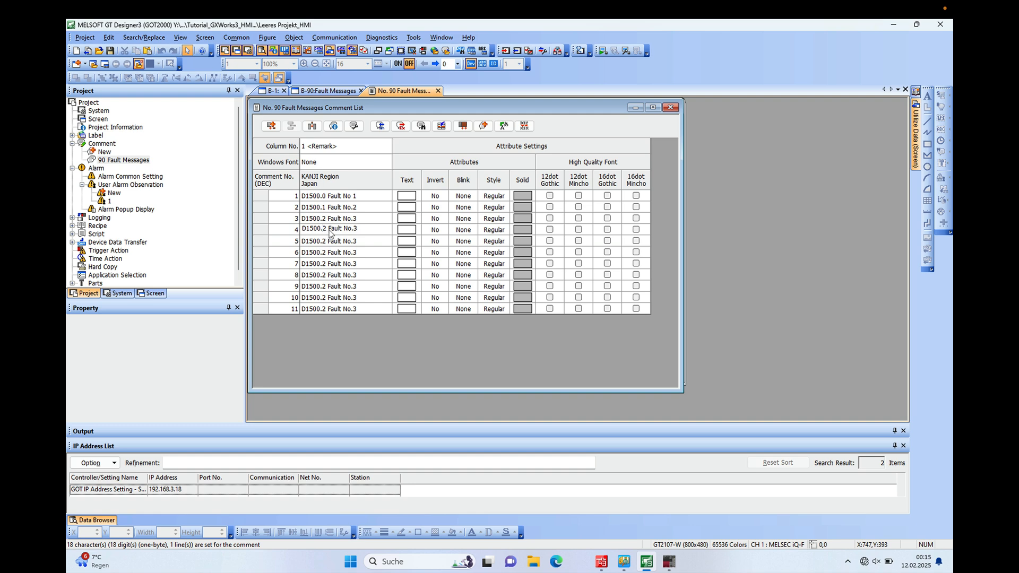
key("BackSpace")
type("3")
double_click(327, 244)
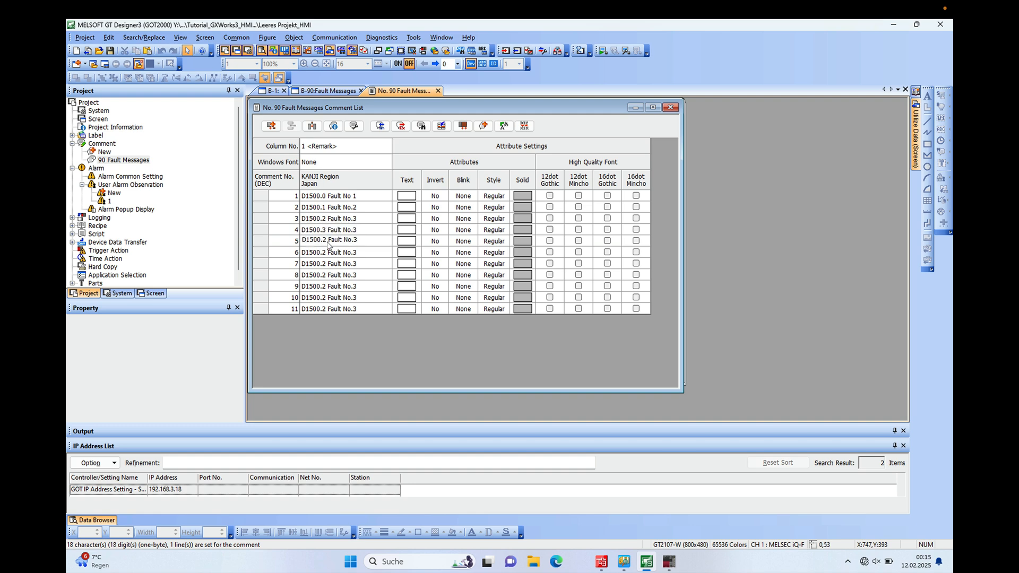
key("BackSpace")
type("4")
double_click(326, 254)
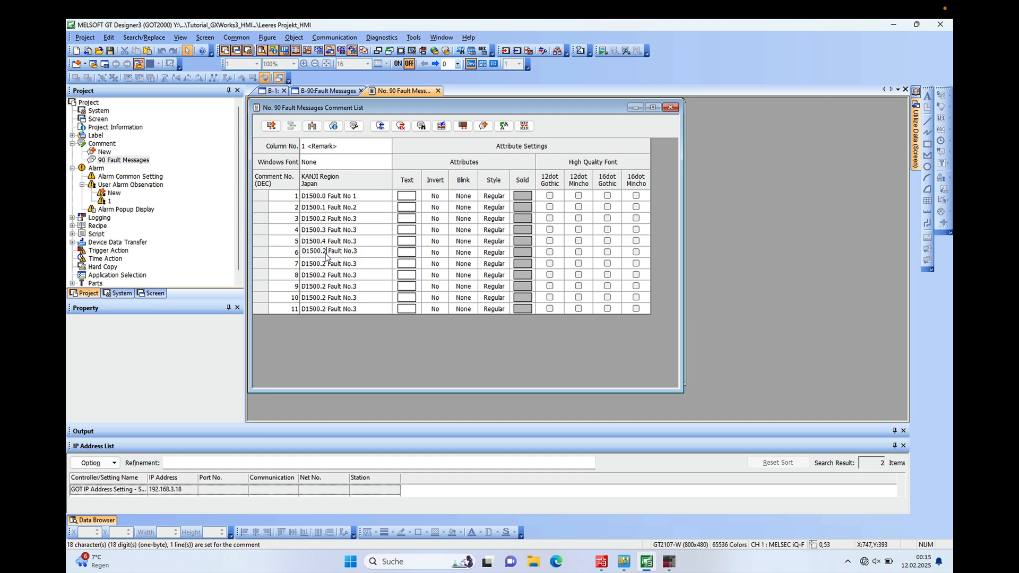
key("BackSpace")
type("5")
- Change the device addresses in comments 7 and 8 to D1500.6 and D1500.7
double_click(325, 264)
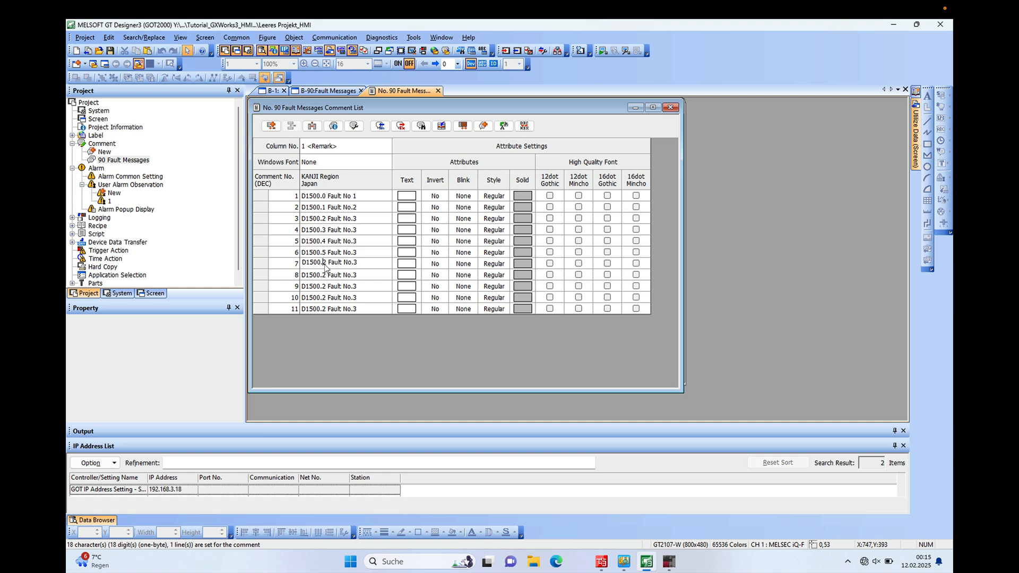
key("BackSpace")
type("5")
key("BackSpace")
type("6")
double_click(329, 276)
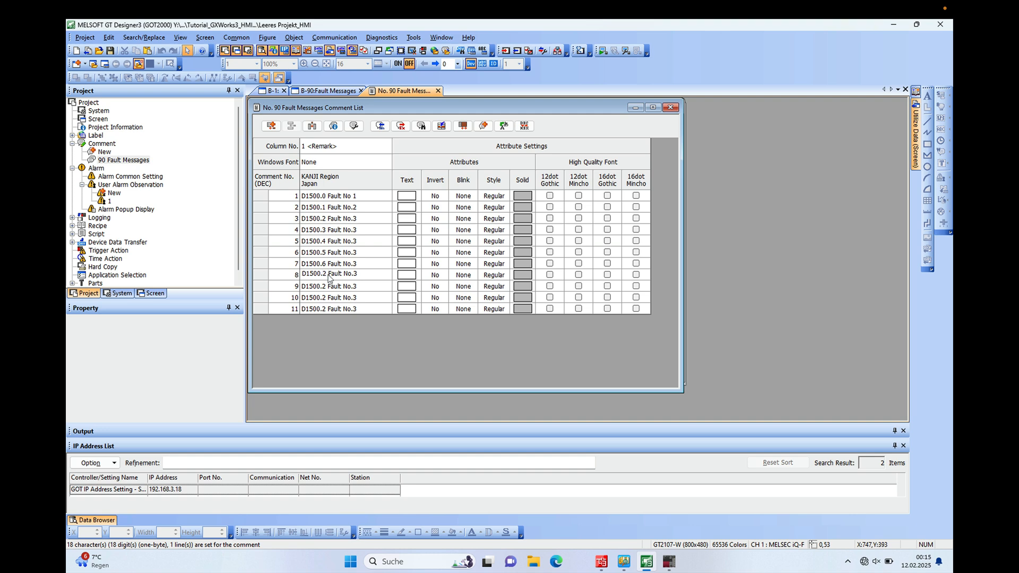
key("BackSpace")
type("6")
key("BackSpace")
type("7")
left_click(328, 297)
- Change the device addresses in comments 9, 10 and 11 to D1500.8, D1500.9 and D1500.10
double_click(326, 287)
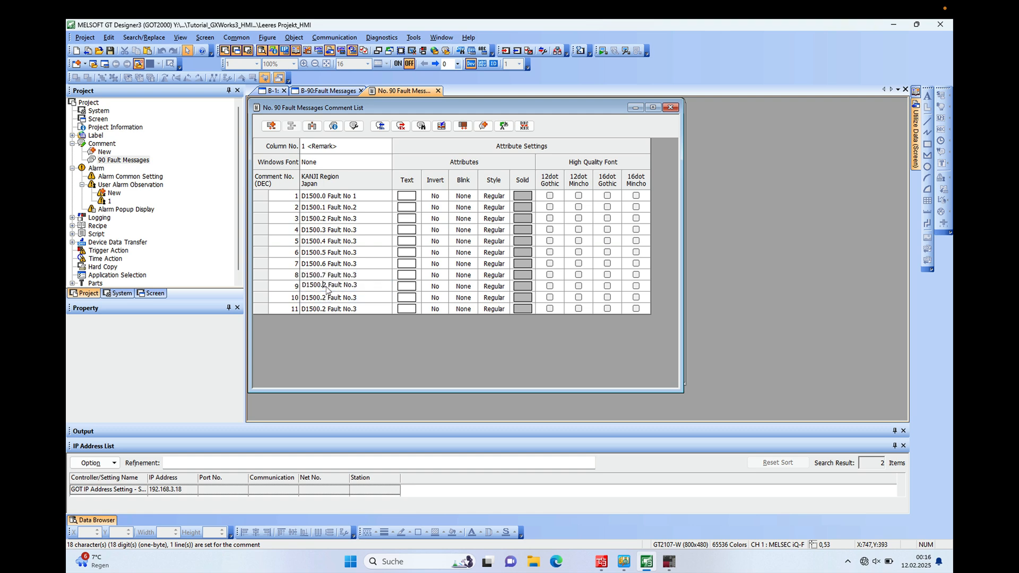
key("BackSpace")
type("8")
double_click(327, 301)
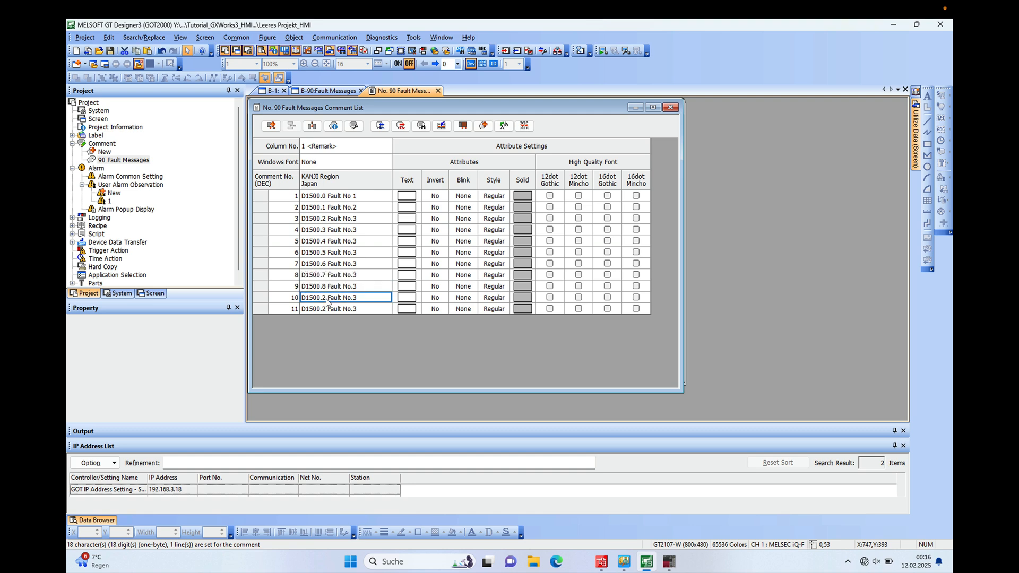
key("BackSpace")
type("9")
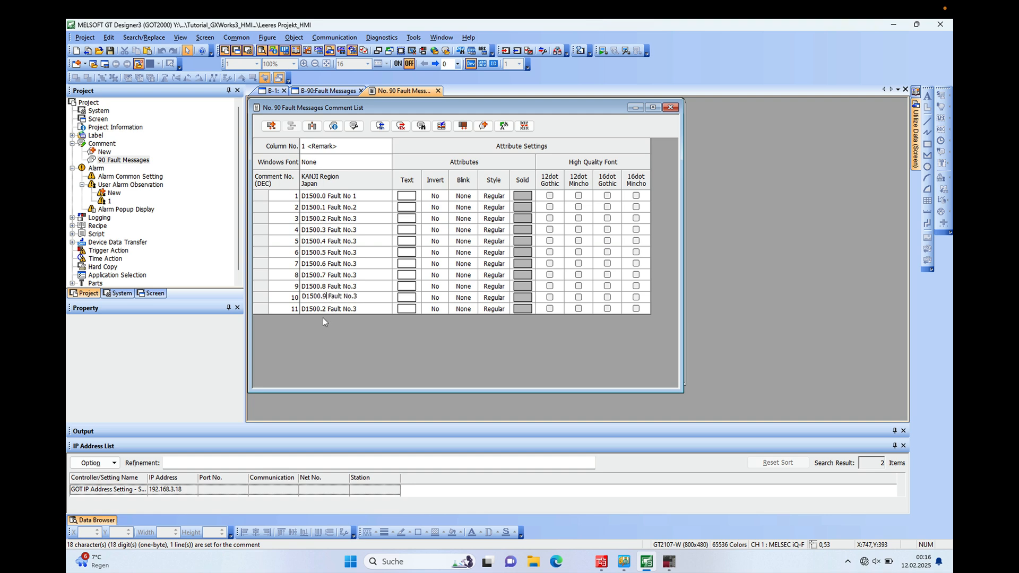
double_click(324, 310)
key("BackSpace")
type("10")
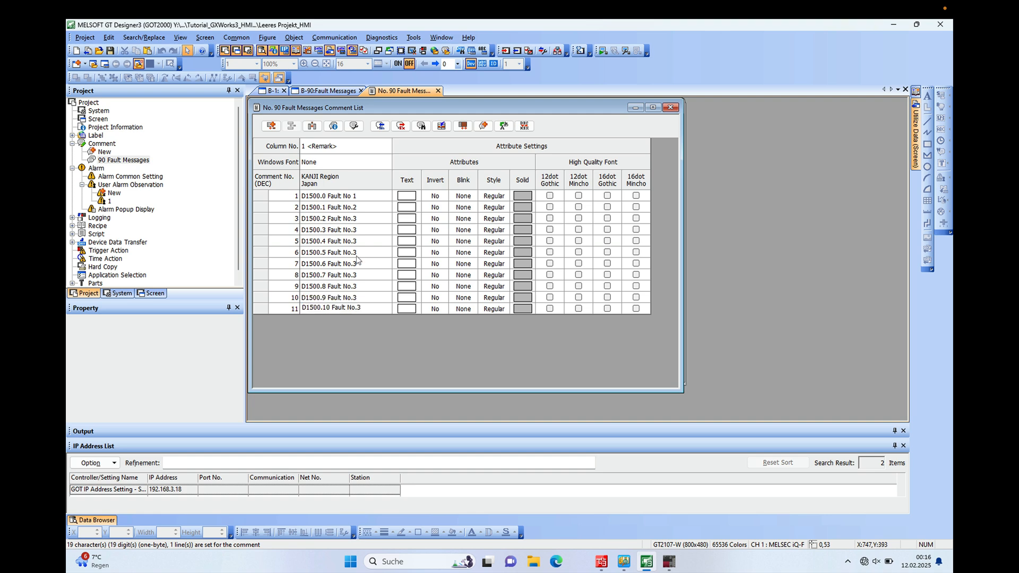
- Renumber the faults in comments 4, 5 and 6 as Fault No.4, No.5 and No.6
double_click(364, 229)
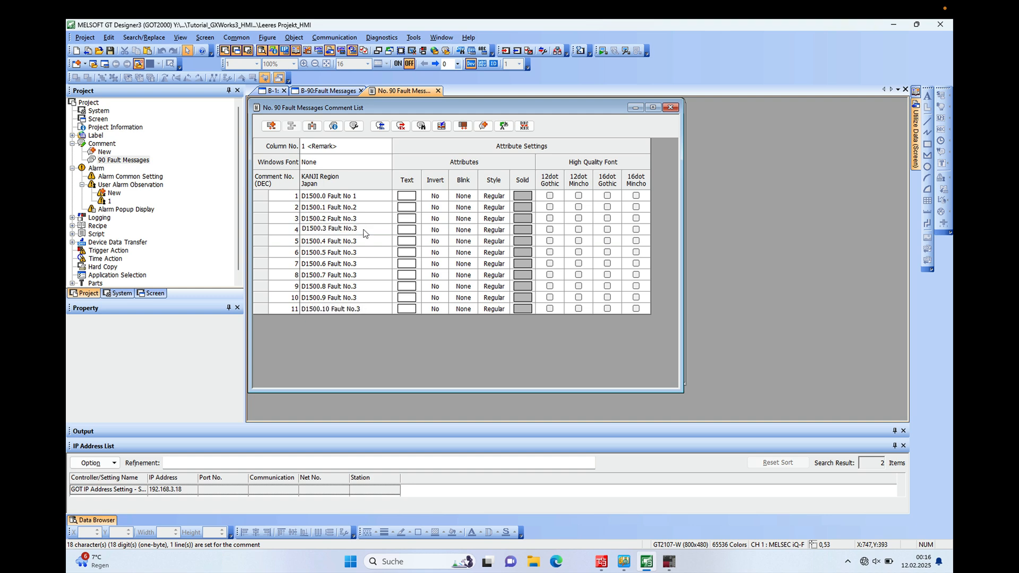
type("4")
double_click(359, 241)
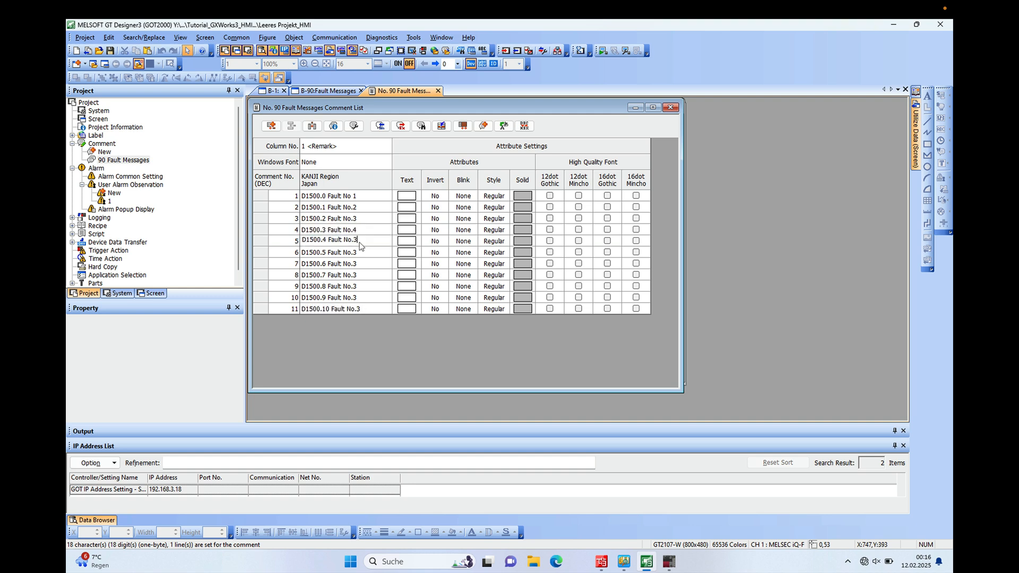
key("BackSpace")
type("5")
double_click(358, 258)
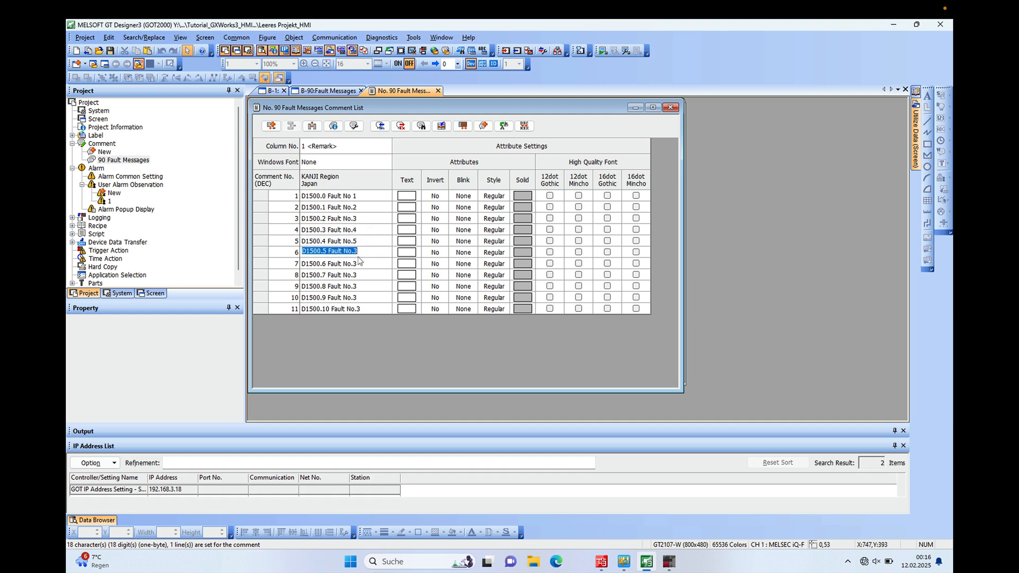
left_click(359, 255)
key("BackSpace")
type("6")
- Renumber the faults in comments 7 to 11 as Fault No.7 to No.11 and close the comment list
double_click(359, 265)
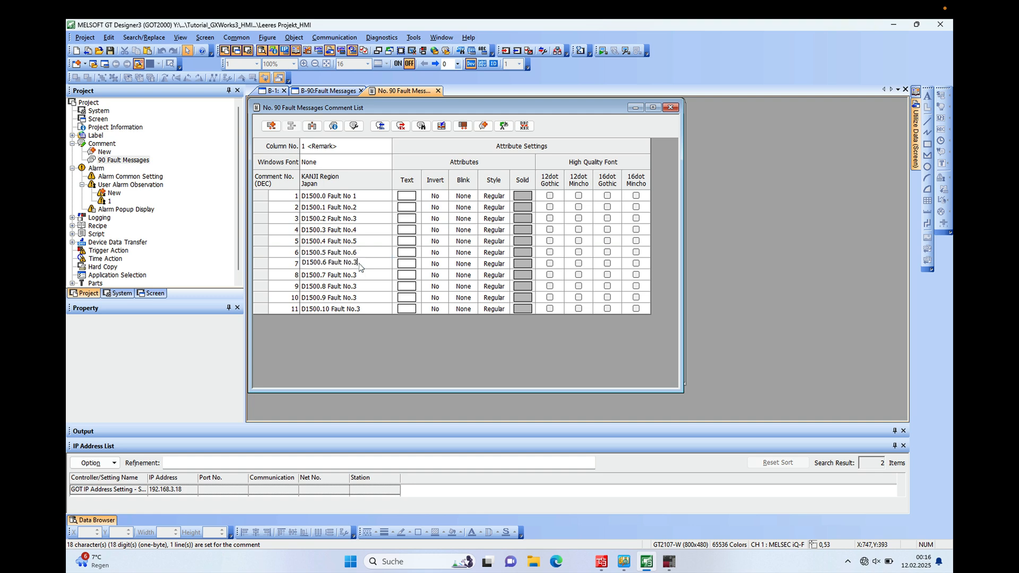
key("BackSpace")
type("7")
key("Return")
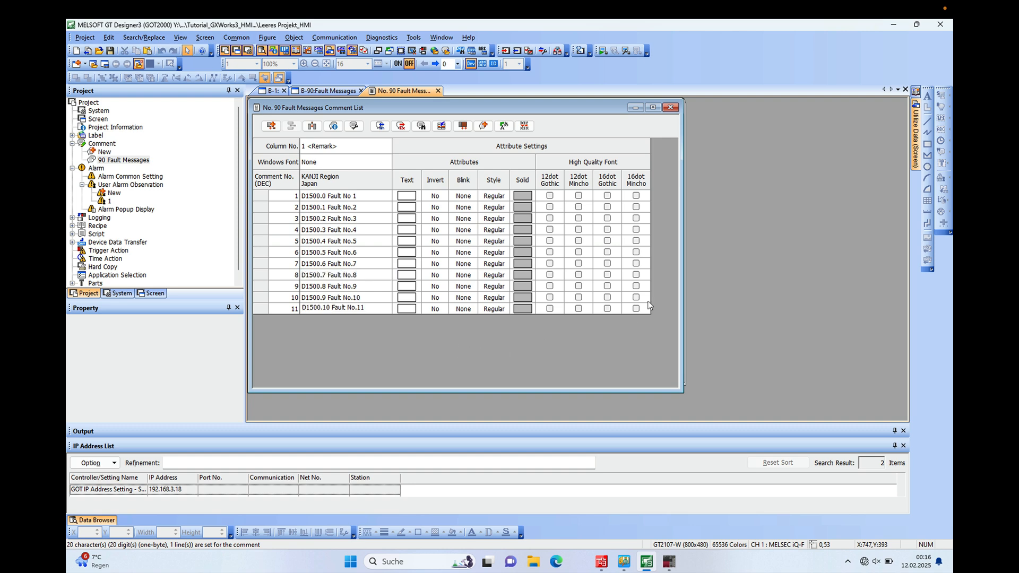
left_click(671, 108)
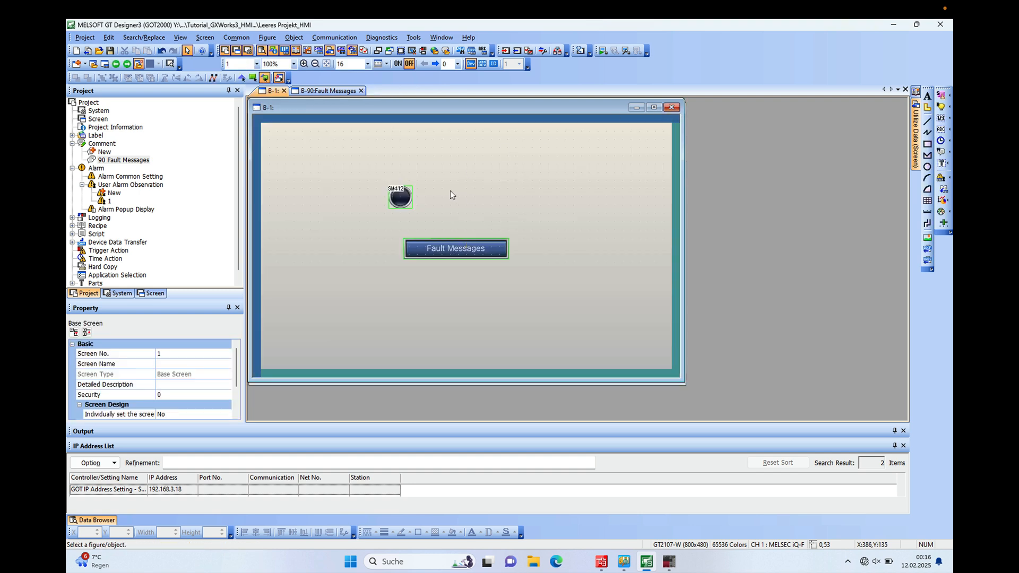
- Check the extended comments in the device list of user alarm observation 1 and accept the settings
double_click(110, 201)
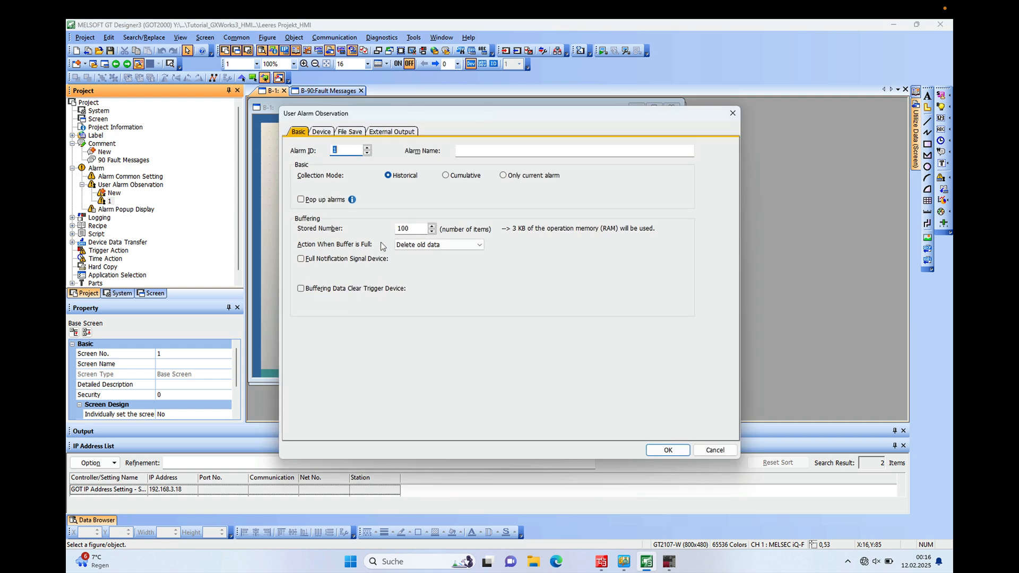
left_click(322, 132)
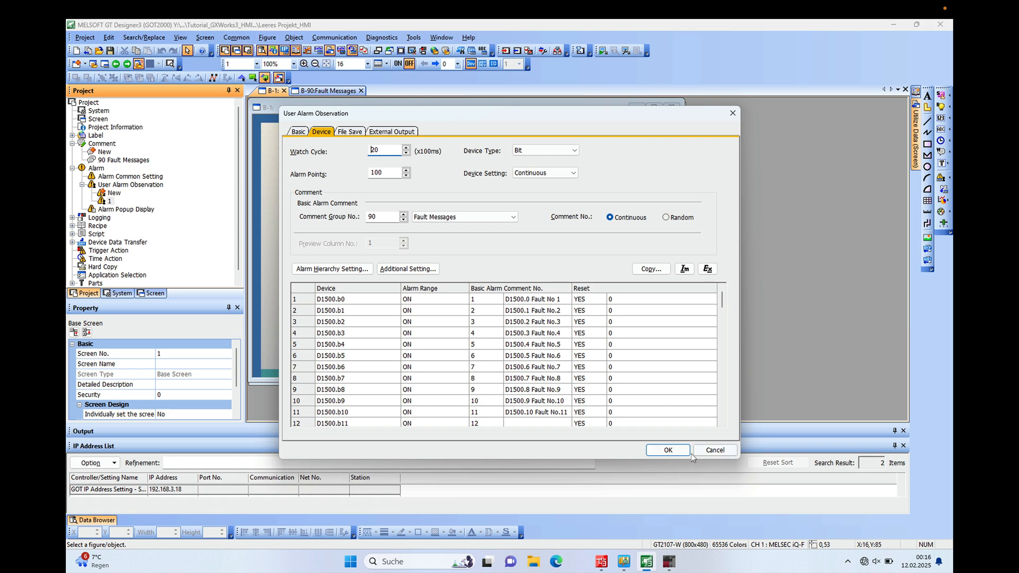
left_click(668, 450)
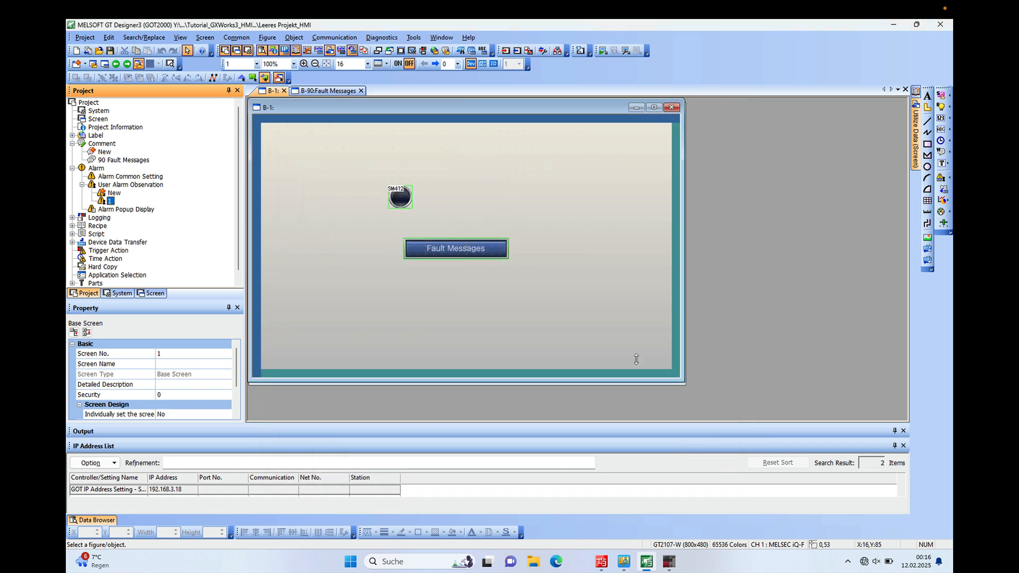
- Start the HMI simulation, place its window beside the project, and open the simulated Fault Messages screen
left_click(602, 50)
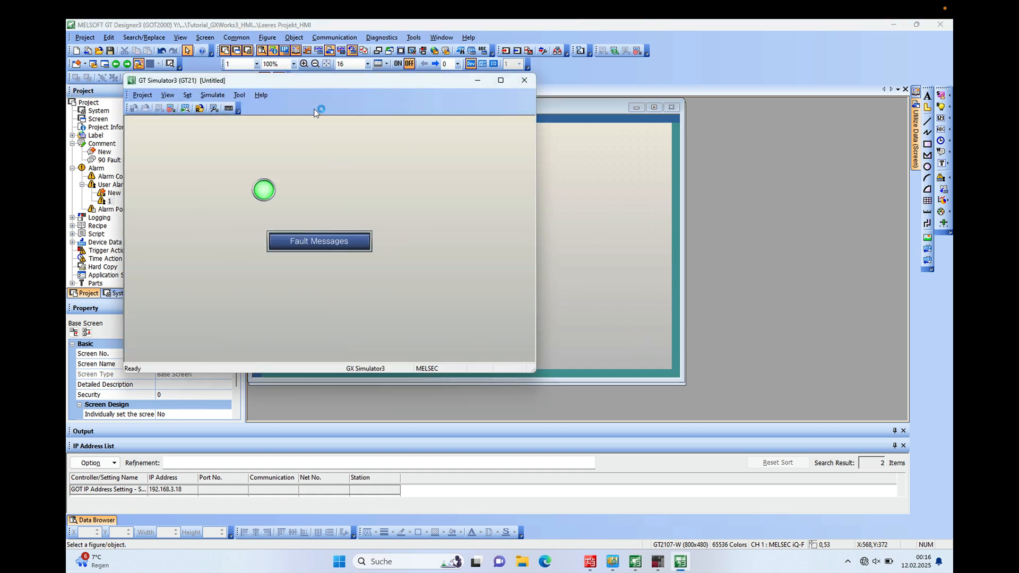
left_click_drag(300, 85, 679, 94)
left_click(705, 253)
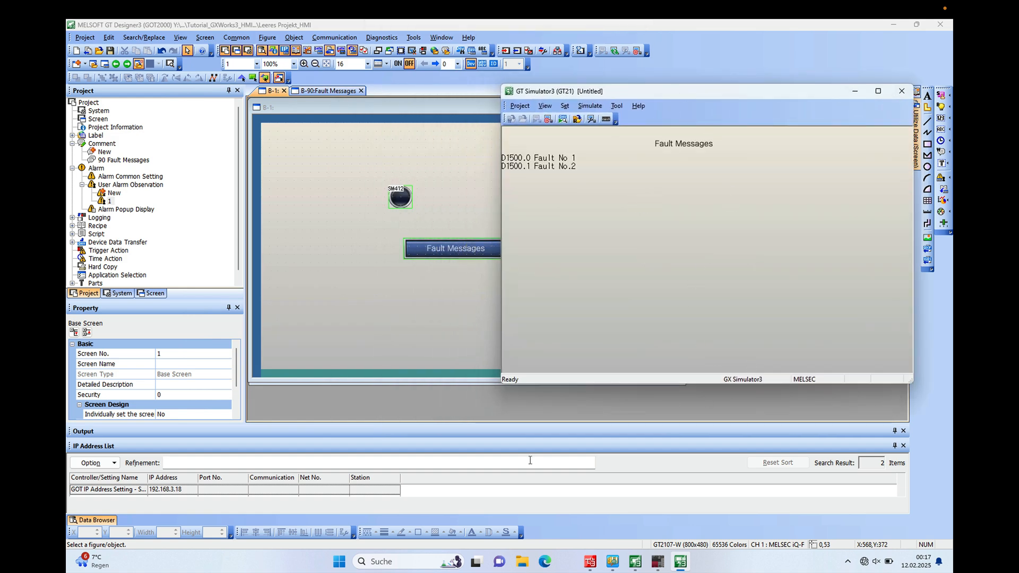
- Switch to GX Works3, set the watched bit D1500.A to 1, and bring the simulated Fault Messages screen forward to check the alarm
left_click(611, 562)
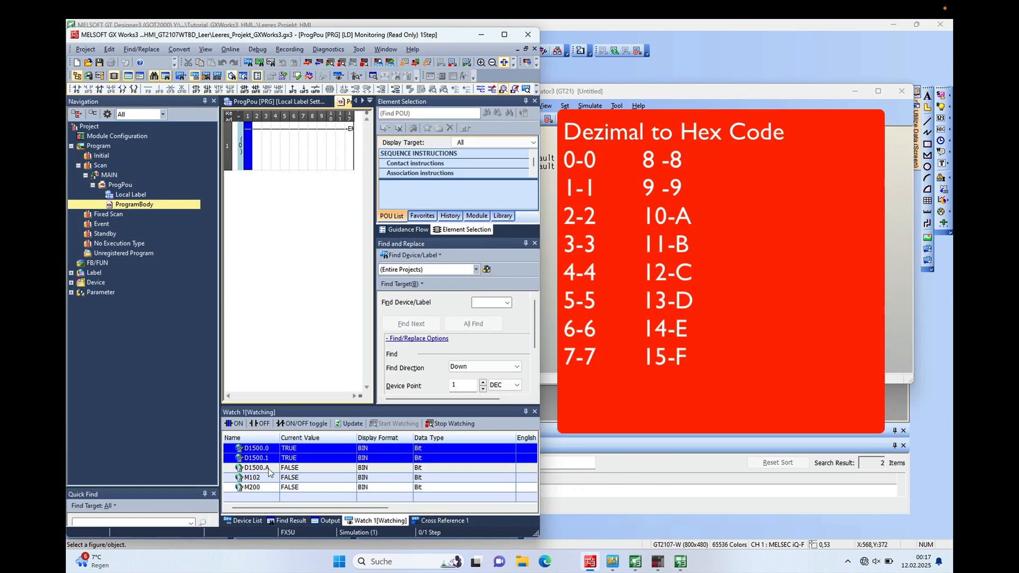
left_click(305, 469)
left_click(304, 468)
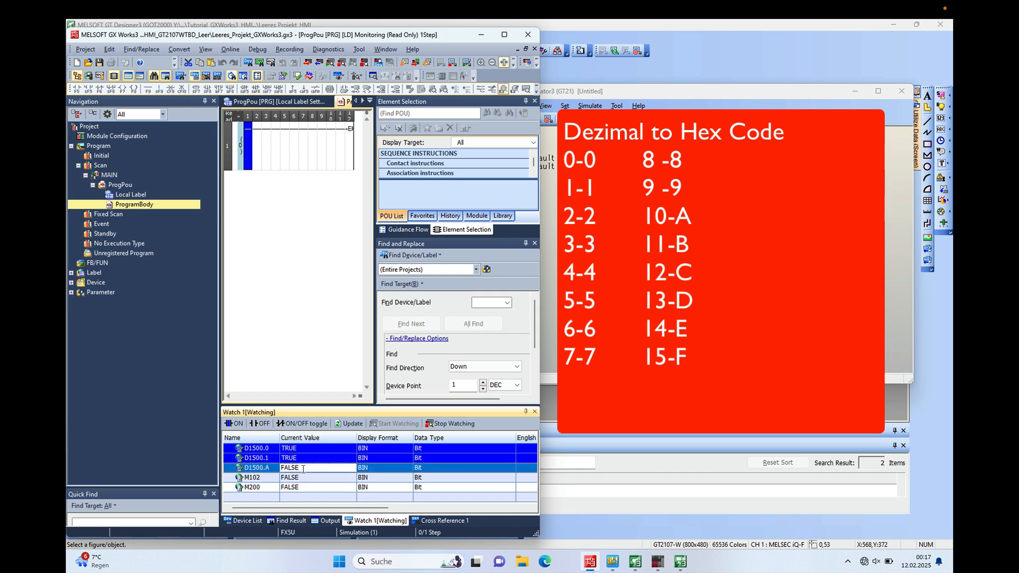
key("BackSpace")
key("BackSpace")
key("BackSpace")
key("BackSpace")
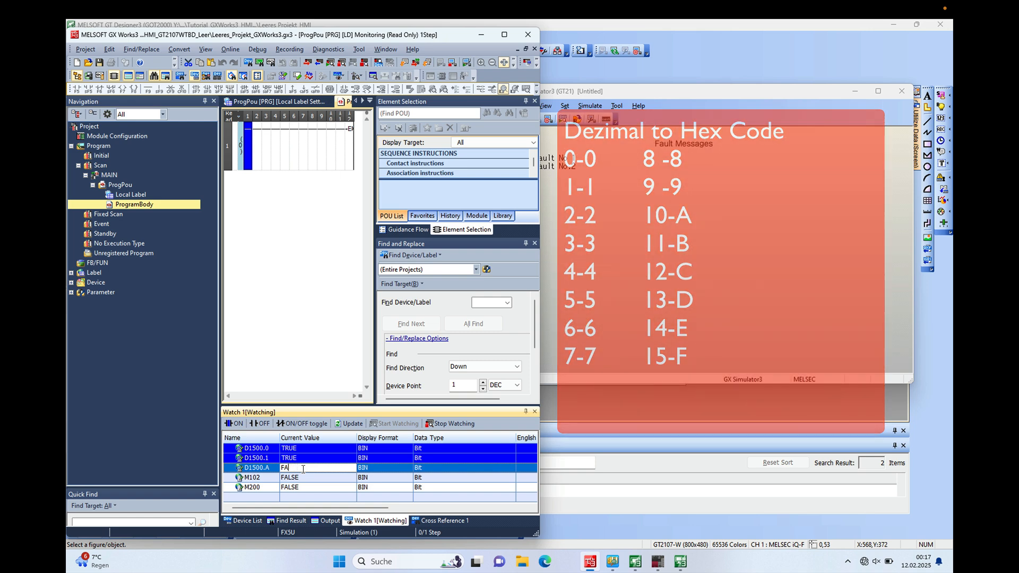
type("1")
key("Return")
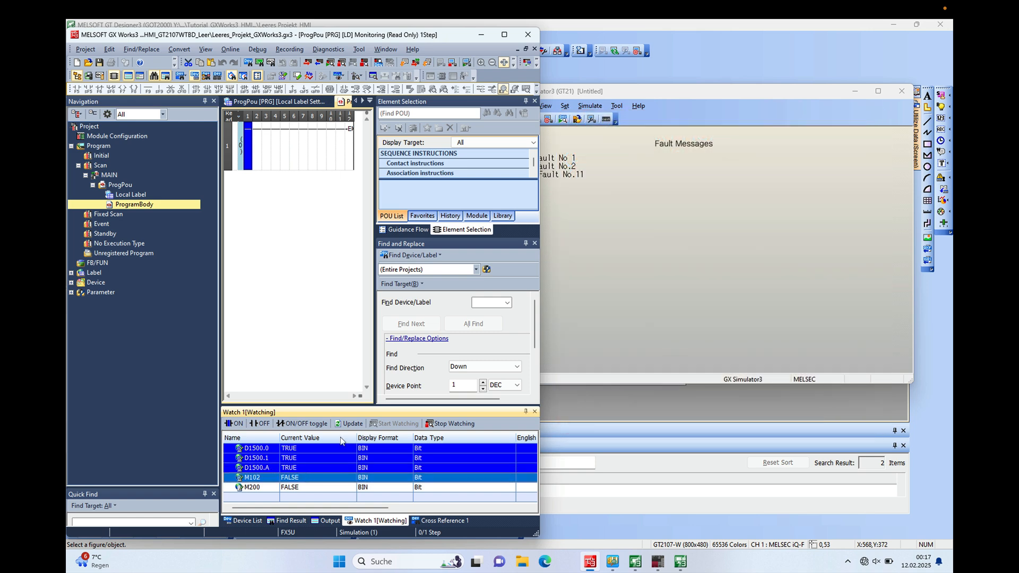
left_click(608, 195)
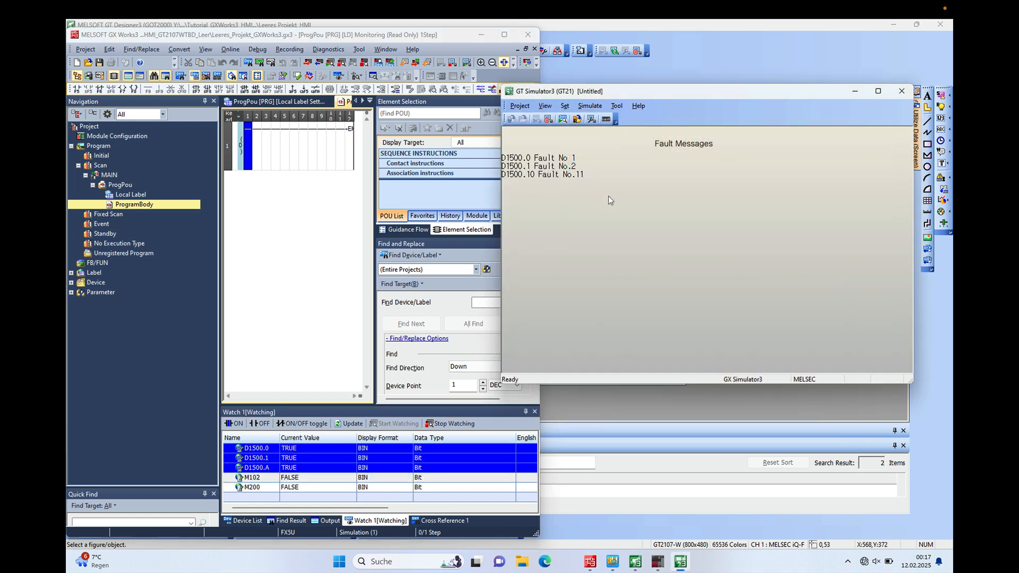
- Replace device M102 in the GX Works3 watch list with D1500.B
left_click(262, 479)
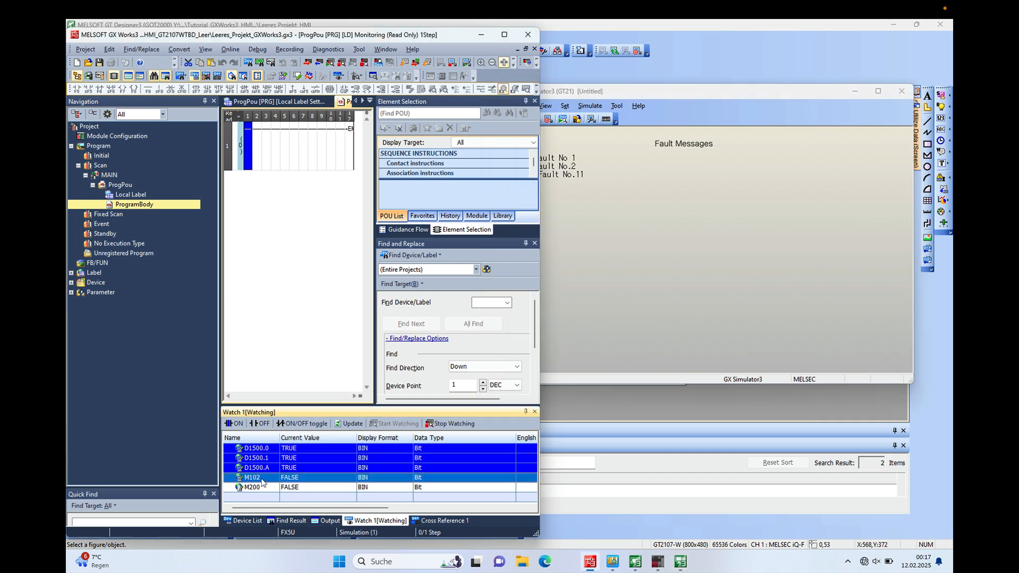
left_click(262, 479)
key("BackSpace")
key("BackSpace")
key("BackSpace")
key("BackSpace")
type("D1500.B")
key("Return")
- Set D1500.B to TRUE and check its entry on the simulated Fault Messages screen
double_click(303, 477)
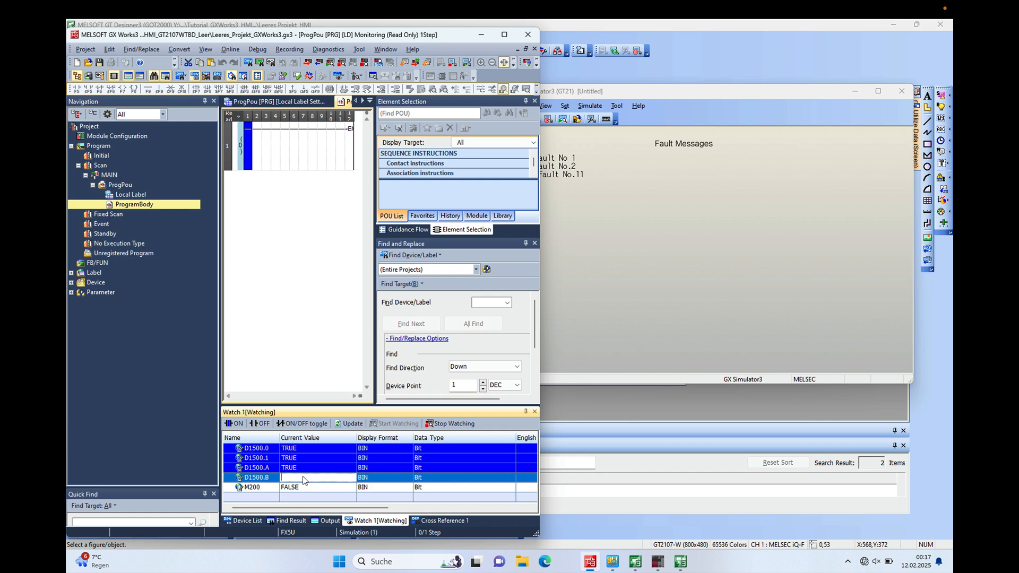
type("TRUE")
key("Return")
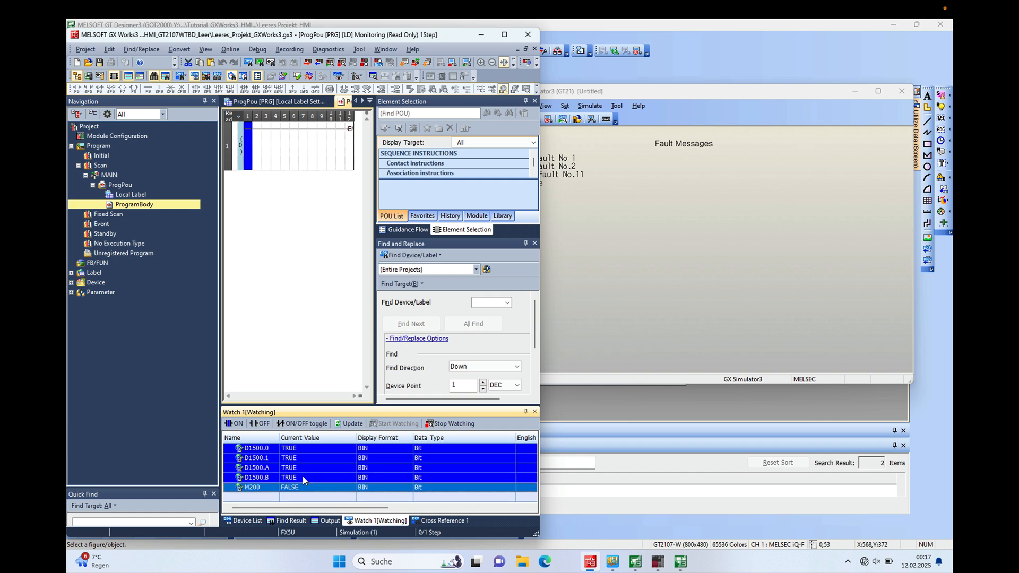
left_click(604, 249)
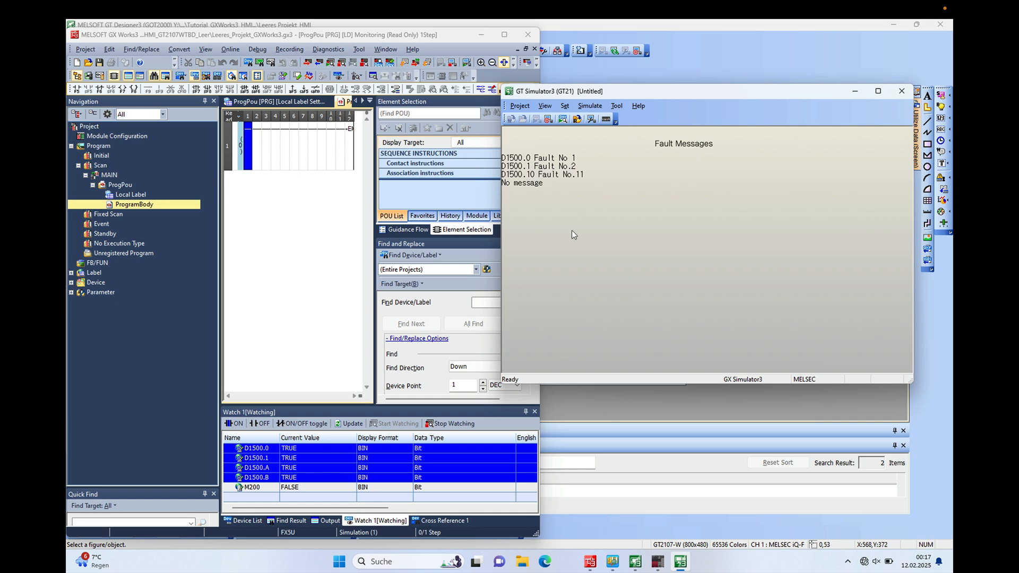
left_click(549, 184)
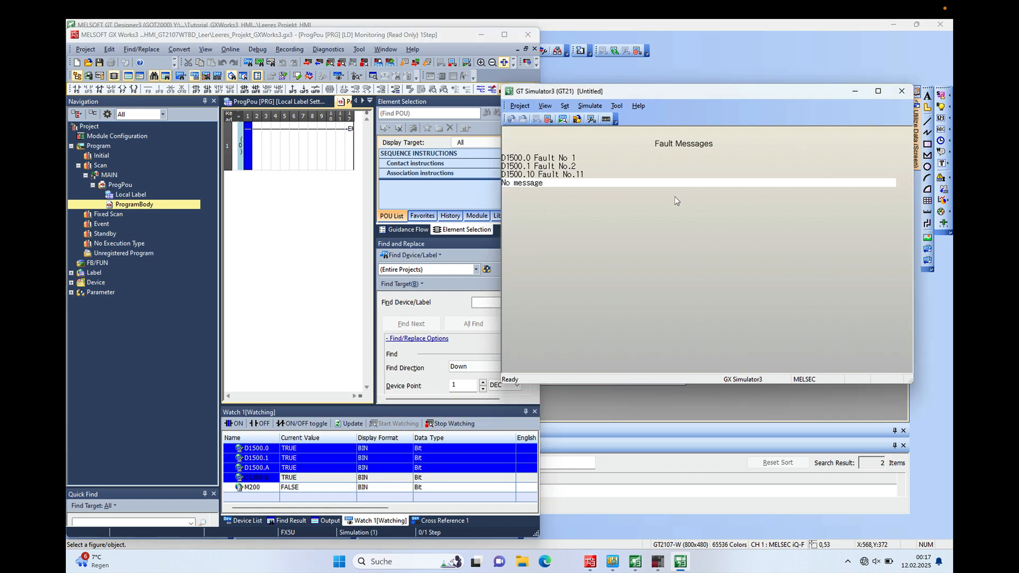
- Close the HMI simulation and, in GT Designer3's comment list 90 Fault Messages, paste a copy of comment 11 as comment No. 12
left_click(902, 91)
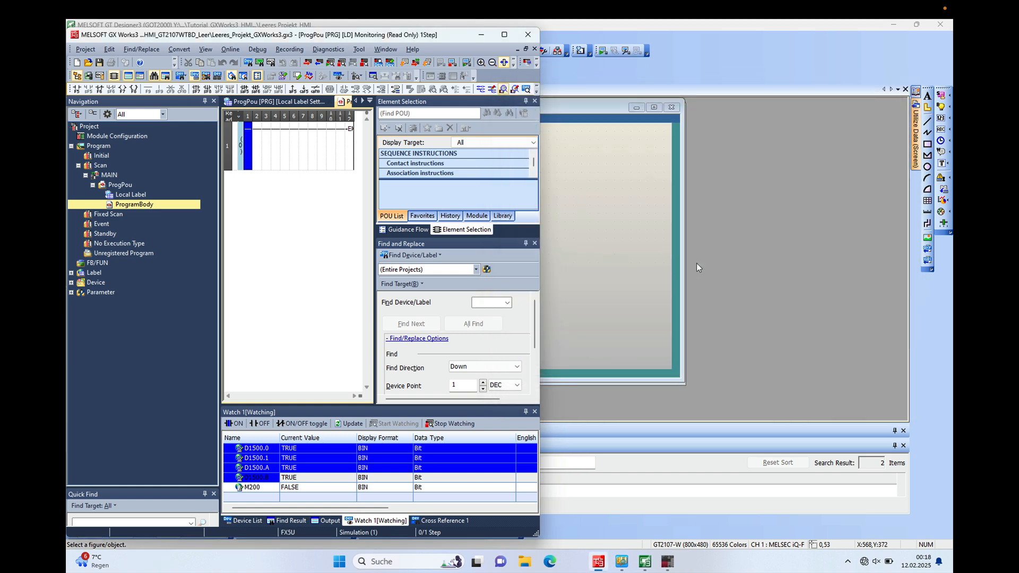
left_click(608, 346)
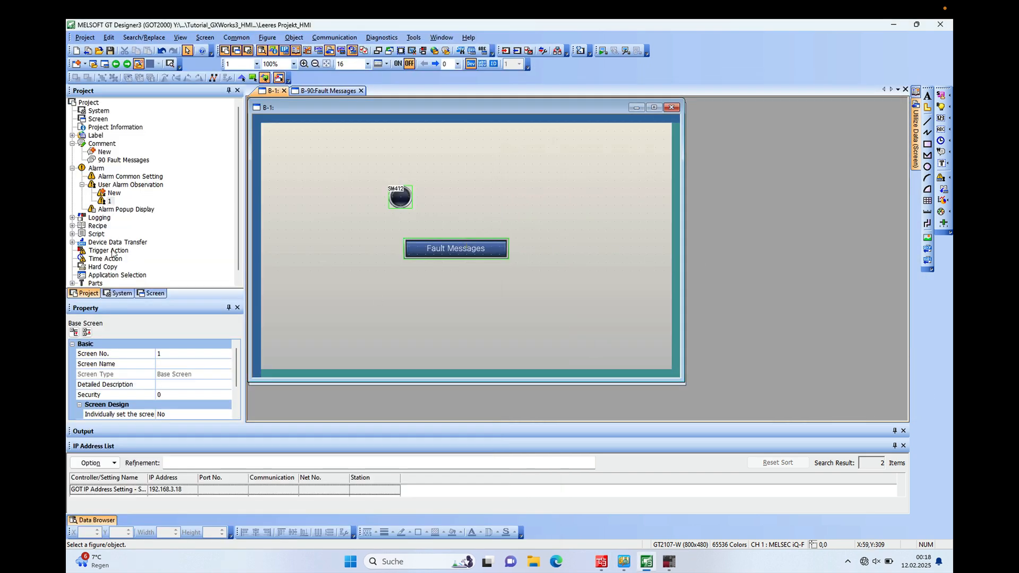
double_click(123, 160)
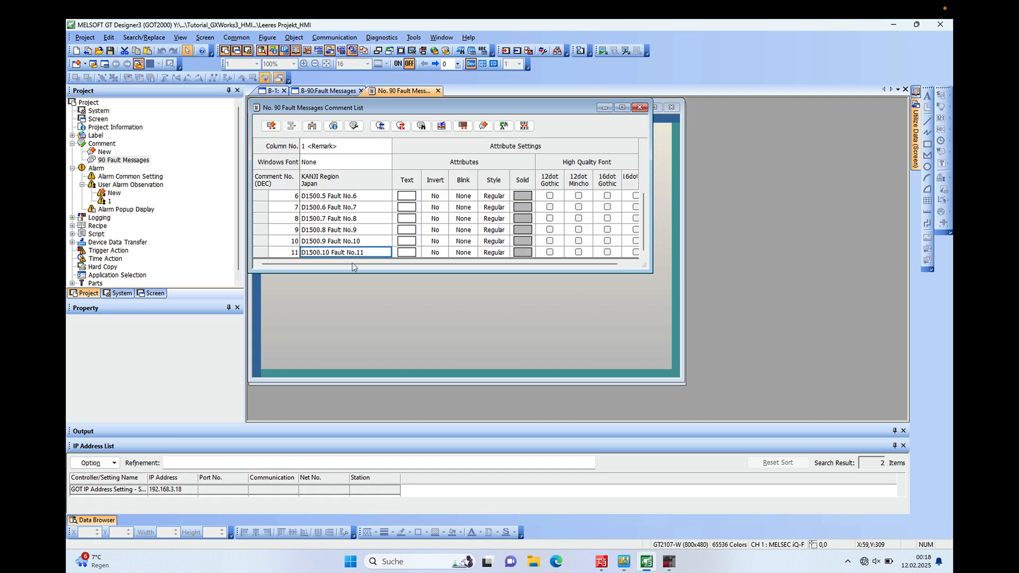
left_click_drag(384, 272, 388, 364)
left_click(262, 312)
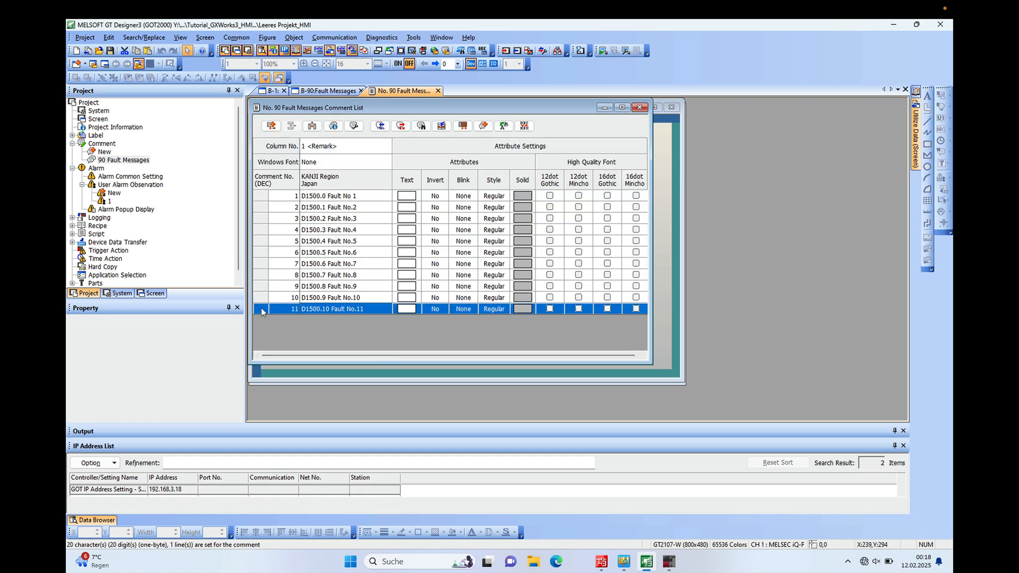
key("ctrl+v")
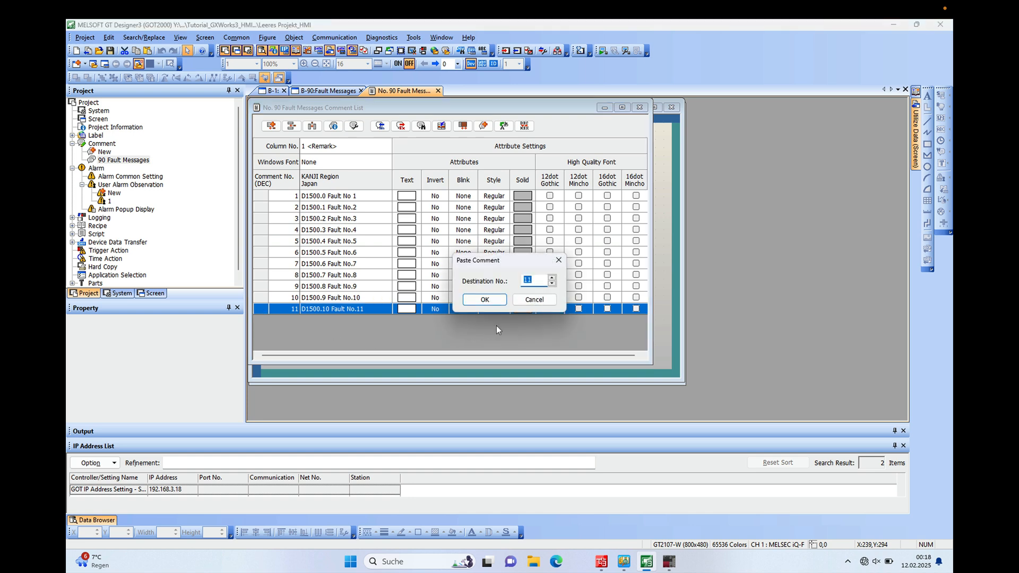
left_click(552, 277)
left_click(485, 300)
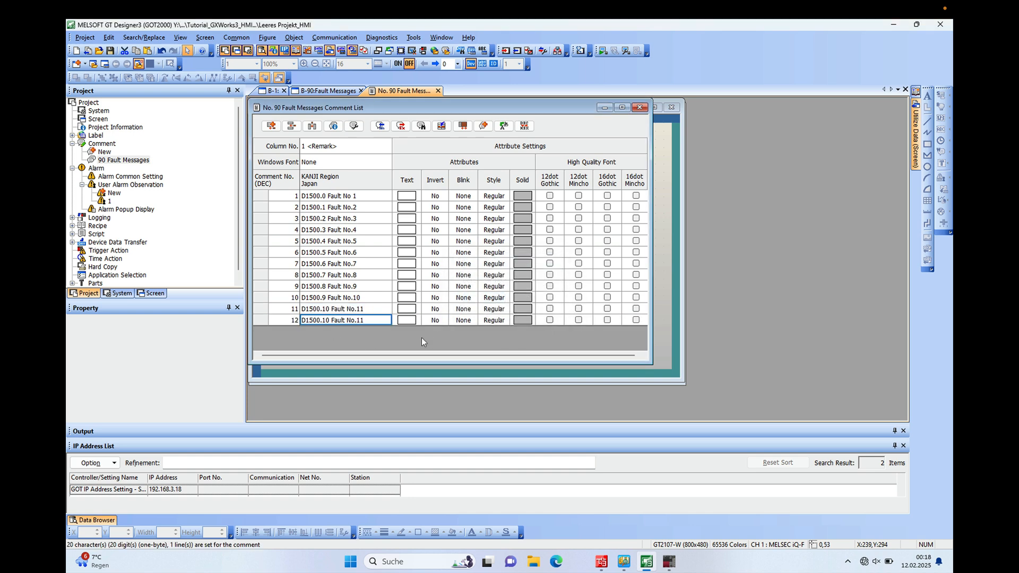
- Change the text of comment 12 to "D1500.11 Fault No.12"
left_click(330, 324)
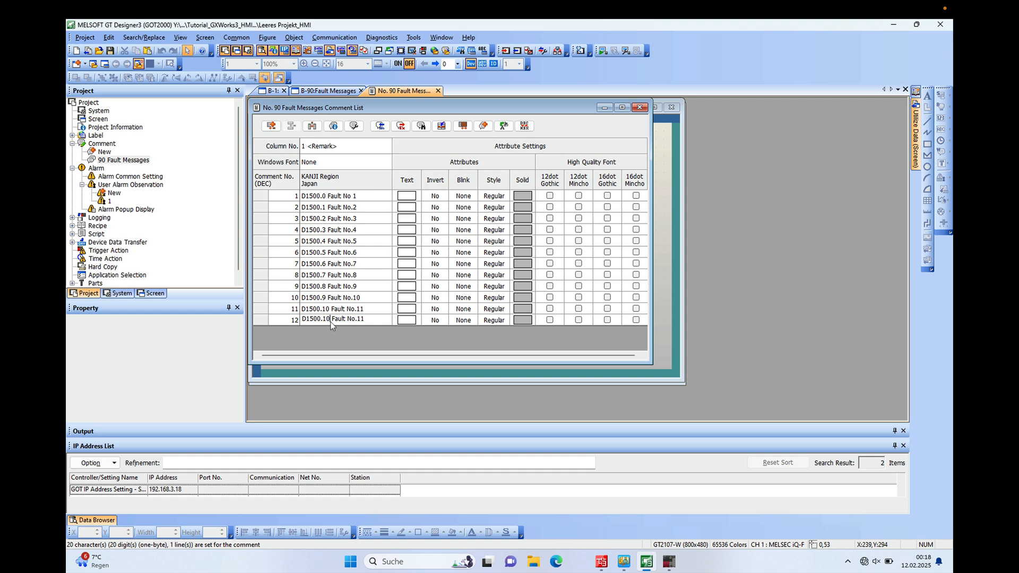
key("BackSpace")
type("12")
- Simulate the HMI, open the Fault Messages screen, restart the simulation, and place its window beside the comment list
left_click(602, 51)
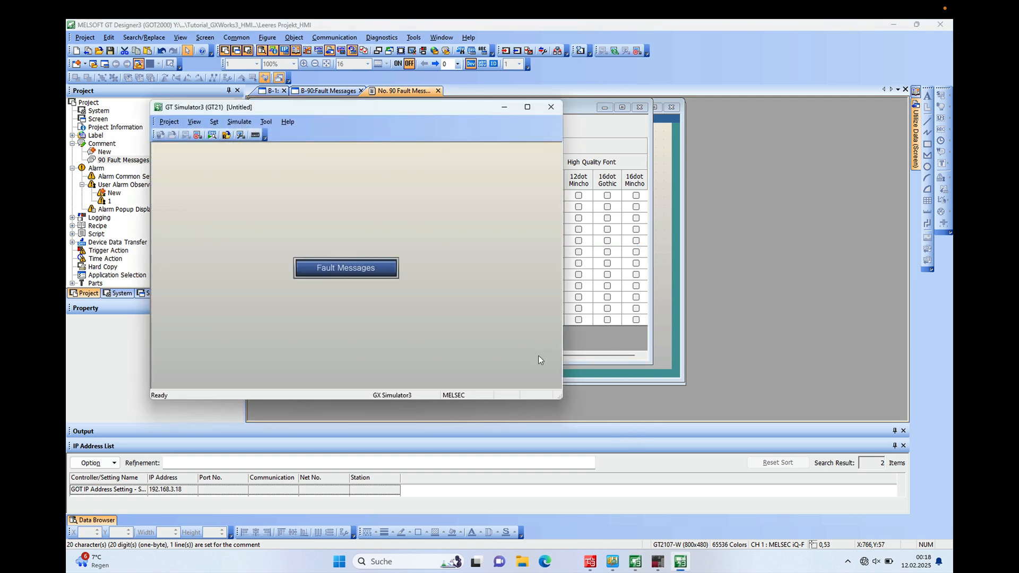
left_click(370, 267)
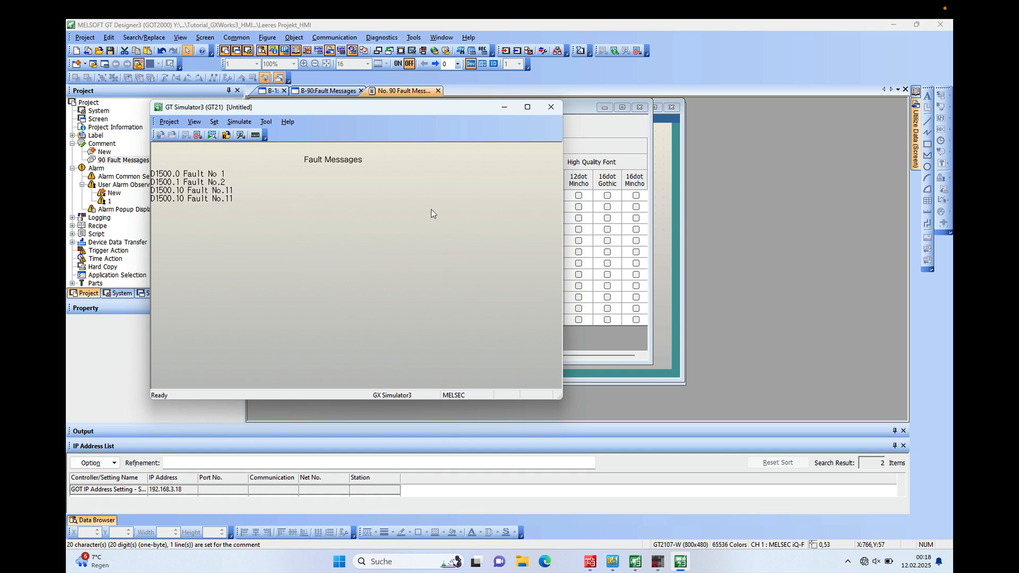
left_click(552, 108)
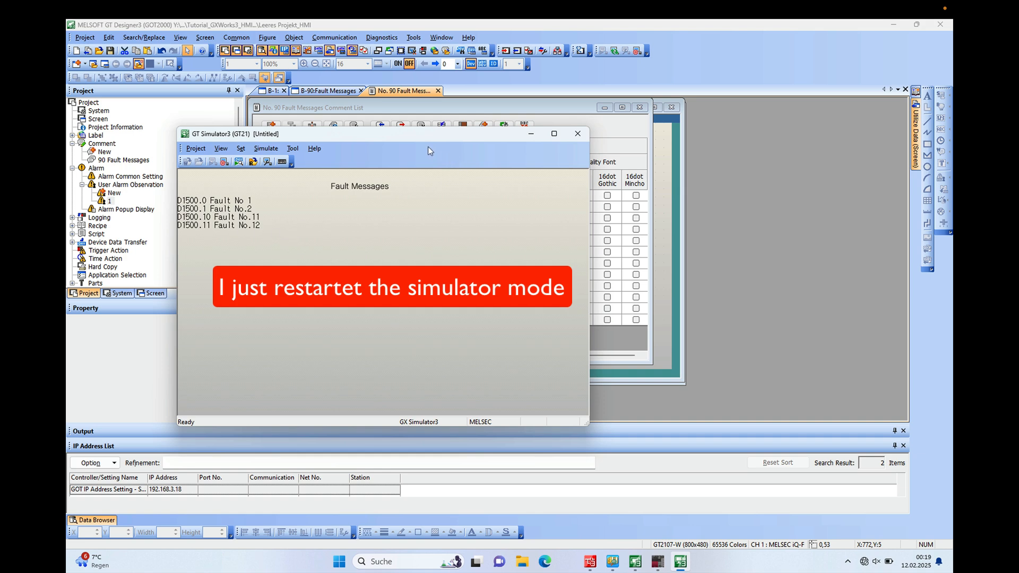
left_click_drag(407, 135, 719, 107)
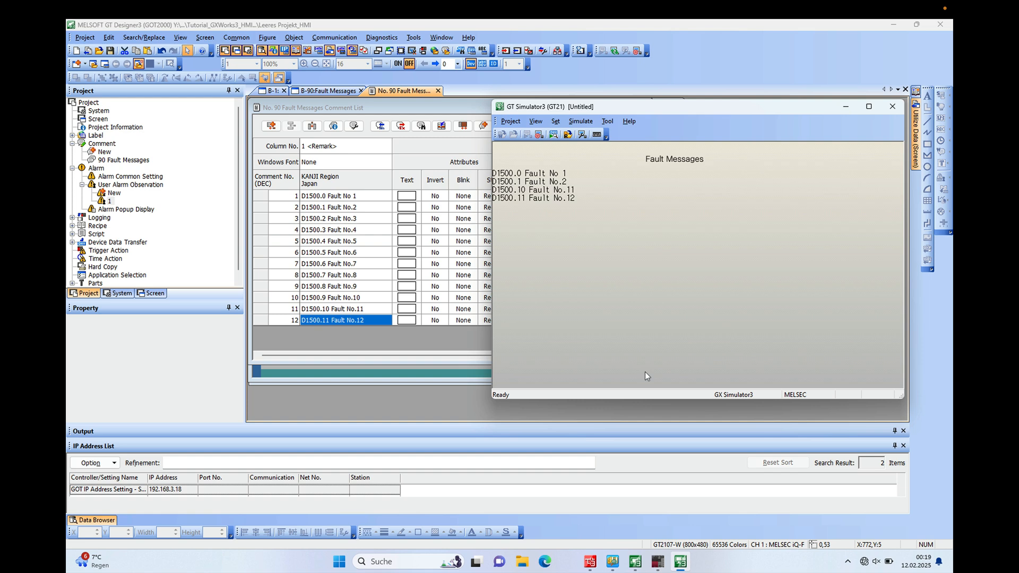
- Switch to GX Works3 and set the watched bit D1500.B to 0 to clear its alarm
mouse_move(640, 566)
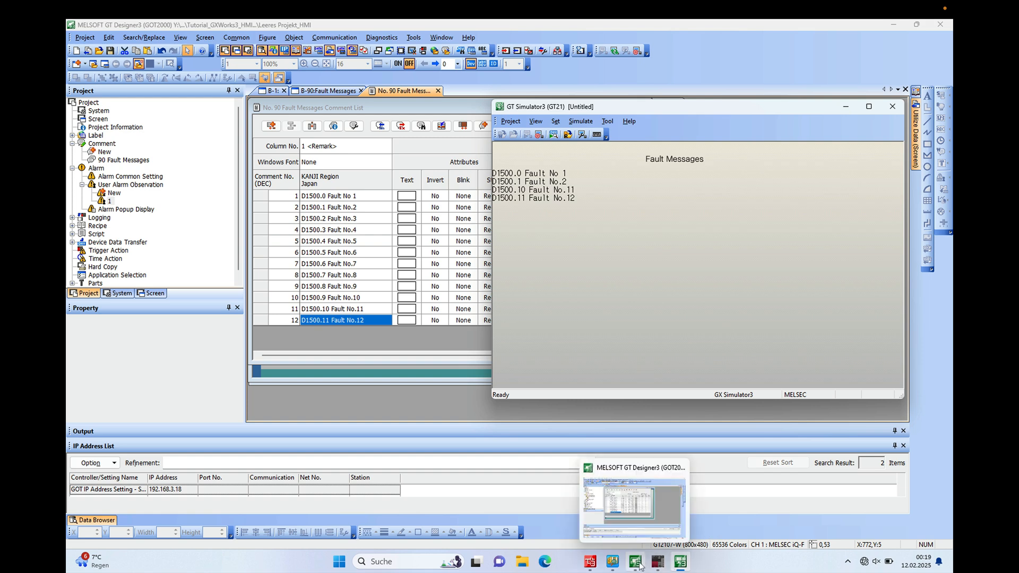
left_click(590, 562)
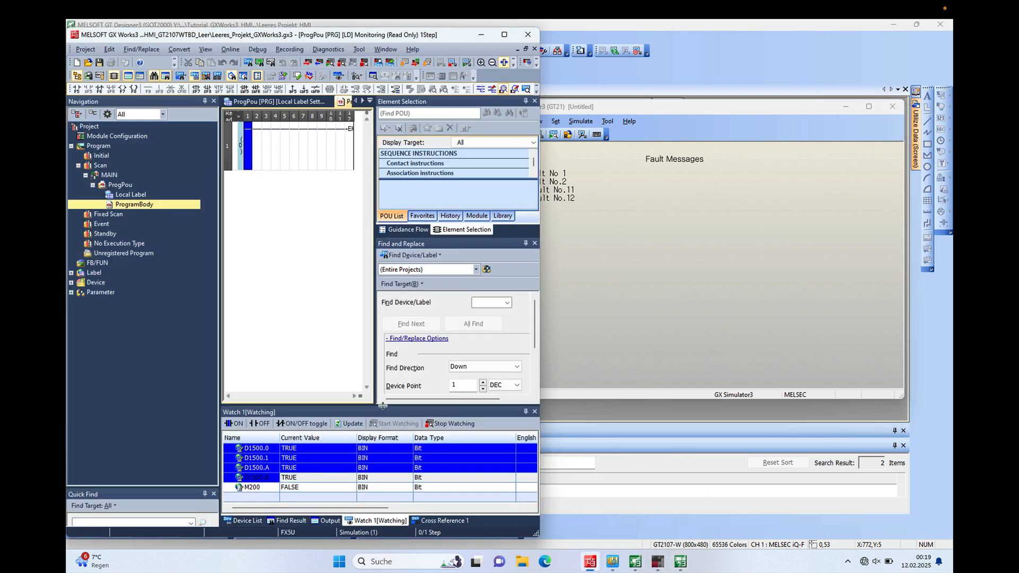
left_click(303, 478)
left_click(302, 478)
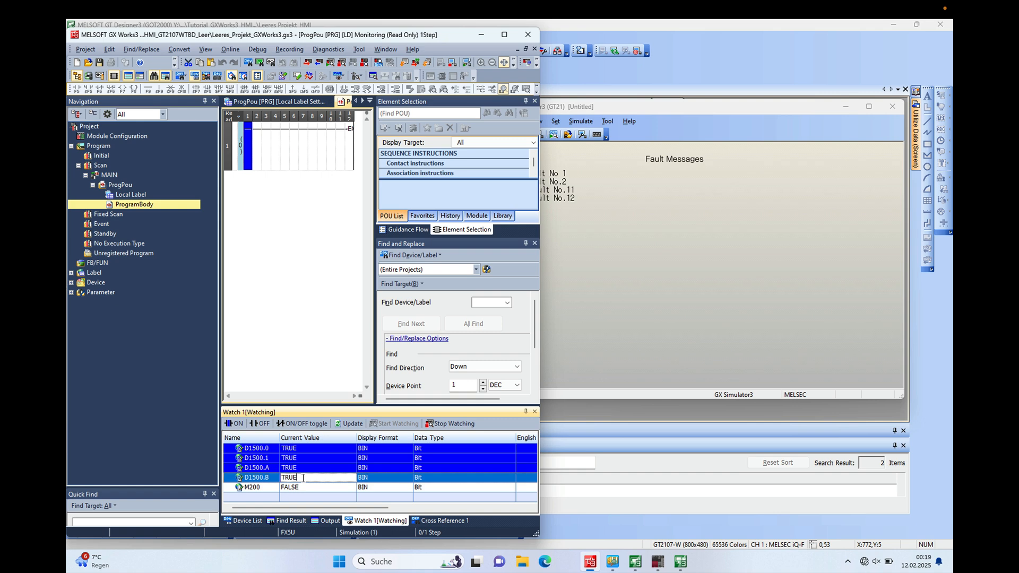
key("BackSpace")
key("BackSpace")
key("BackSpace")
key("BackSpace")
type("0")
key("Return")
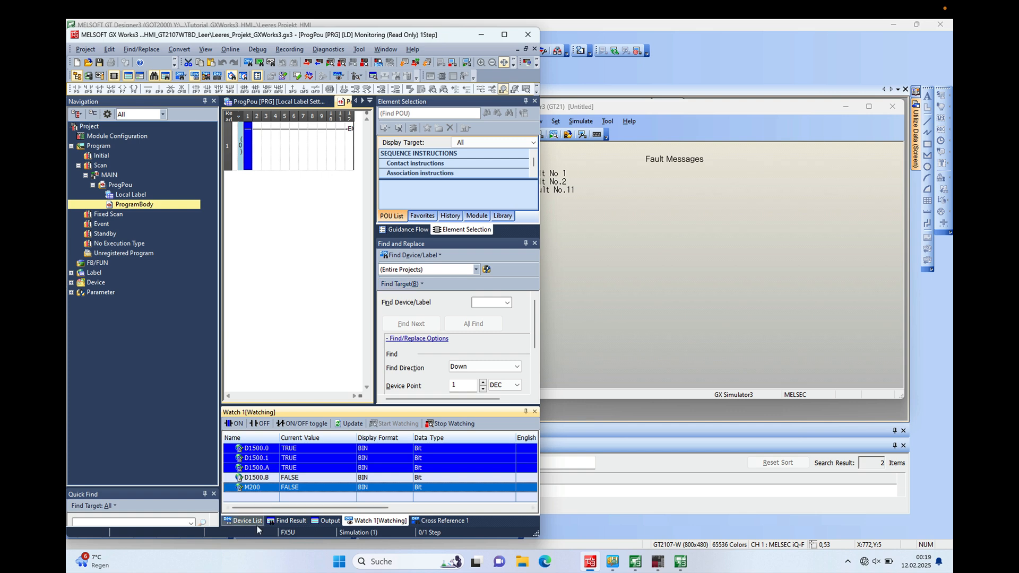
- Set D1500.B back to 1 and bring the simulated Fault Messages screen forward to check the alarm
double_click(307, 478)
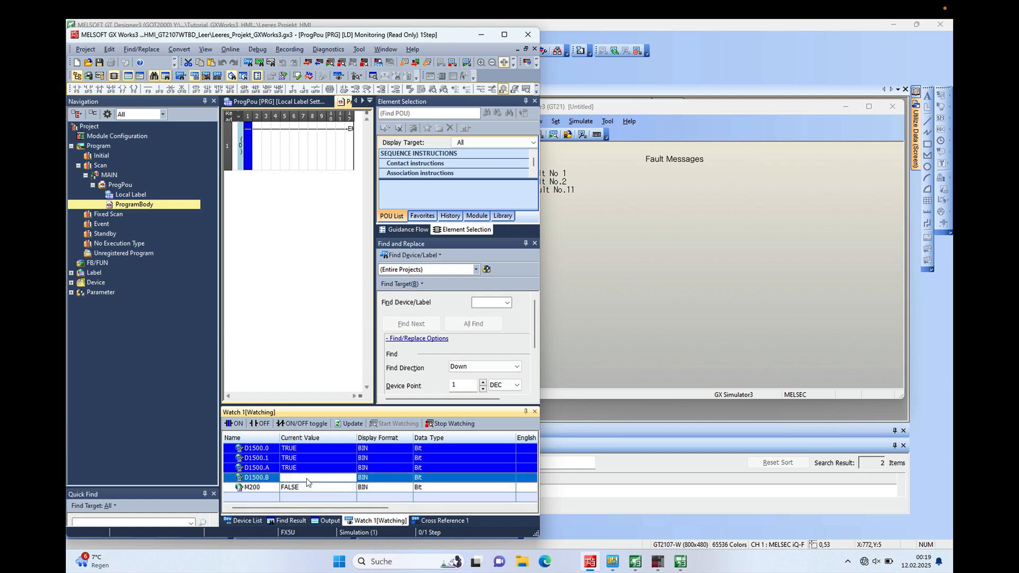
type("1")
key("Return")
left_click(618, 197)
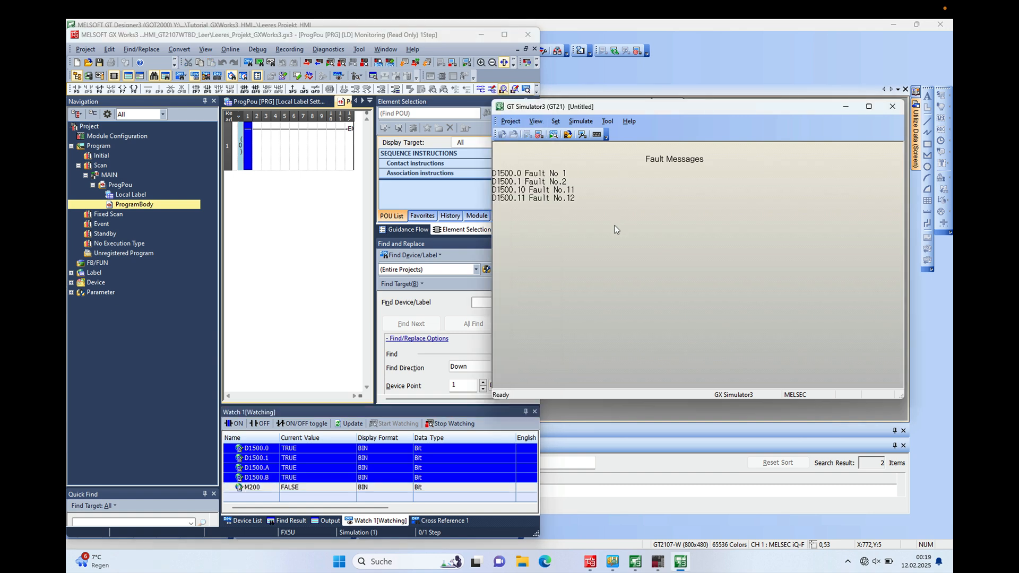